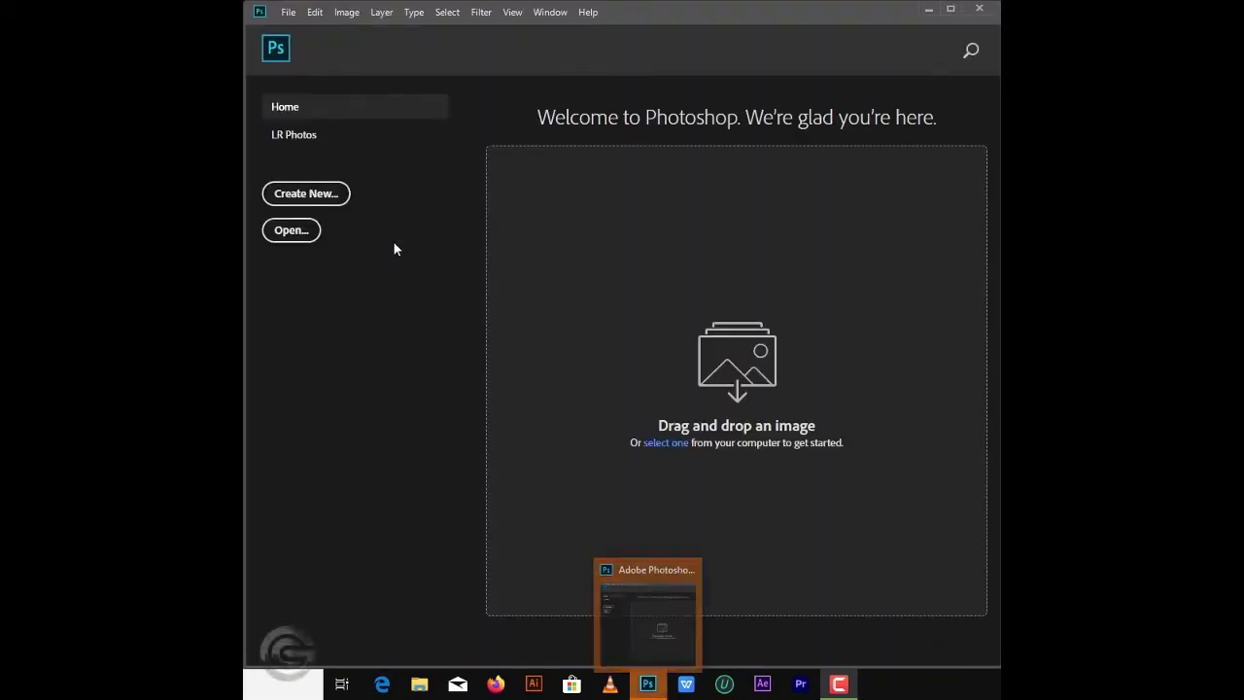
Step: Create a new A5 print document (148 x 210 mm, 300 ppi) and convert its background into a regular layer
left_click(305, 193)
left_click(635, 168)
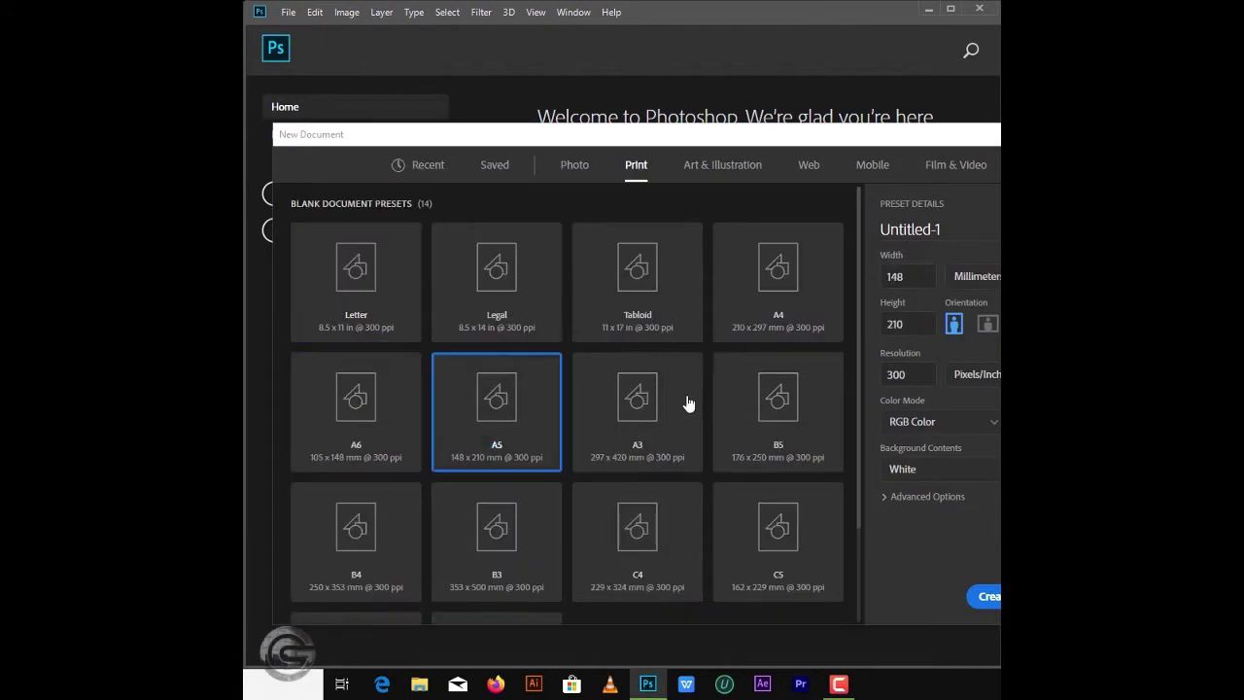
left_click(986, 597)
left_click(986, 79)
double_click(845, 190)
key("Return")
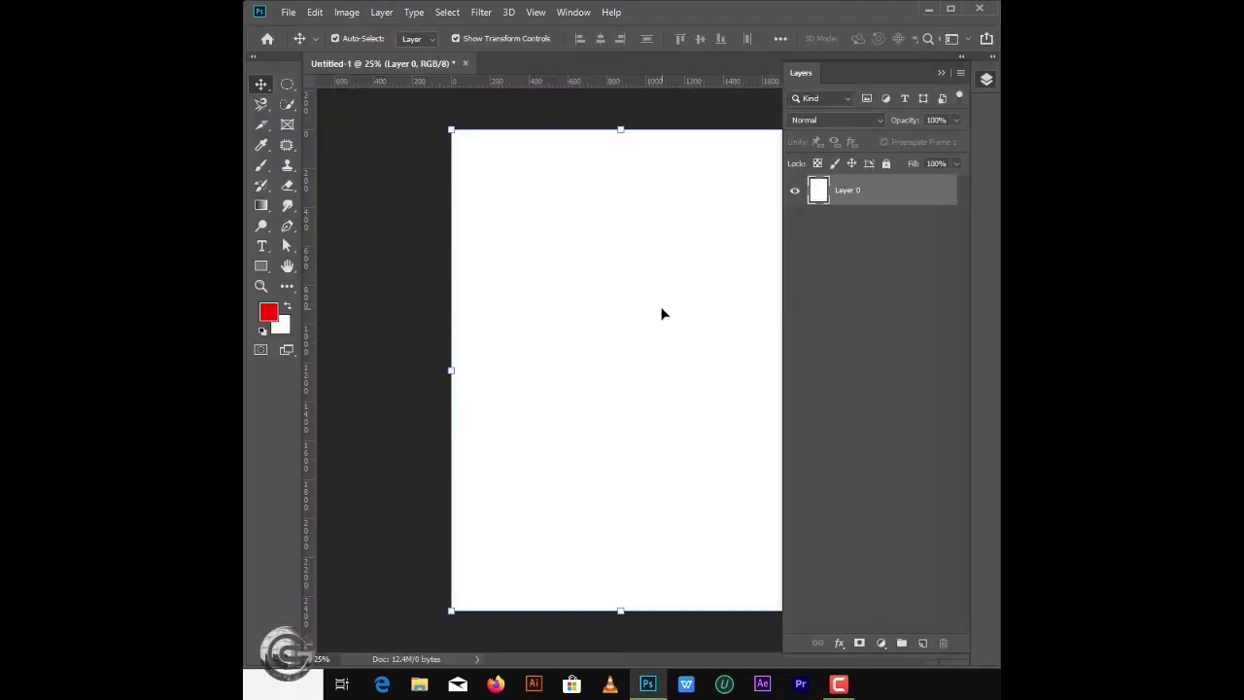
left_click(661, 313)
Step: Place margin guides along all four page edges, with the left one about 116 px in
left_click_drag(568, 81, 564, 151)
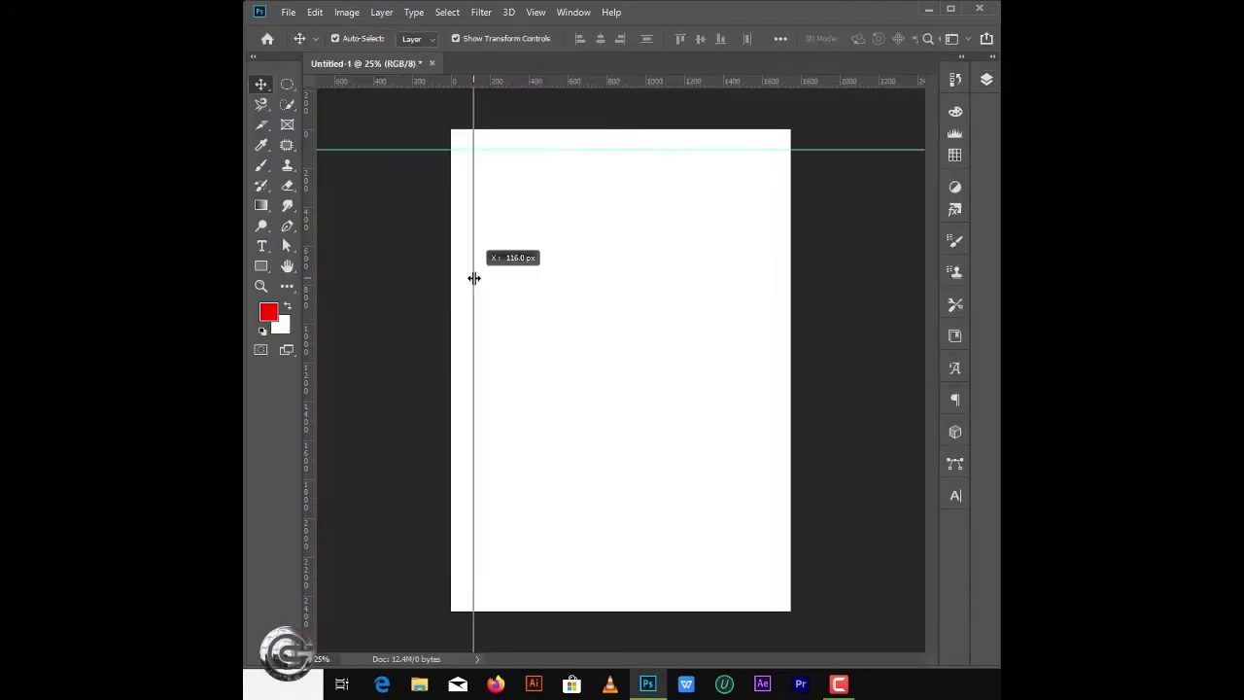
left_click_drag(473, 278, 474, 278)
left_click_drag(748, 82, 739, 588)
left_click_drag(306, 418, 768, 455)
Step: Place the yellow liquid-marbling texture from the resourcess folder and scale it to about 100.56% to cover the page
left_click(419, 684)
left_click(434, 400)
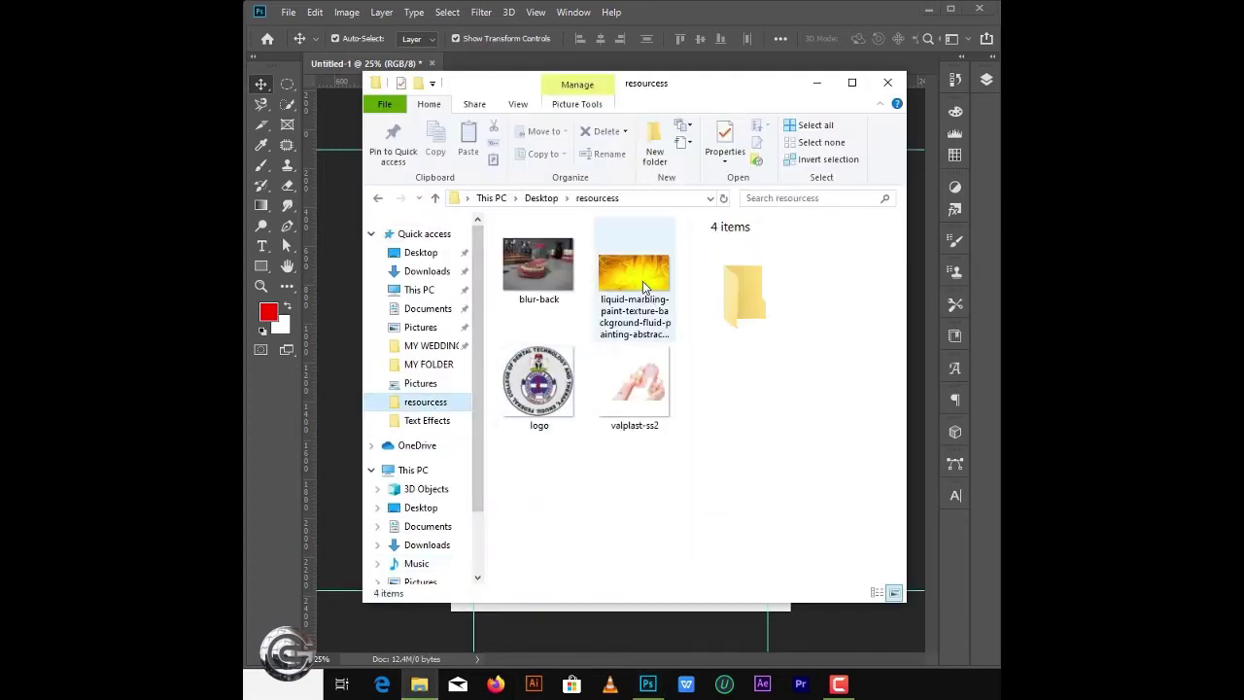
left_click_drag(642, 280, 620, 126)
left_click_drag(614, 453, 606, 616)
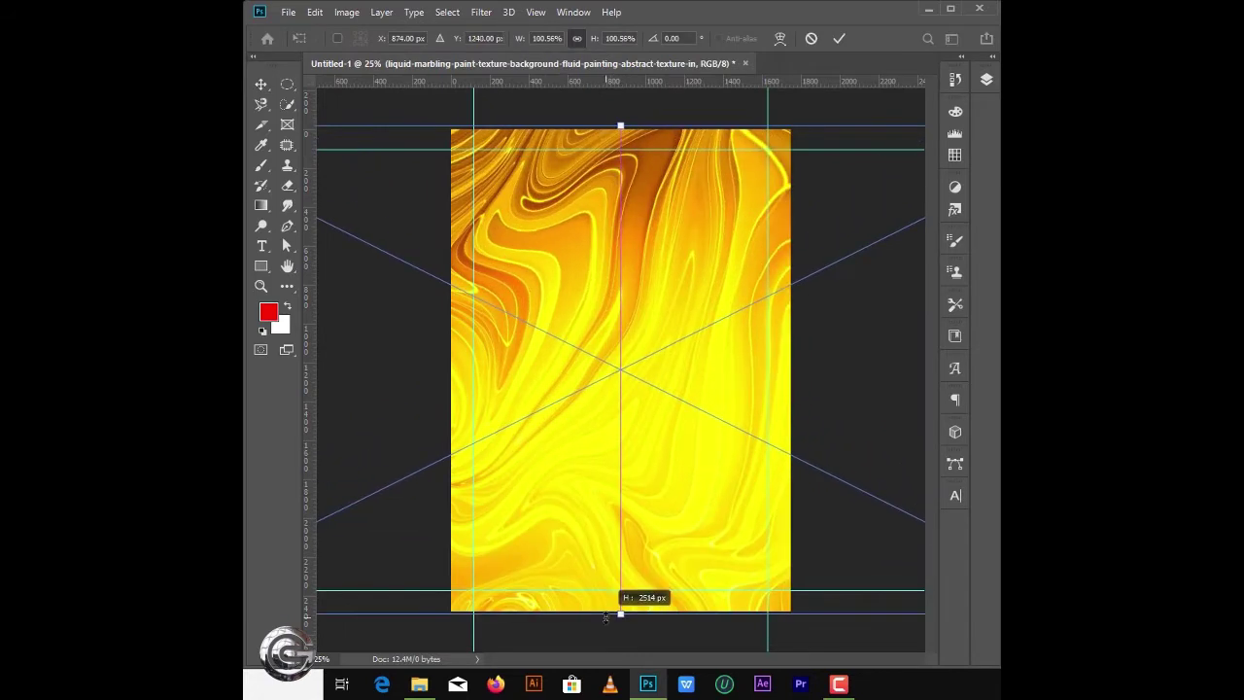
left_click(840, 39)
Step: Apply a Black and White adjustment to the marble texture with Reds at about 177%
left_click(346, 11)
left_click(690, 220)
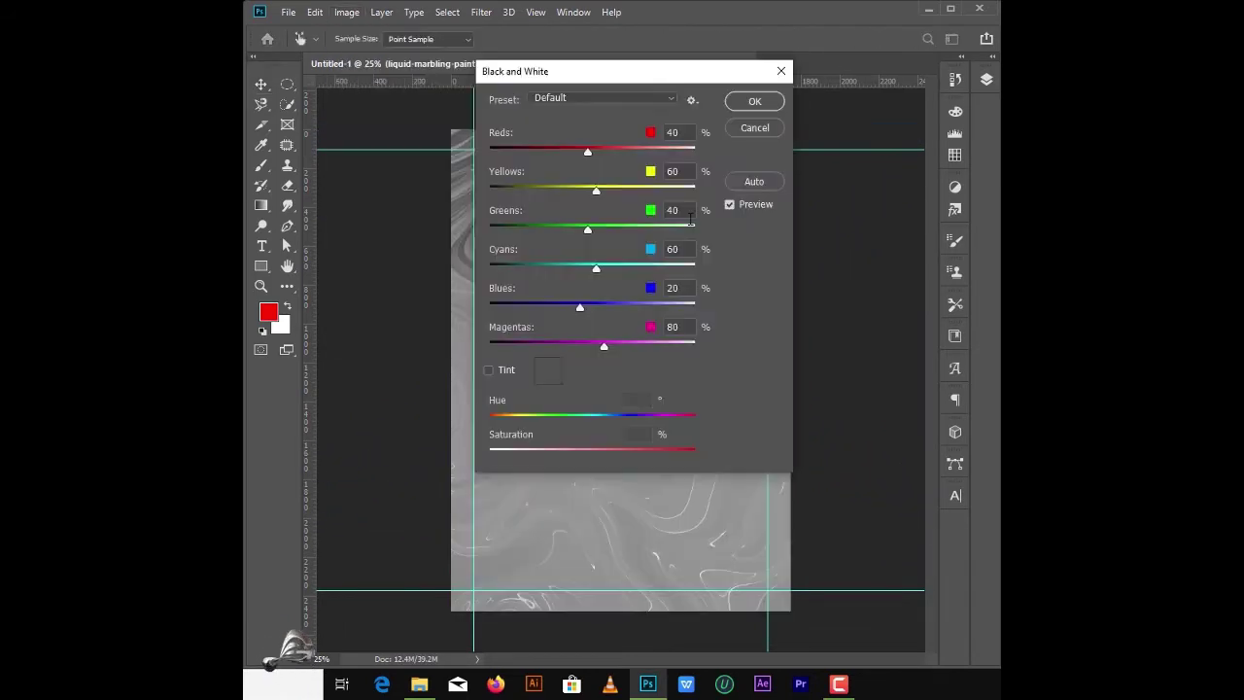
left_click_drag(646, 74, 824, 76)
left_click_drag(813, 154, 830, 157)
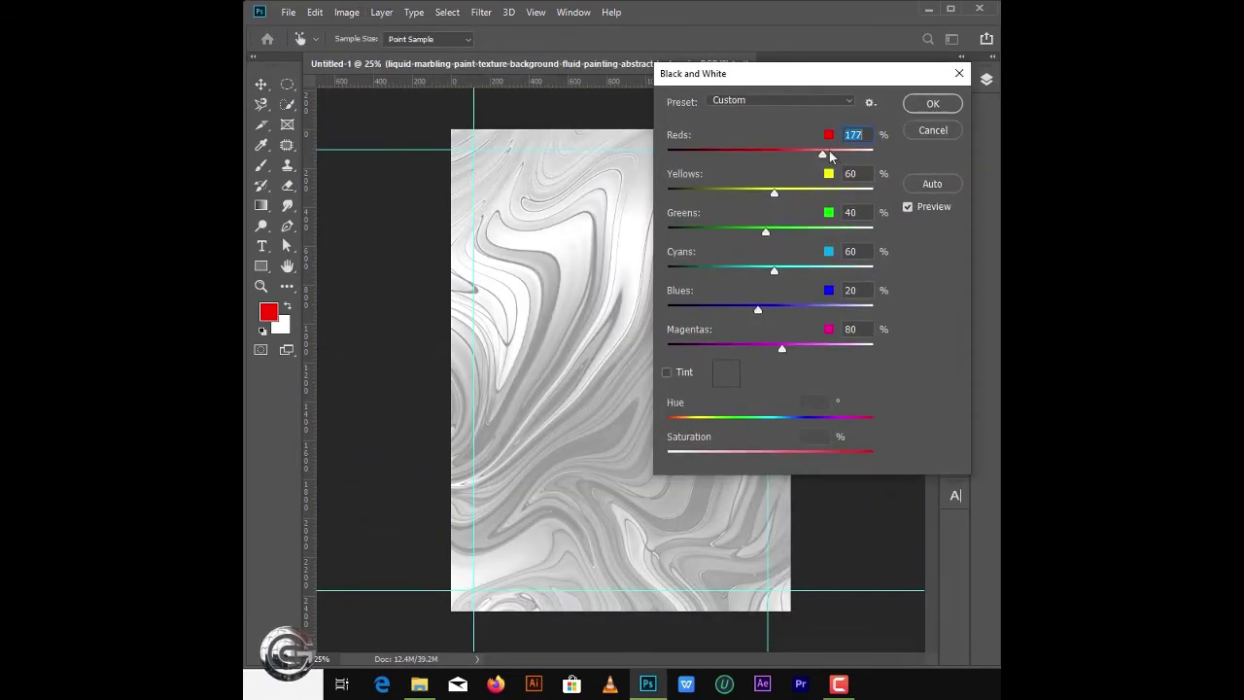
left_click(932, 103)
Step: Lower the marble texture layer's opacity to 28%
left_click(986, 79)
left_click_drag(952, 135, 907, 141)
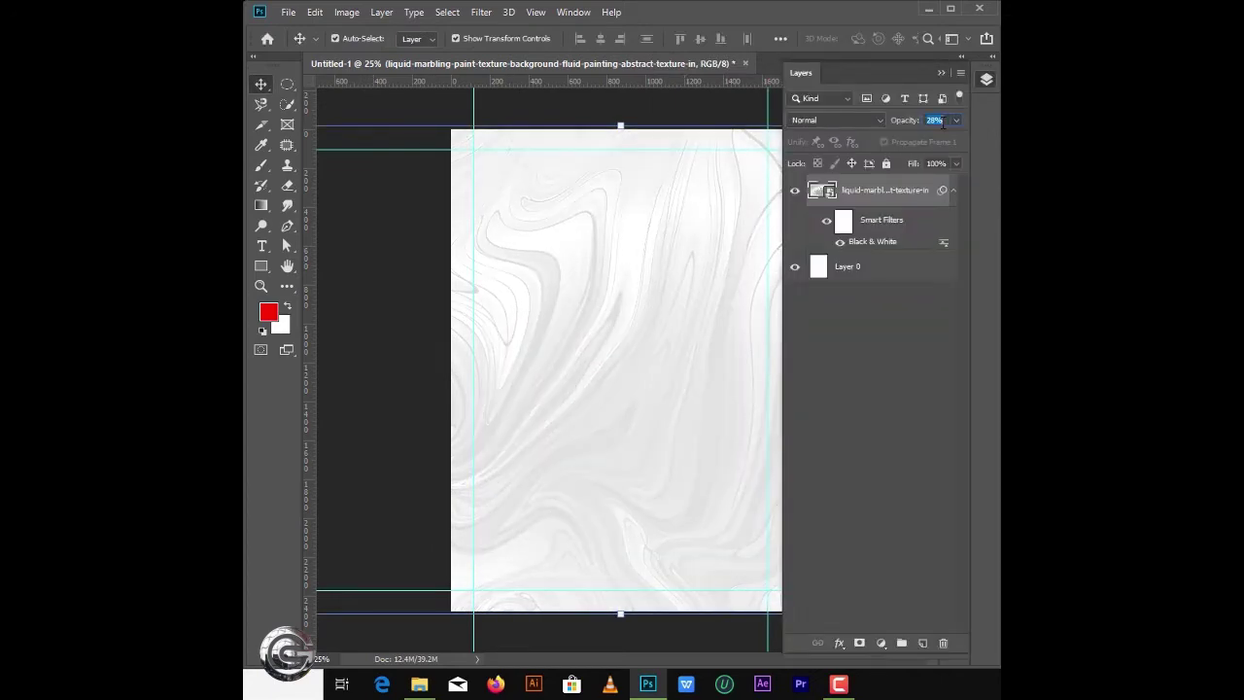
left_click(986, 79)
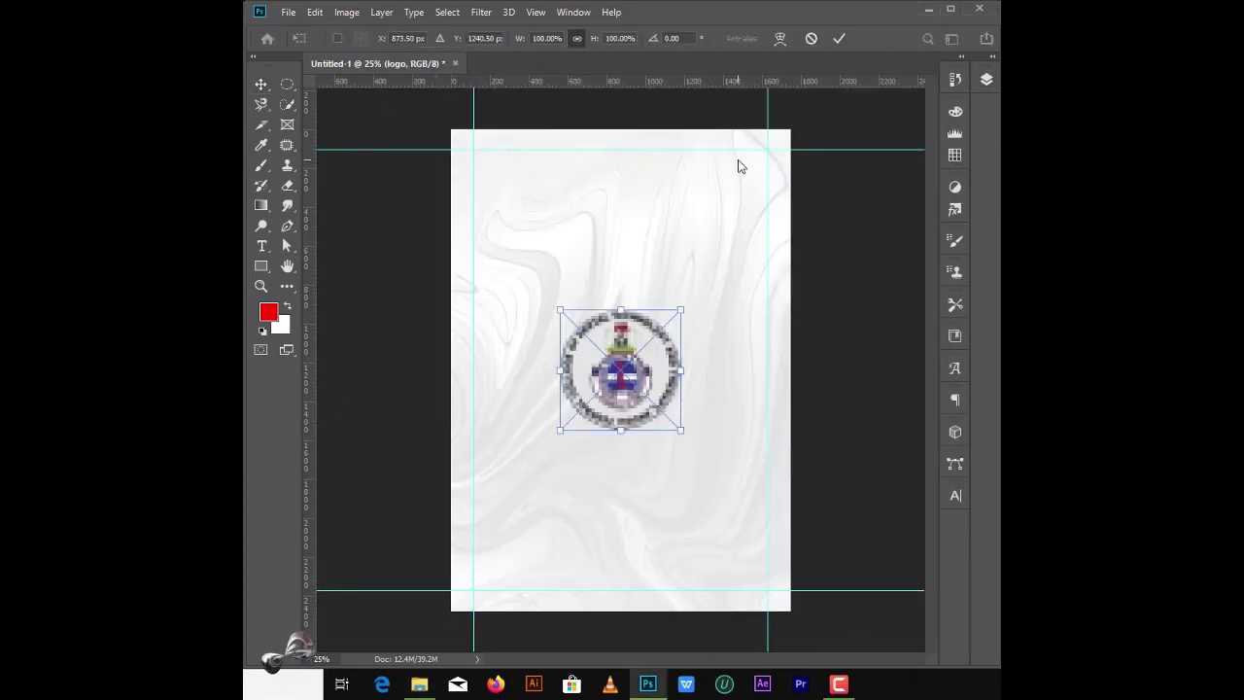
Step: Scale the placed college logo down, position it at the upper margin guide and centre it horizontally on the canvas
left_click_drag(622, 430, 639, 181)
key("Return")
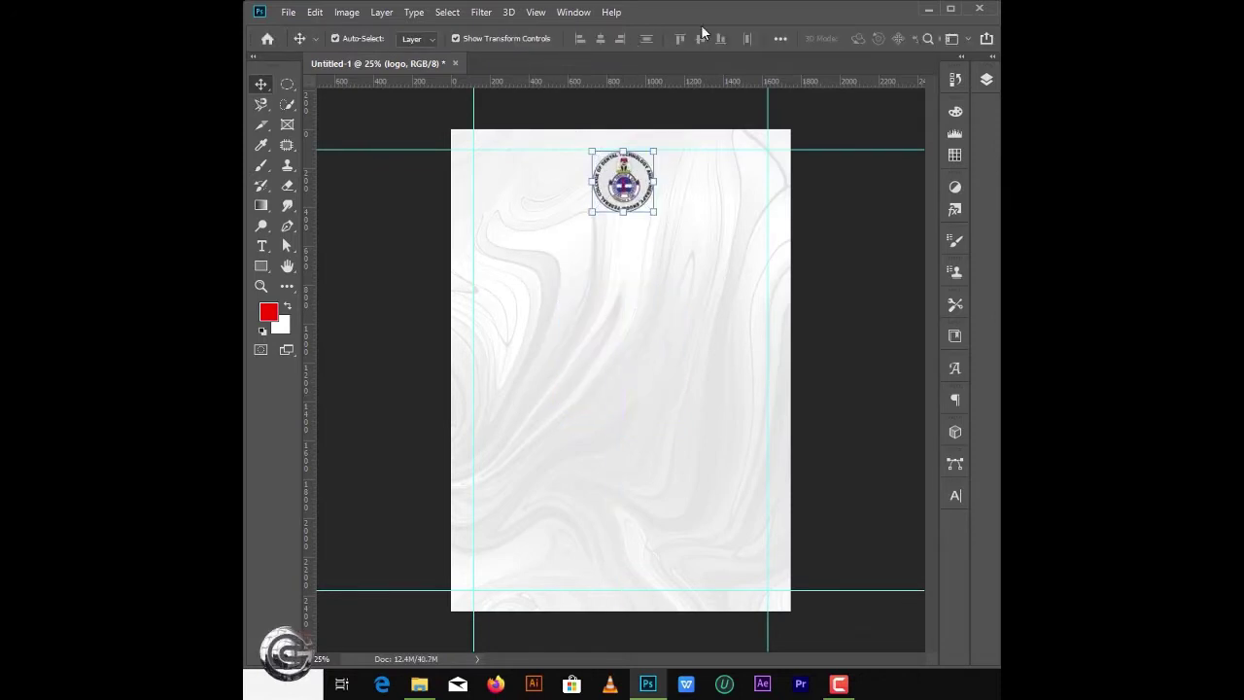
left_click(780, 38)
left_click(793, 163)
left_click(825, 199)
left_click(814, 250)
Step: Examine the placed college logo close up
key("ctrl+plus")
key("ctrl+plus")
key("ctrl+plus")
key("ctrl+plus")
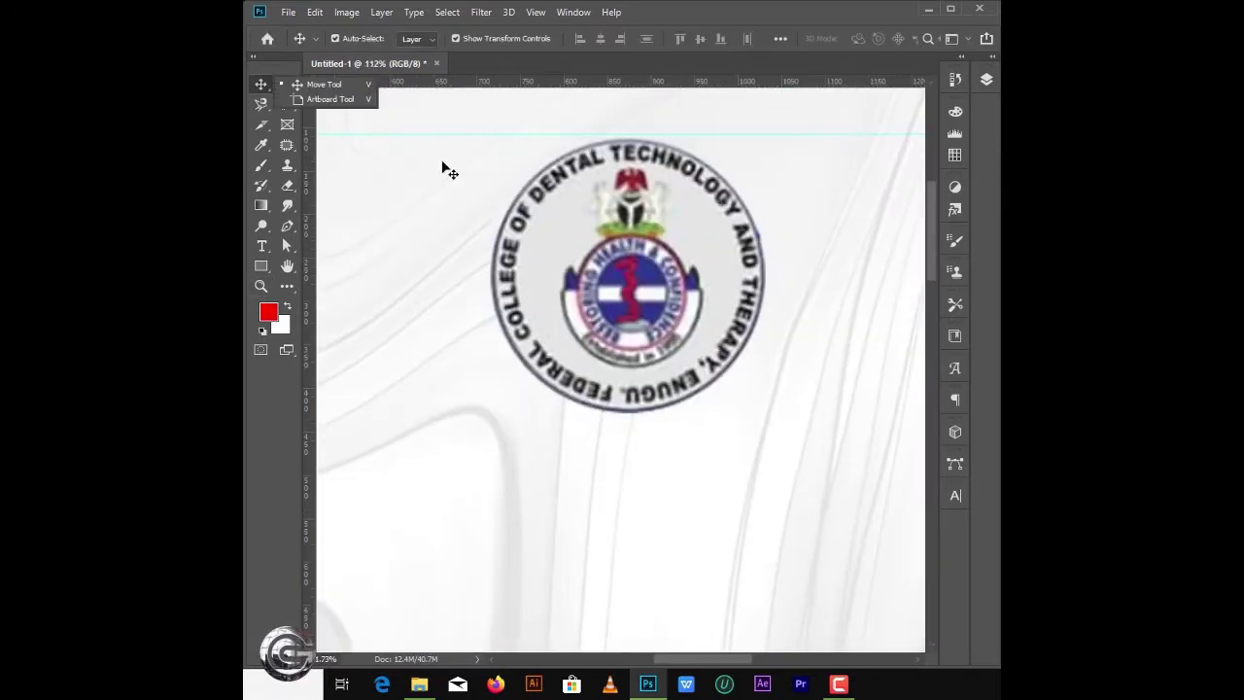
key("ctrl+minus")
key("ctrl+minus")
key("ctrl+minus")
key("ctrl+minus")
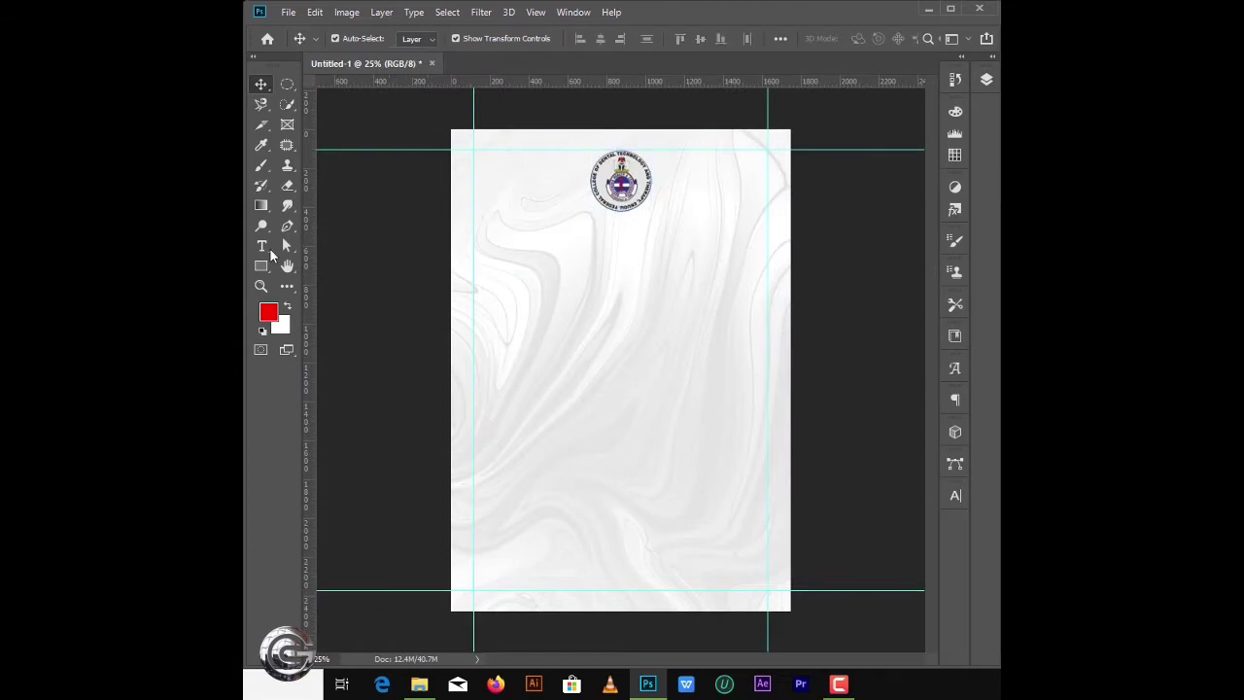
Step: Add the heading "DIRECTORATE OF DENTAL LABORATORY SERVICES" below the logo with its tracking set to 0
left_click(262, 246)
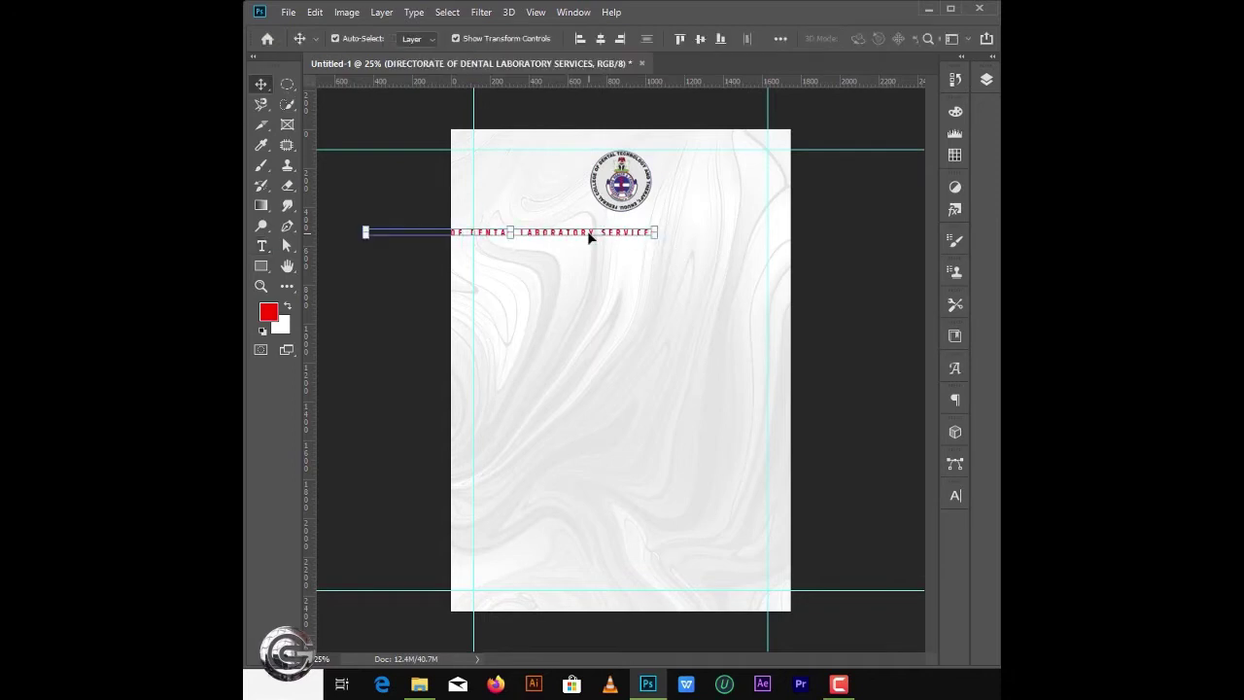
left_click_drag(587, 230, 707, 222)
key("ctrl+a")
left_click(955, 495)
left_click(933, 551)
left_click(917, 453)
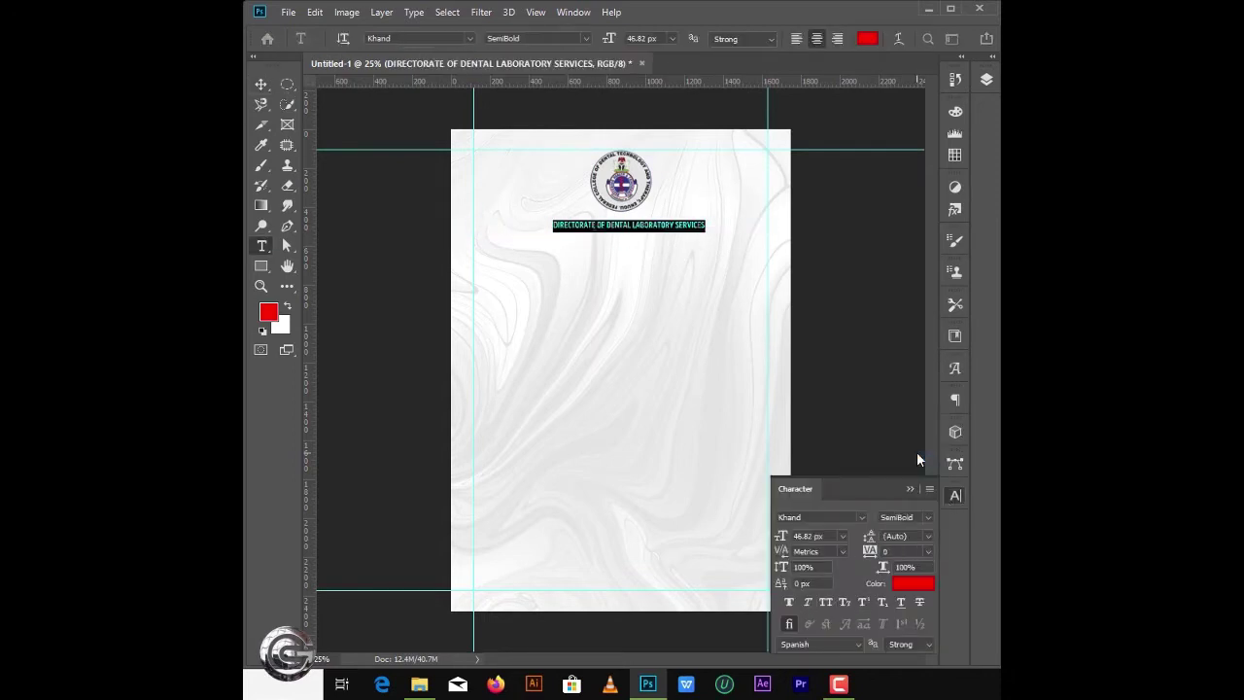
Step: Style the heading in Khand Bold at 60.82 px with the dark blue colour 0C0080
left_click(928, 517)
left_click_drag(780, 535, 876, 497)
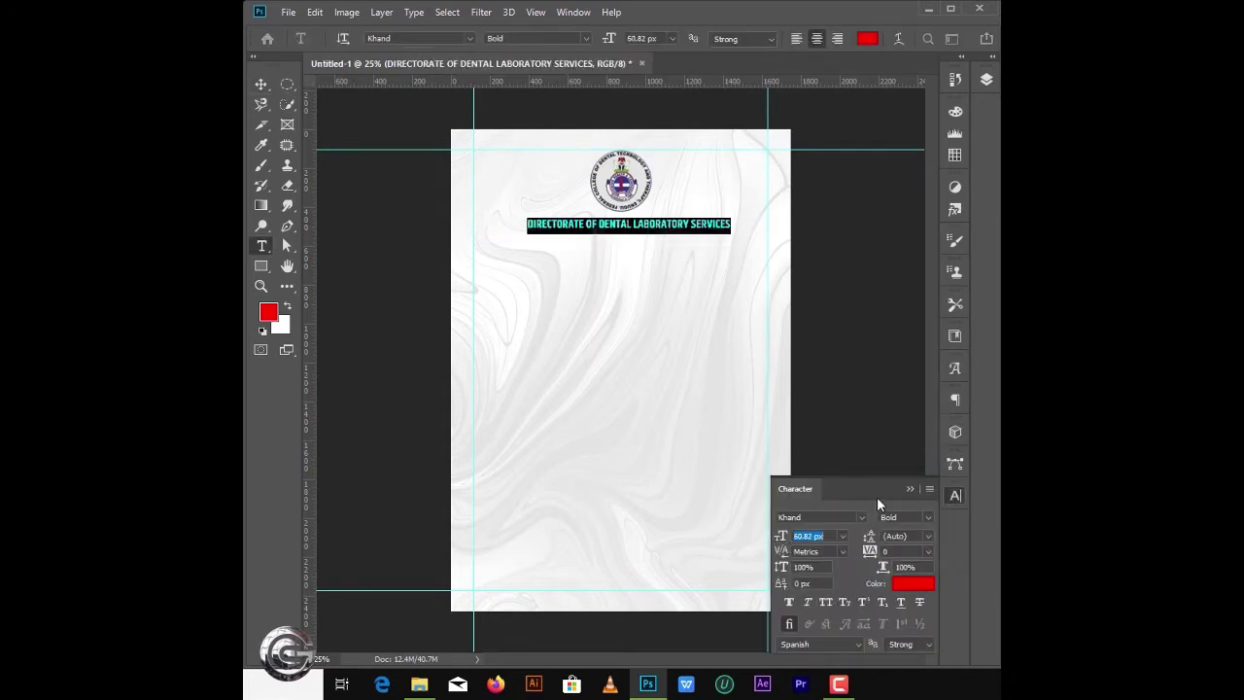
left_click(912, 583)
type("0C00")
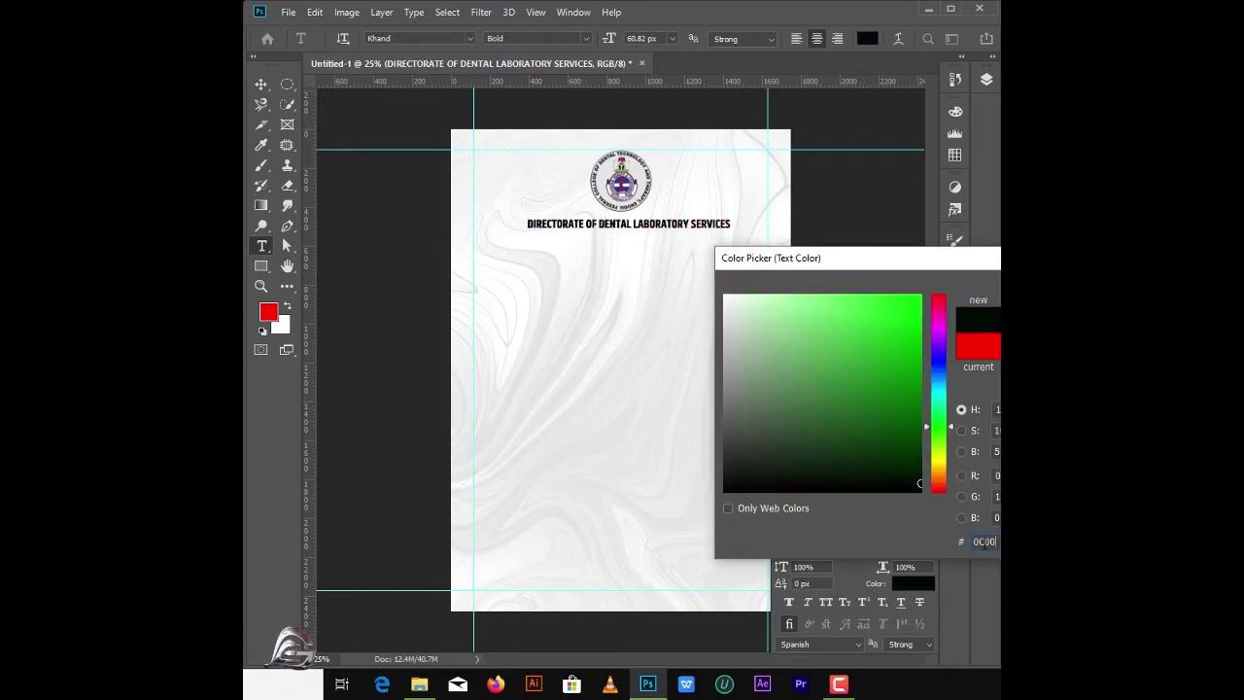
type("80")
key("Return")
left_click(928, 518)
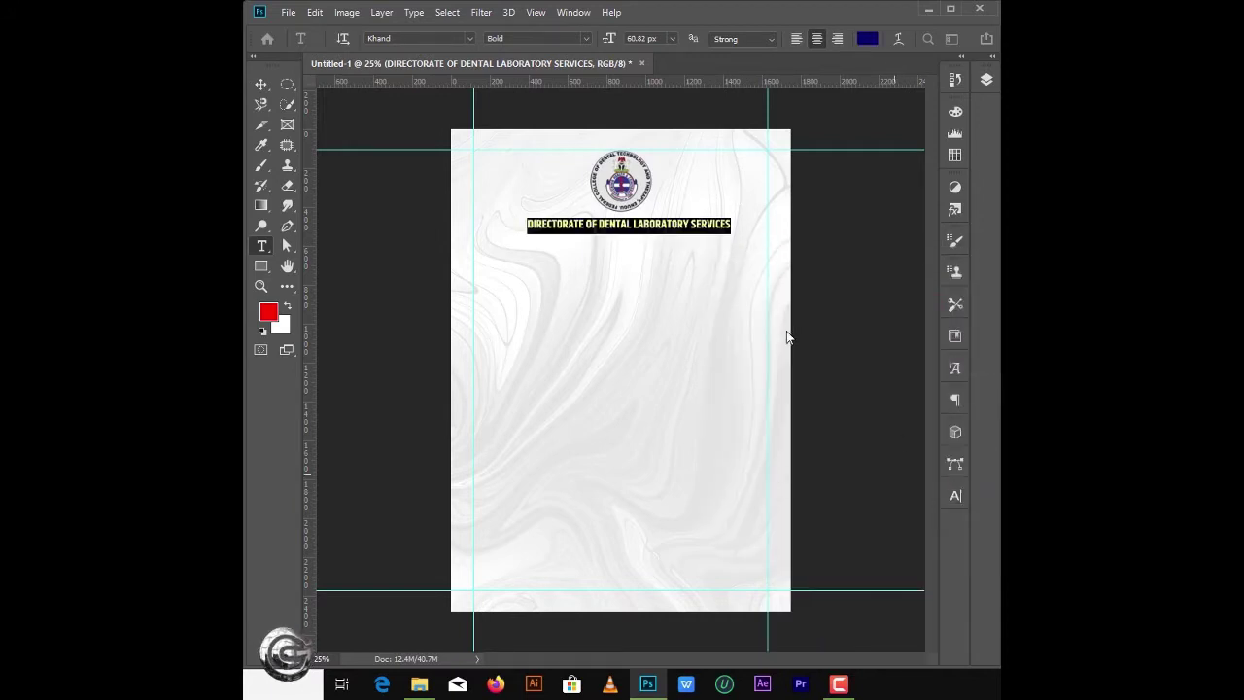
Step: Centre the heading horizontally on the page below the logo
key("ctrl+Return")
key("v")
left_click(622, 40)
left_click(855, 262)
Step: Recolour the heading a darker navy and set its font size to 61.82 px
key("ctrl+plus")
key("ctrl+plus")
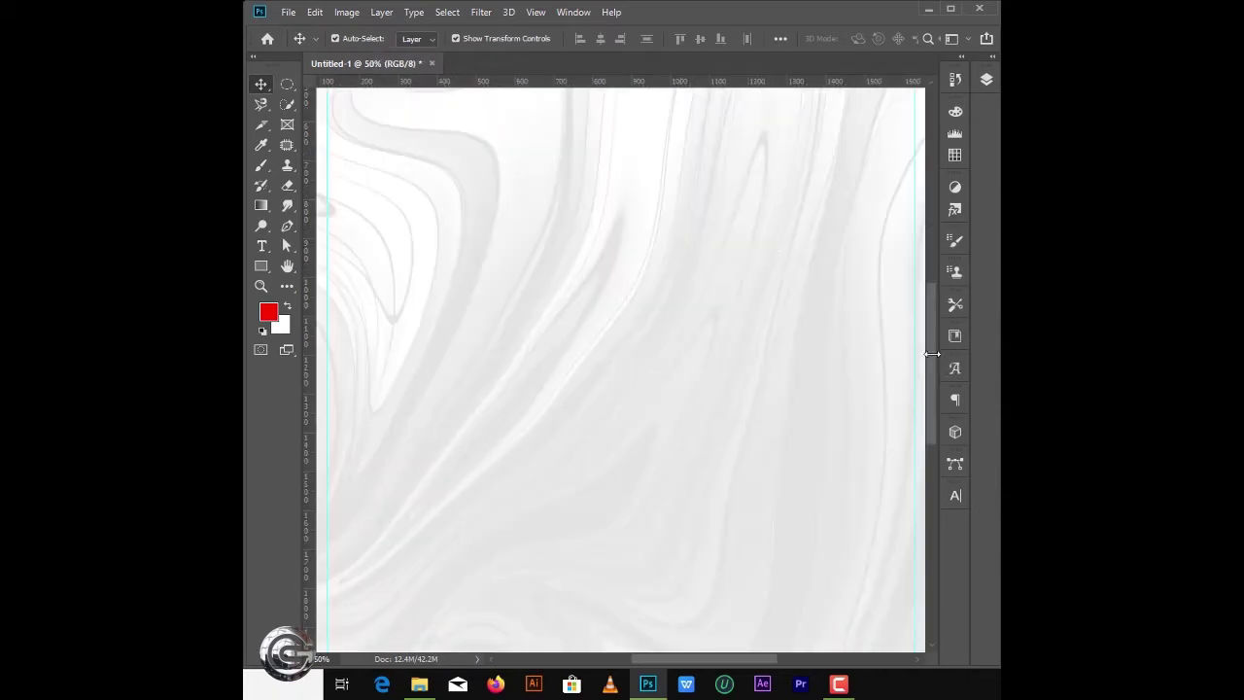
double_click(777, 243)
left_click(867, 38)
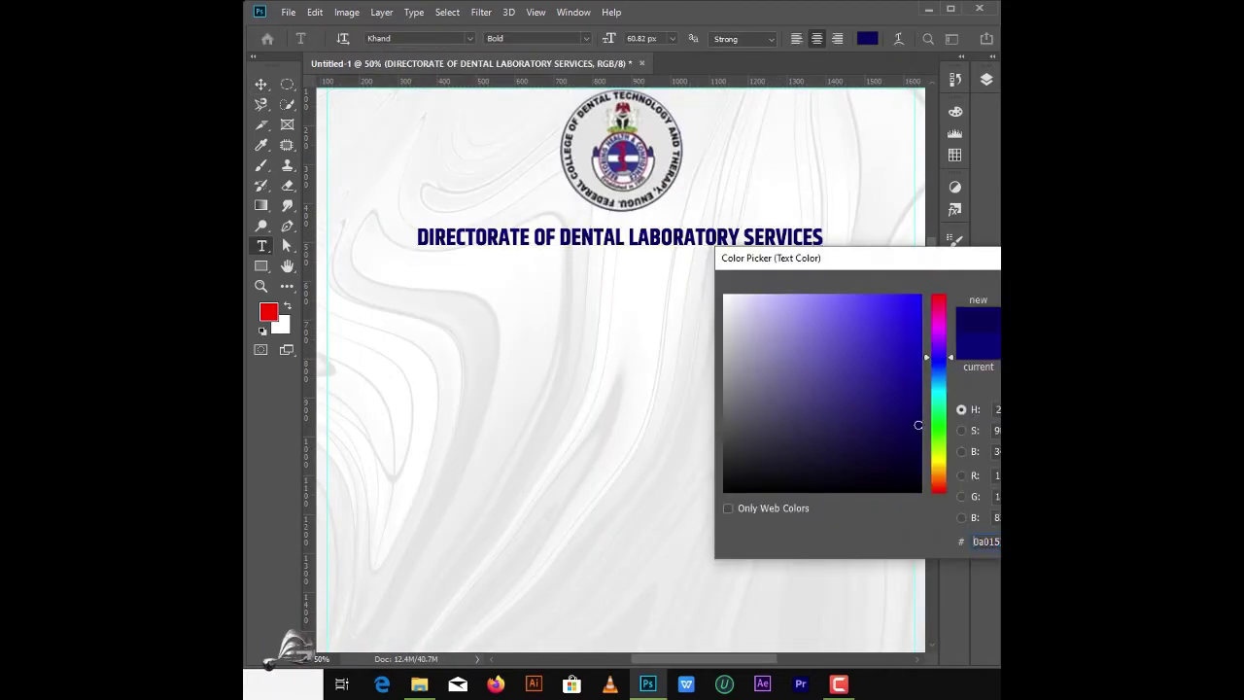
key("Return")
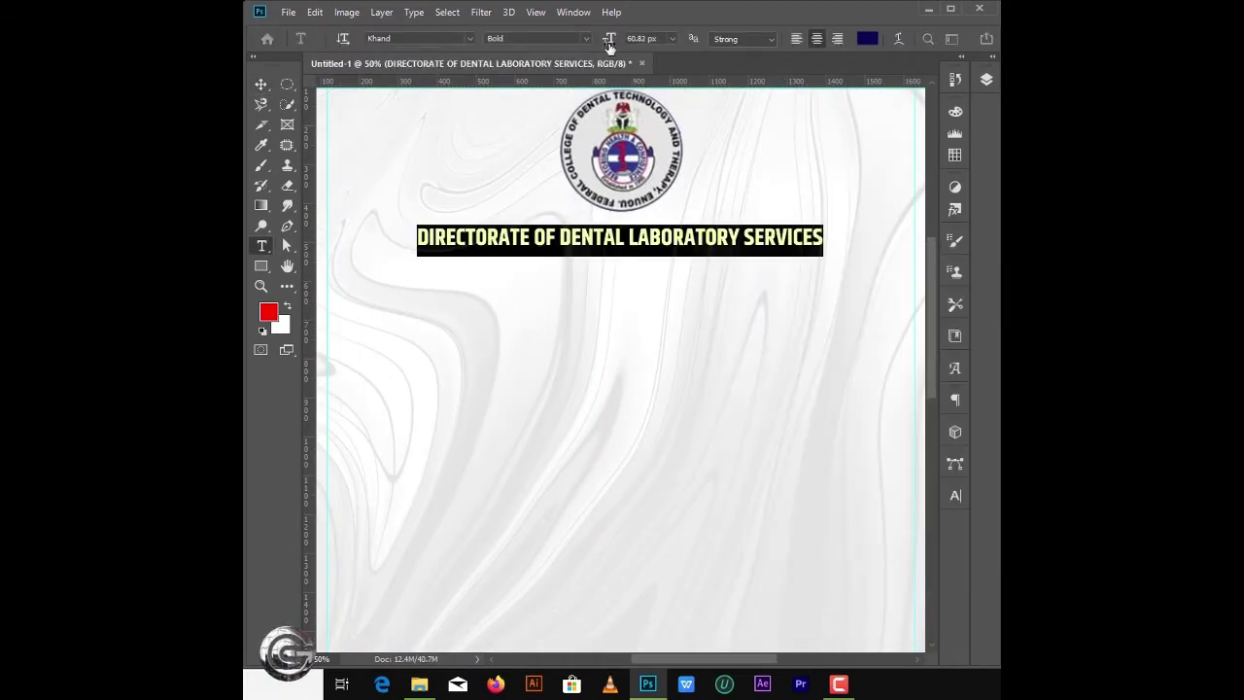
key("ctrl+Return")
key("v")
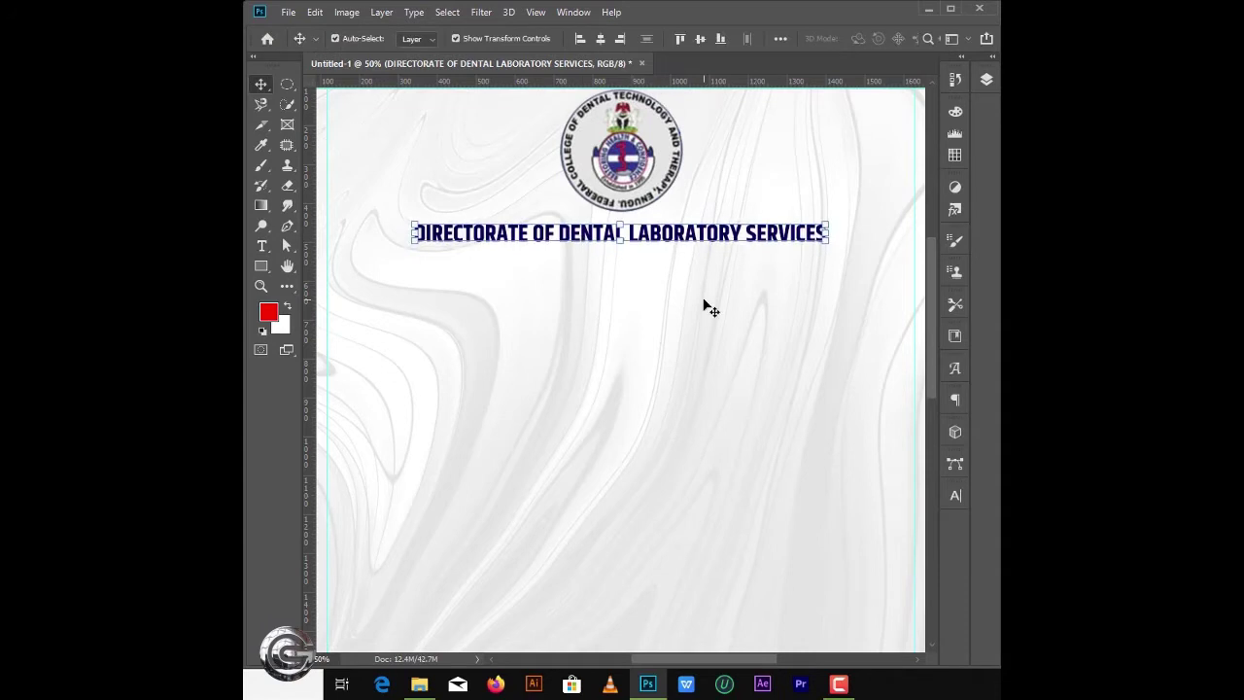
Step: Duplicate the heading just below itself and replace its text with "FEDERAL COLLEGE OF DENTAL TECHNOLOGY AND THERAPY ENUGU, NIGERIA" on two lines
left_click_drag(706, 233, 706, 255)
double_click(716, 255)
key("ctrl+a")
type("FE")
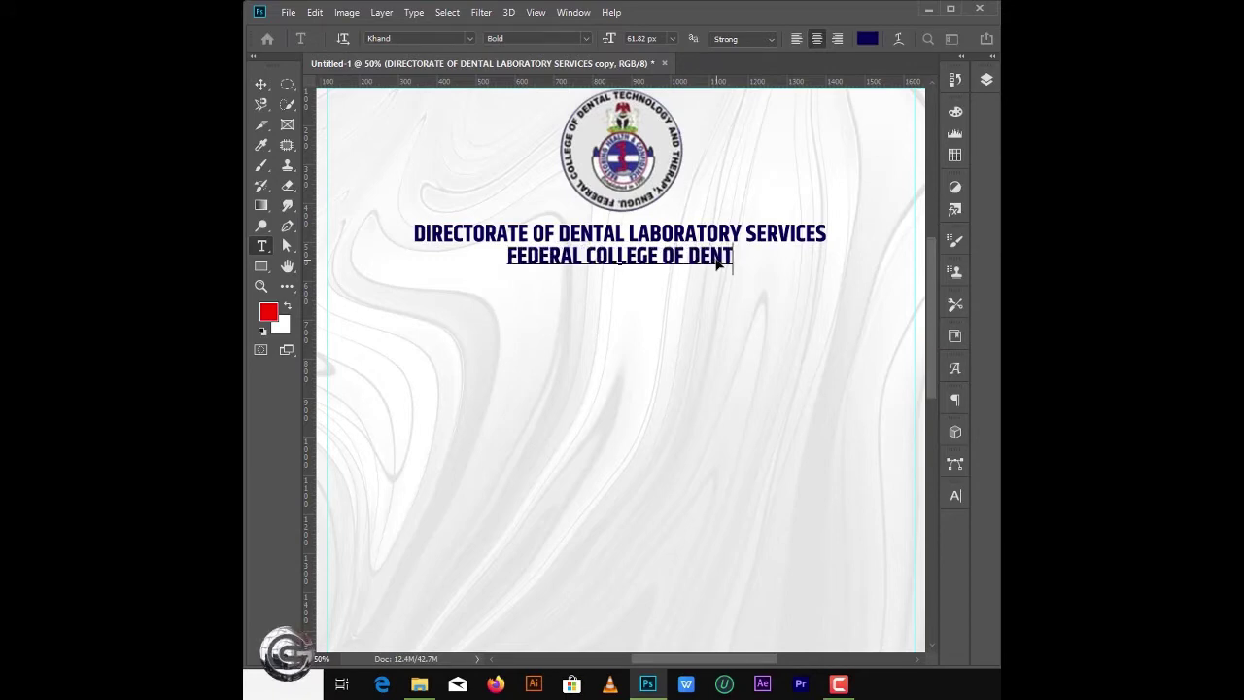
type("DERAL COLLEGE OF DENTAL TECHNOLOGY AND")
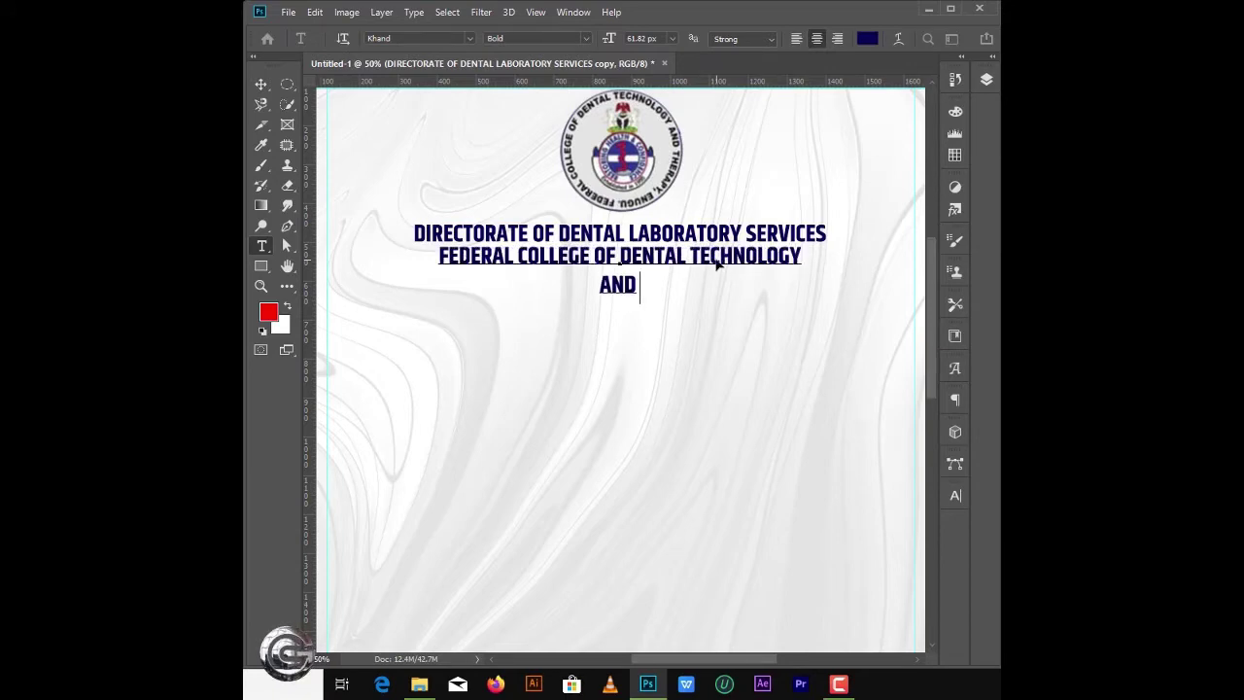
type(" THERAPY ENUGU, NIGERIA")
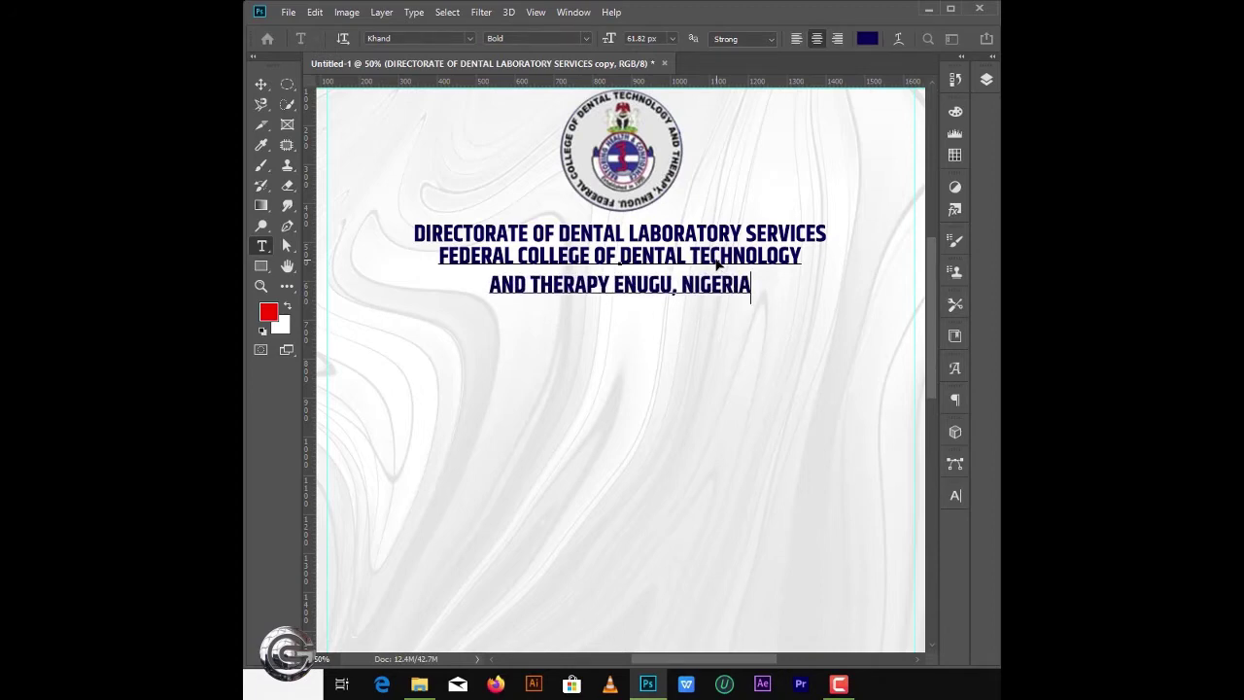
Step: Recolour the two college name lines dark grey and change their font weight to Medium
key("ctrl+shift+Up")
left_click(867, 38)
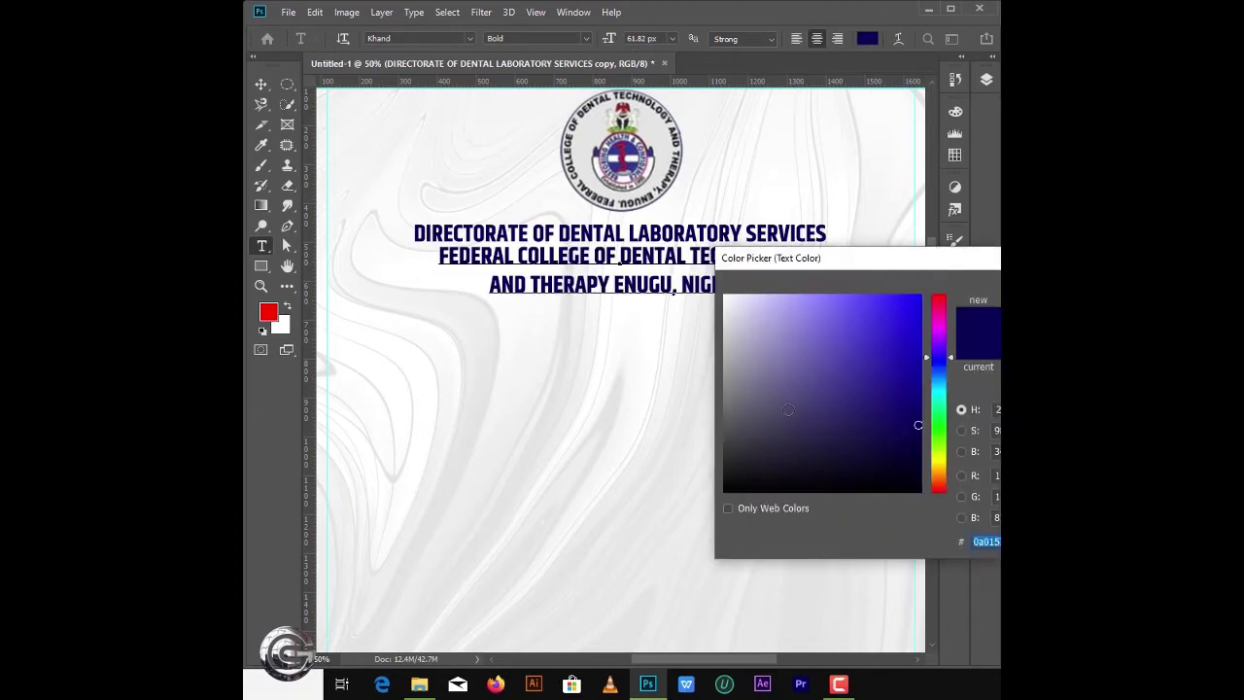
key("Return")
left_click(540, 38)
left_click(569, 91)
left_click(966, 433)
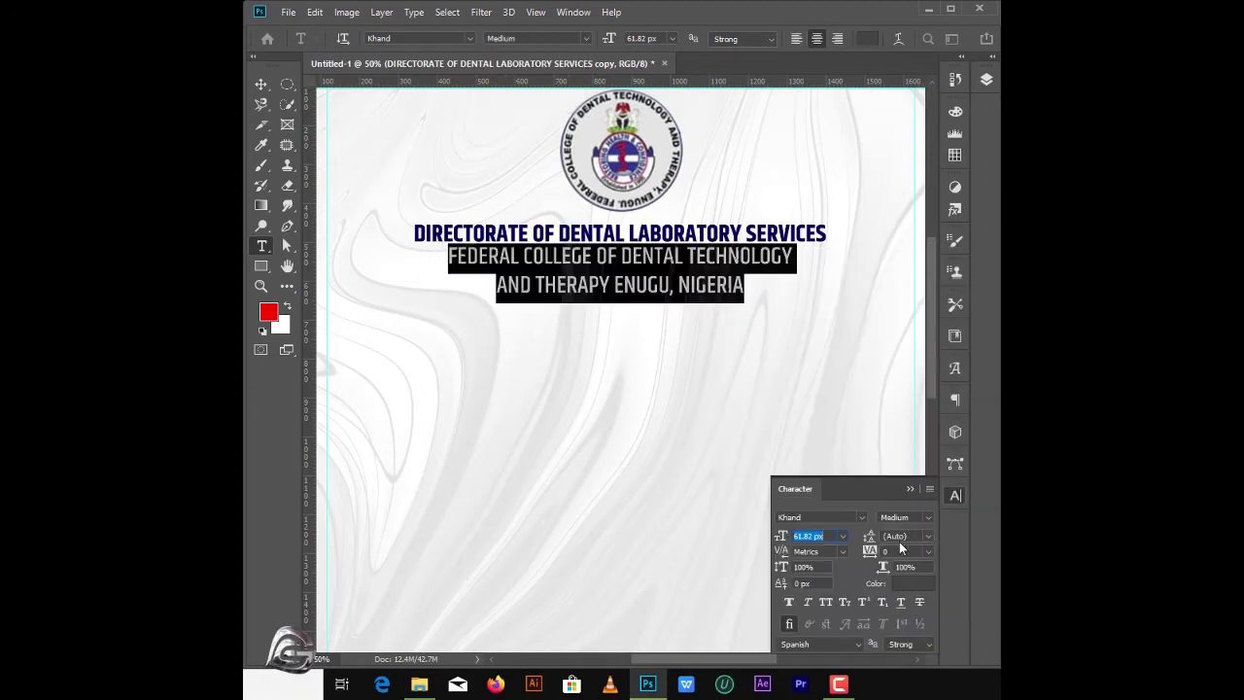
left_click(966, 433)
Step: Shift the college name lines slightly down from the heading and reduce their font size
left_click(261, 88)
double_click(583, 269)
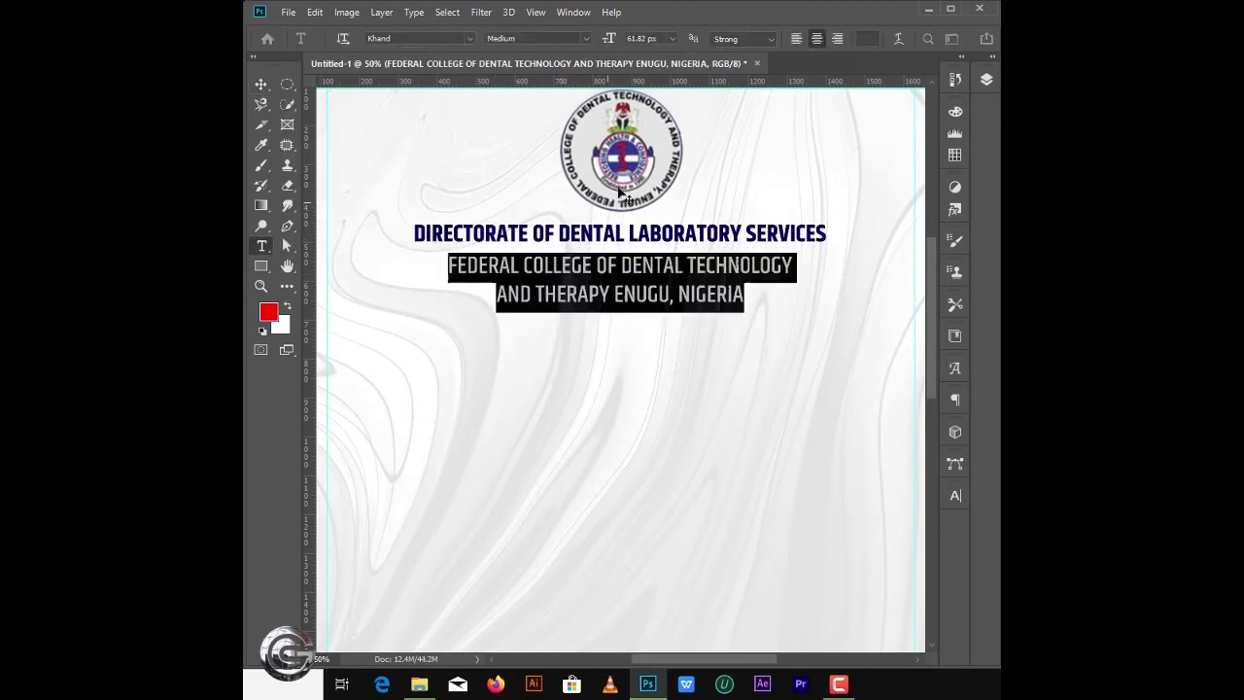
left_click(633, 357)
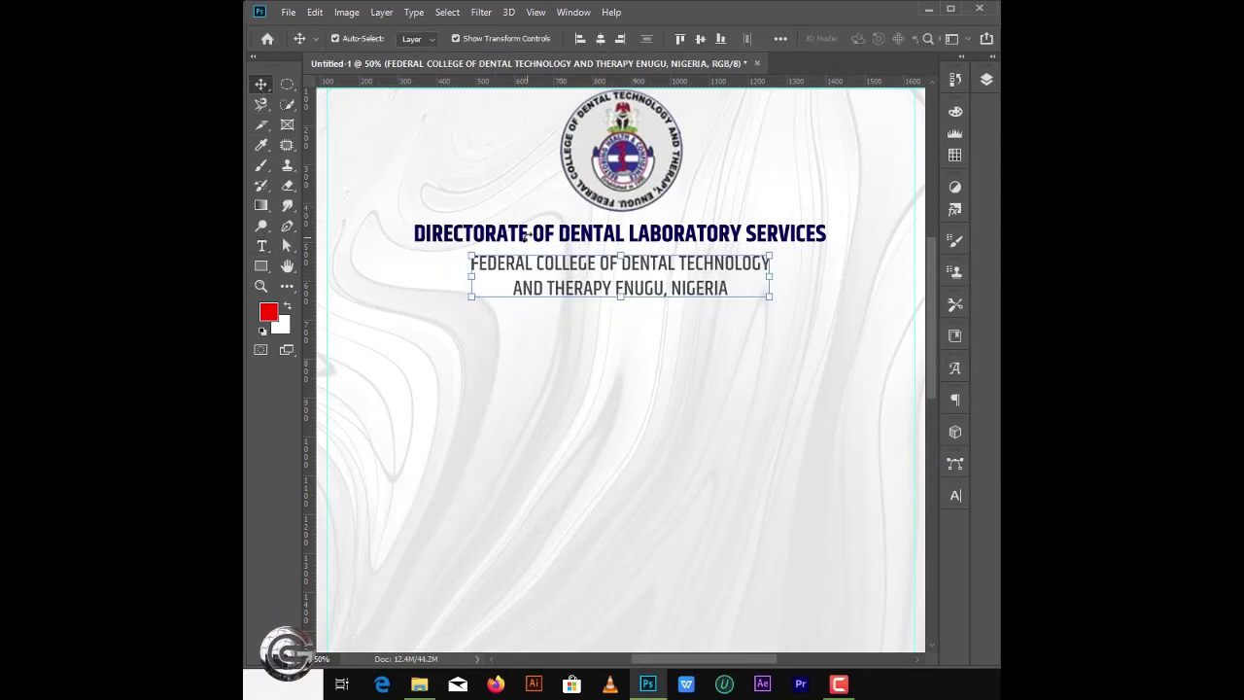
Step: Set the directorate heading's font size to 65 px and try the SemiBold weight before restoring Bold
triple_click(534, 236)
type("65")
key("Return")
left_click(538, 38)
left_click(552, 103)
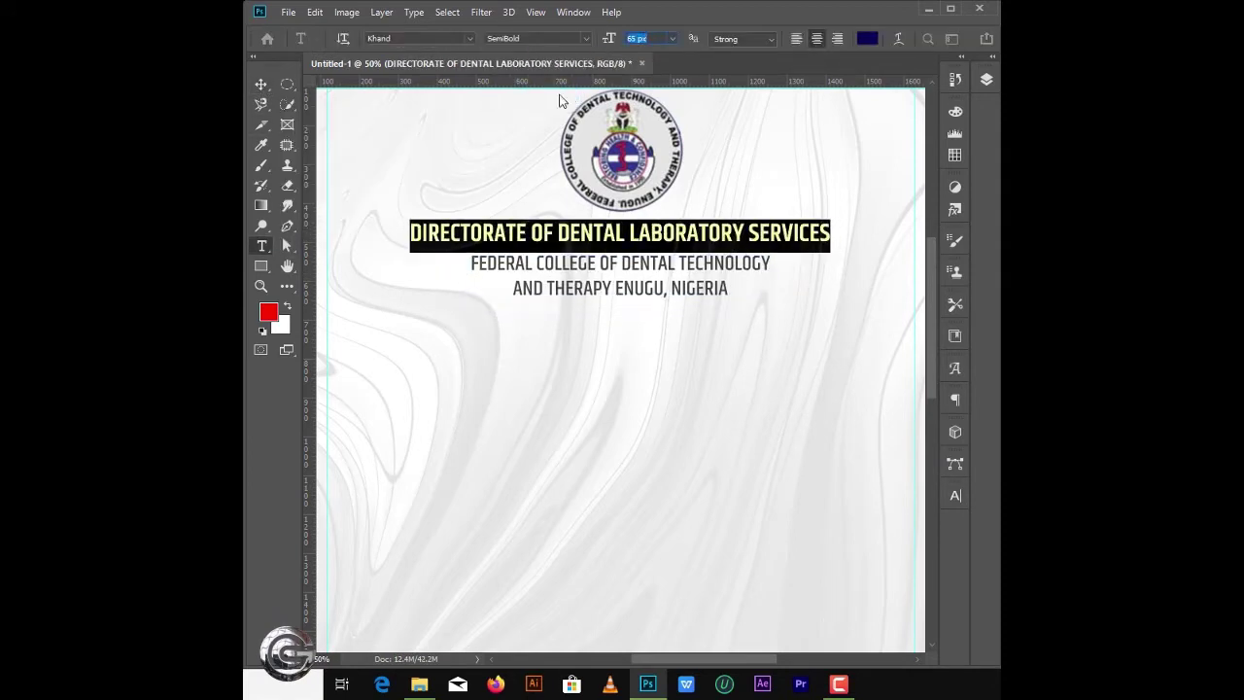
left_click(537, 38)
left_click(534, 109)
left_click(260, 83)
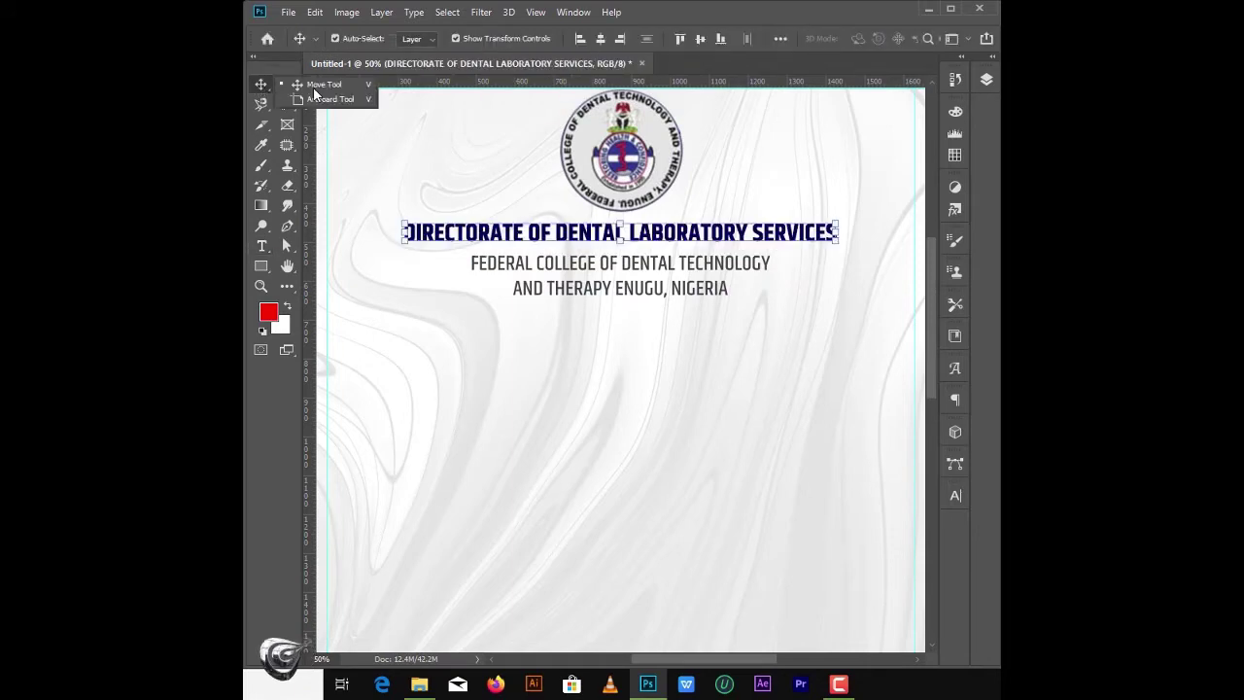
left_click(427, 158)
Step: Set the college name lines' font size to 54 px
double_click(621, 275)
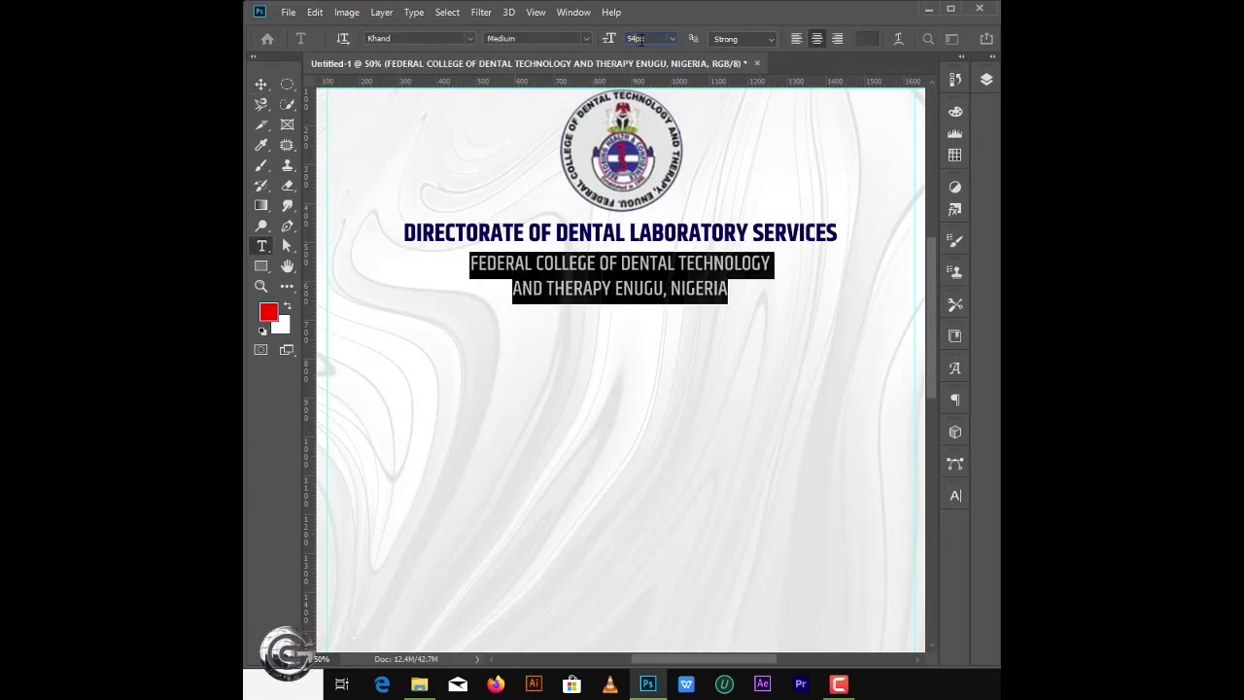
left_click(260, 84)
left_click(580, 372)
Step: Draw a full-width red rectangle across the page below the college name and centre it horizontally on the canvas
key("ctrl+minus")
key("ctrl+minus")
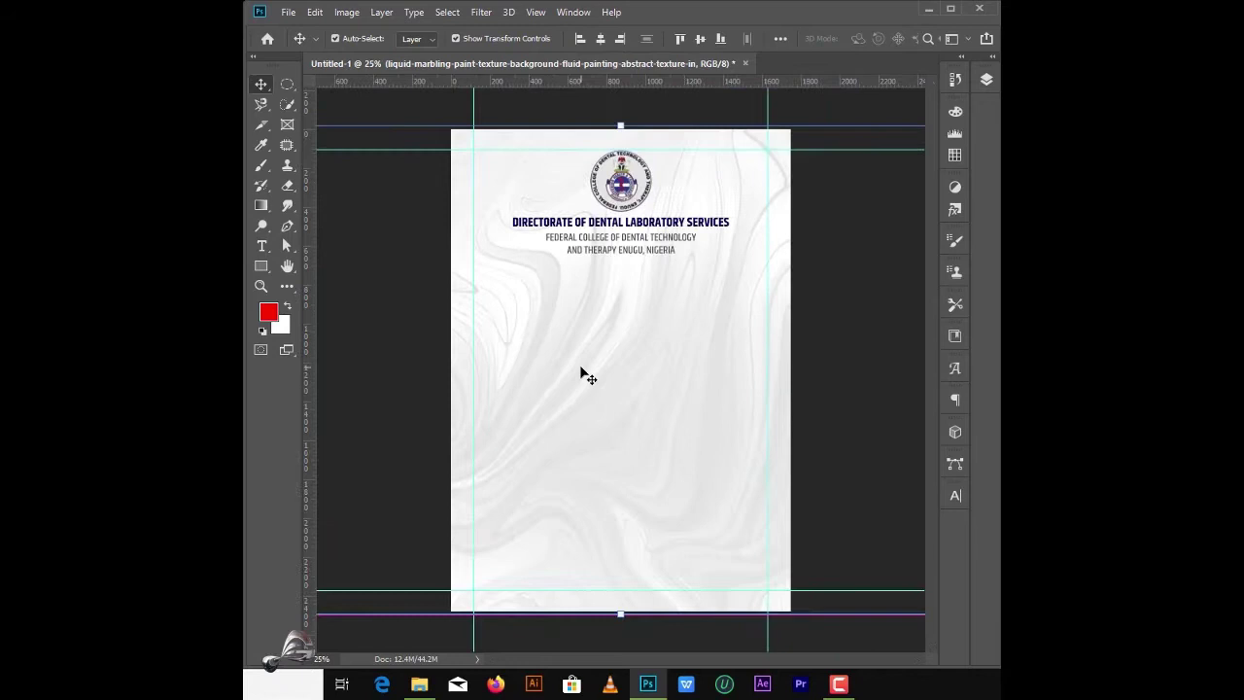
left_click(260, 265)
left_click_drag(452, 277, 796, 442)
key("v")
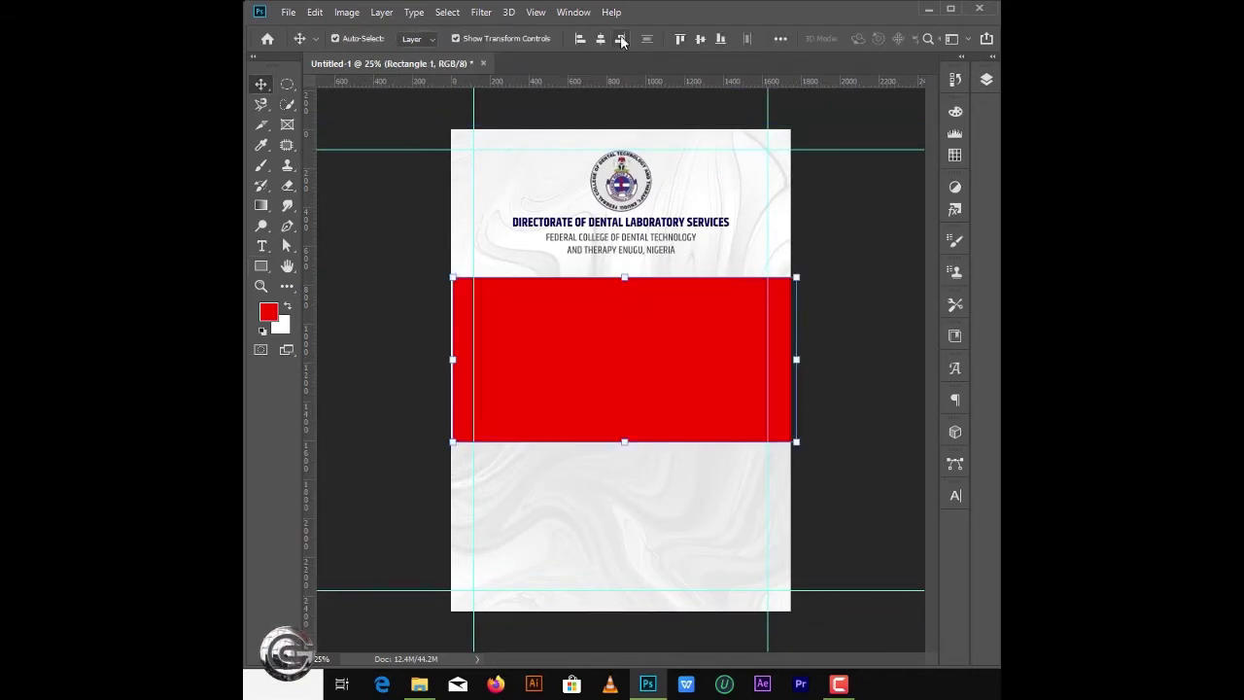
left_click(622, 39)
left_click(261, 84)
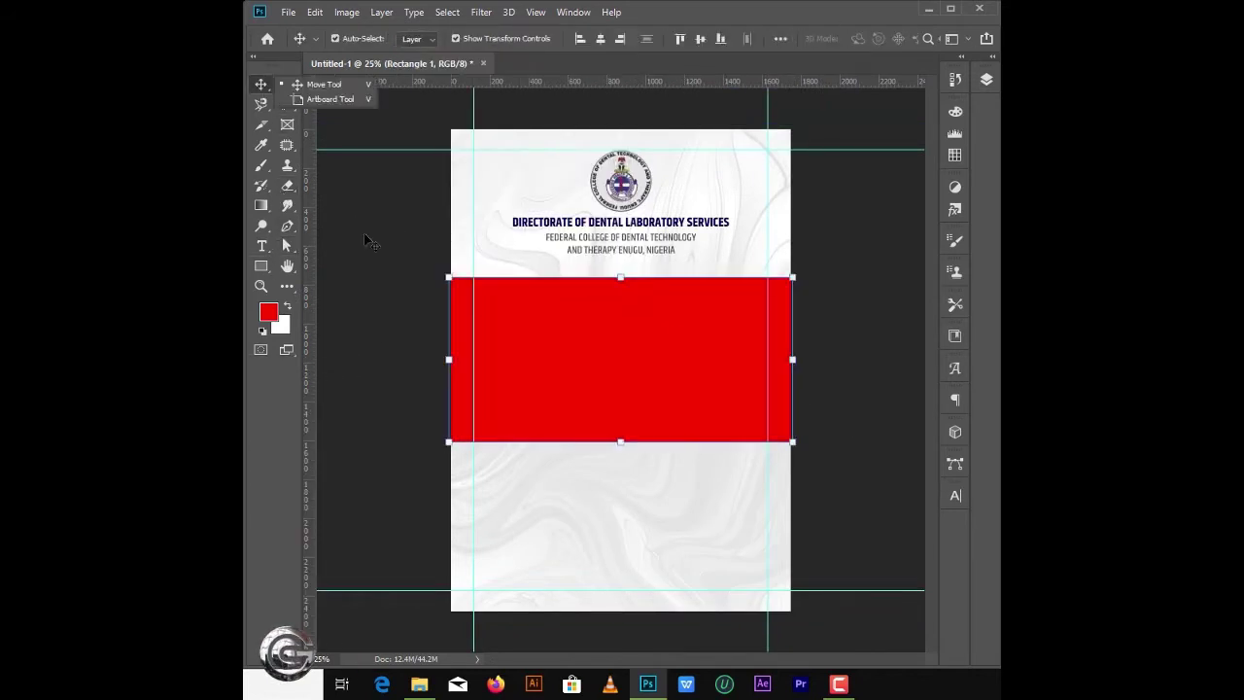
left_click(370, 241)
left_click(987, 79)
left_click(768, 408)
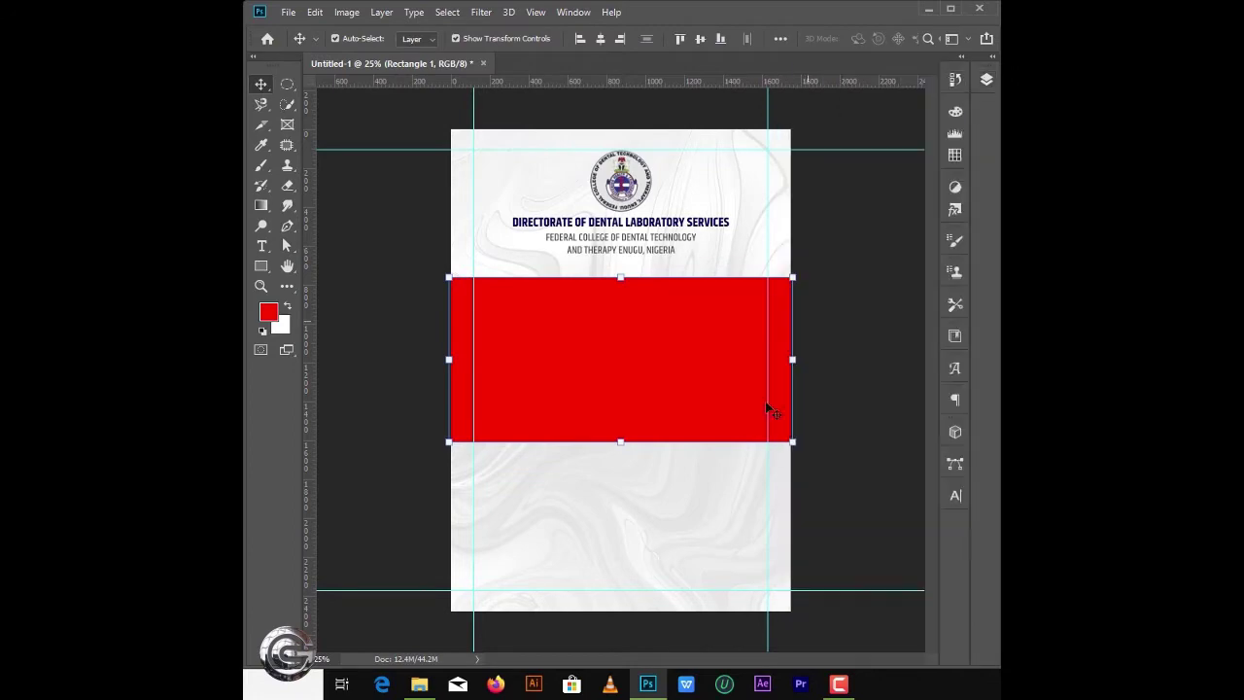
Step: Place the blur-back denture image on the page and clip it to the full-width red rectangle, above the header layers
left_click(419, 684)
left_click_drag(536, 264, 622, 369)
left_click(987, 79)
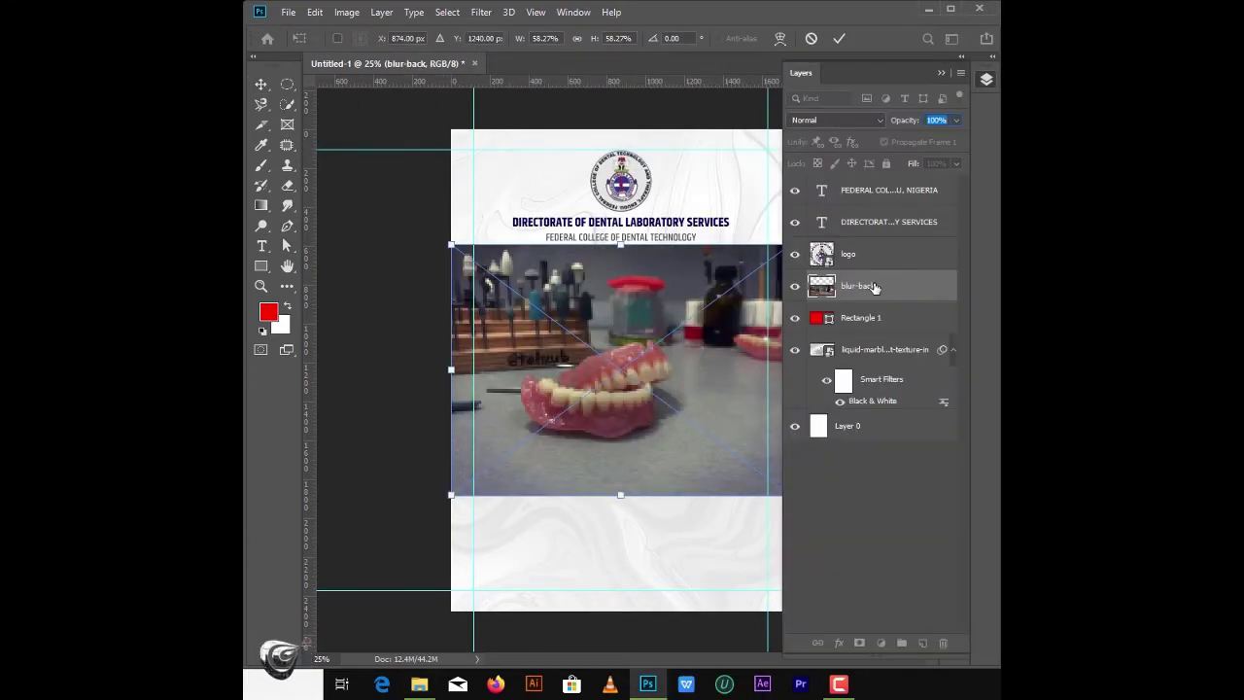
key("Return")
left_click_drag(859, 318, 894, 197)
right_click(894, 197)
left_click(933, 379)
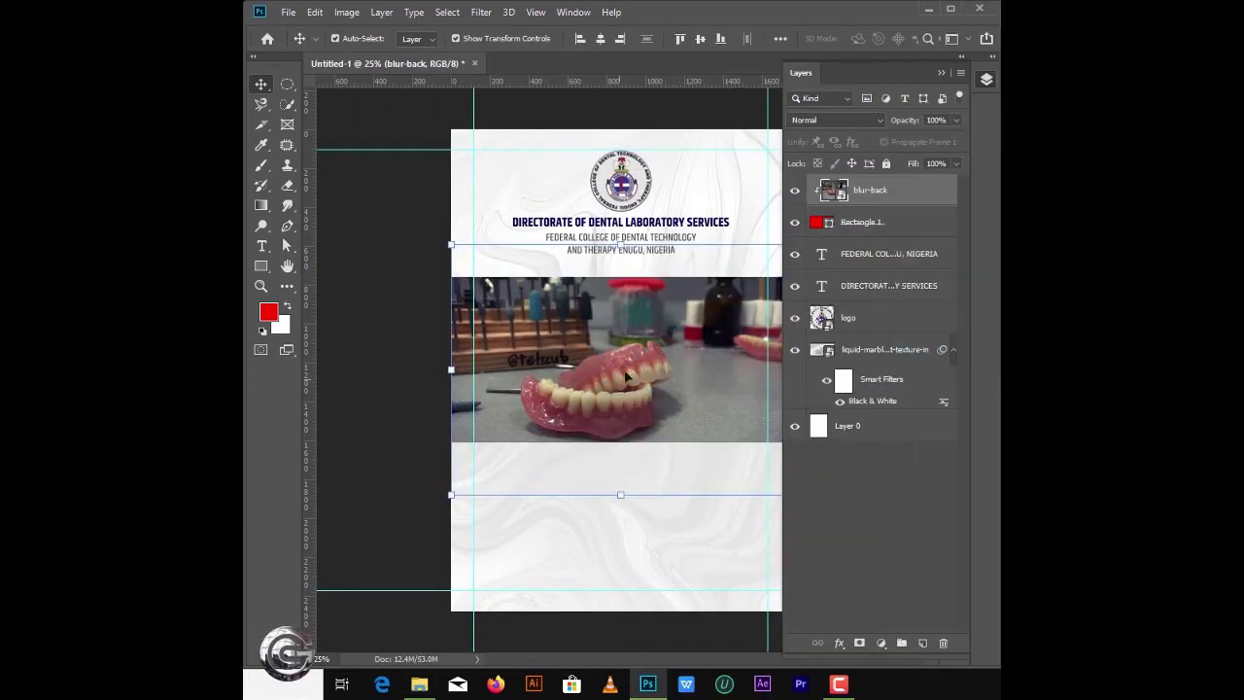
Step: Enlarge the clipped denture image so it extends past the page's edge and fills the band
left_click(627, 377)
left_click_drag(791, 370, 856, 360)
key("Return")
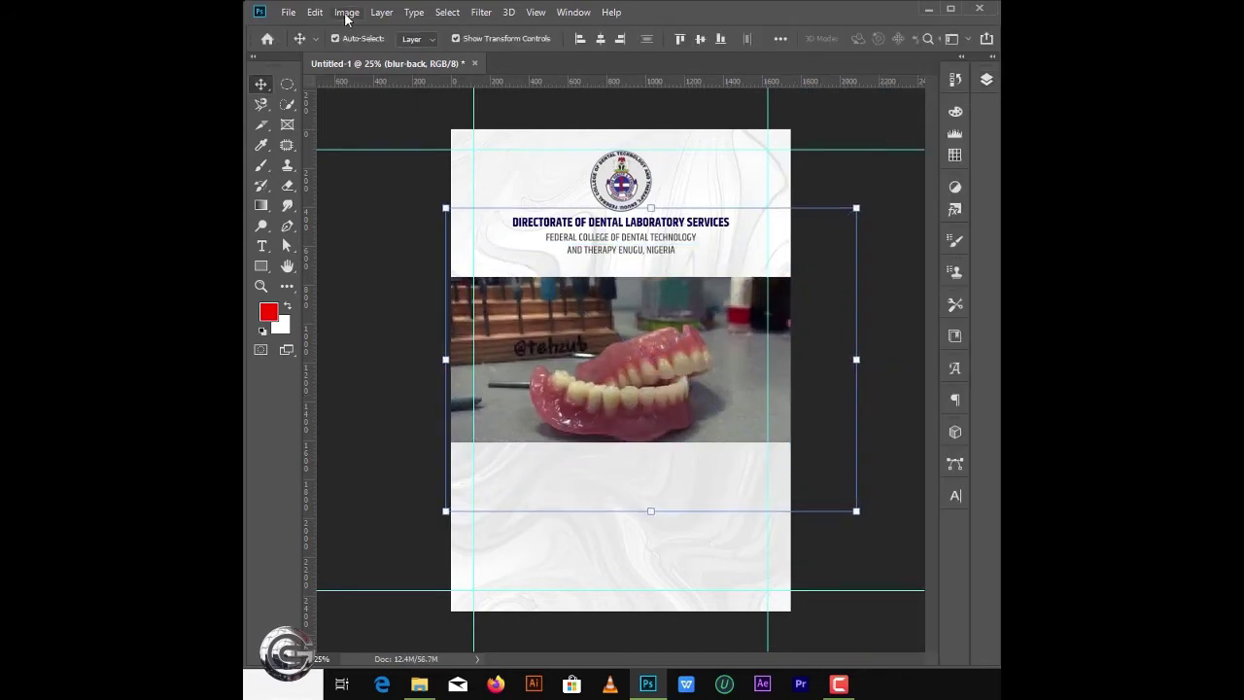
Step: Apply a Black and White adjustment to the denture image with Reds at 94% and Yellows at 58%
left_click(347, 12)
left_click(499, 166)
left_click_drag(765, 154, 774, 193)
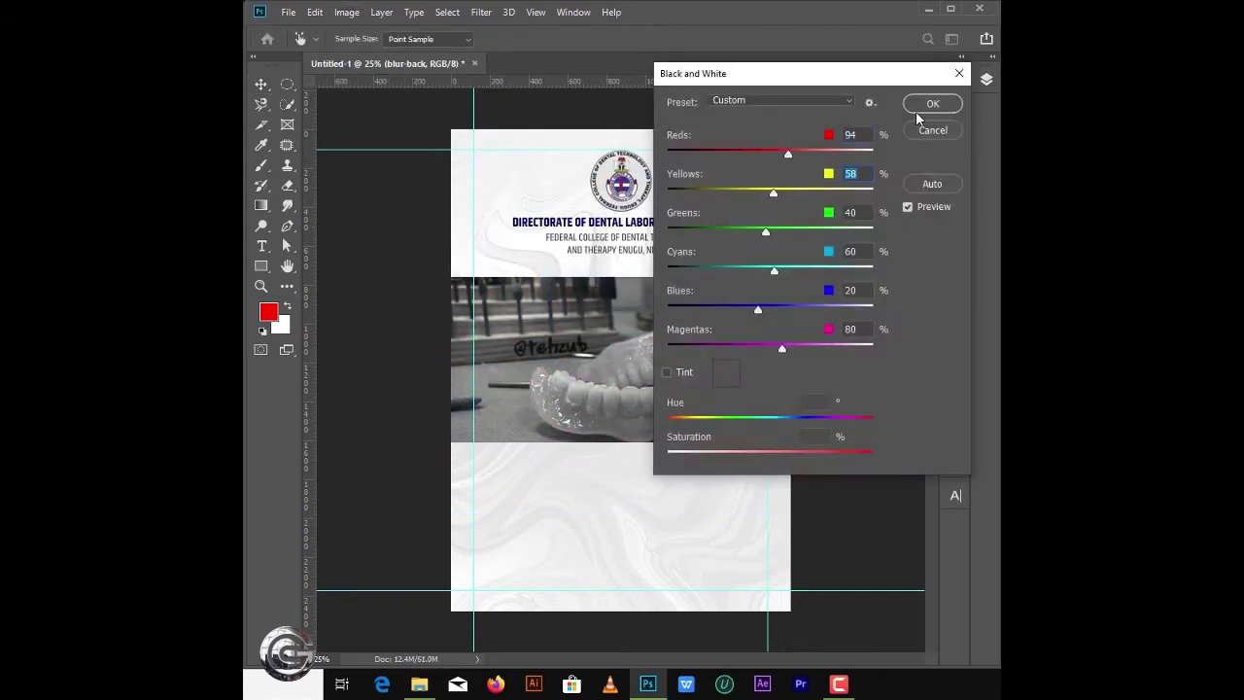
left_click(917, 107)
Step: Draw a rectangle about 1856 by 1020 px over the image band and clip it to the band
left_click(260, 265)
mouse_move(442, 265)
left_mouse_down()
mouse_move(777, 389)
mouse_move(799, 463)
left_mouse_up()
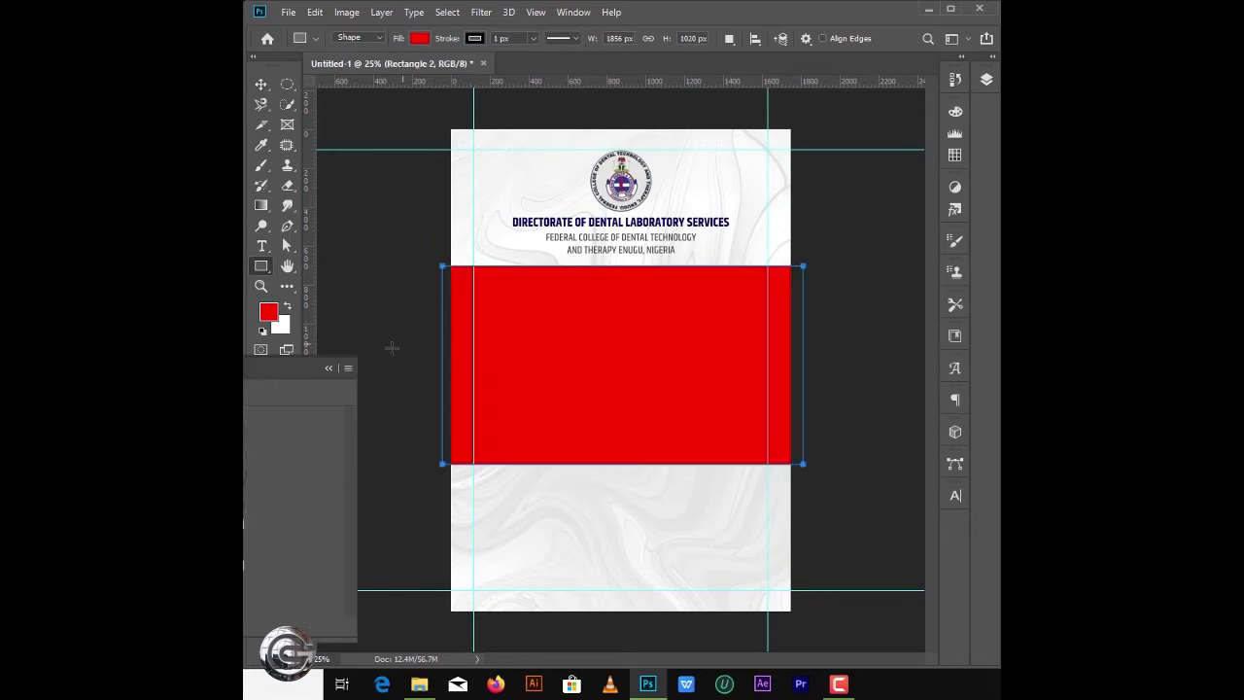
left_click(986, 80)
right_click(894, 190)
left_click(957, 308)
Step: Remove the overlay rectangle's stroke and give it a gradient fill
key("a")
left_click(480, 38)
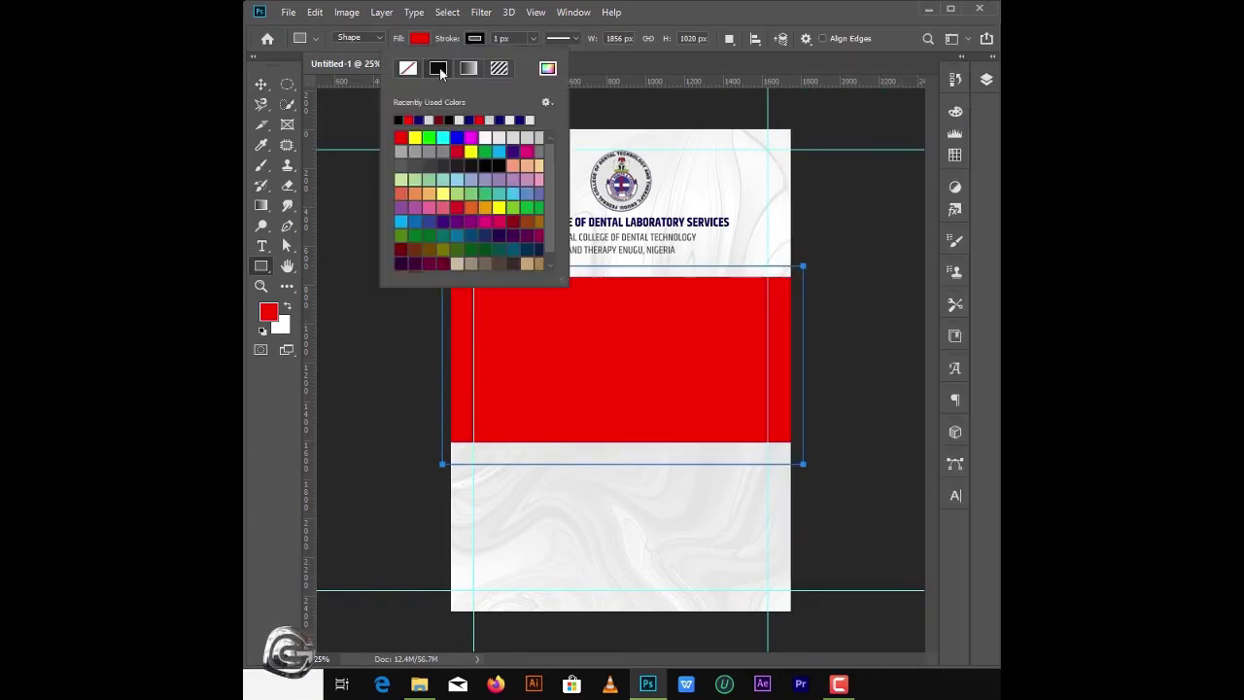
left_click(480, 38)
left_click(480, 38)
left_click(472, 61)
Step: Change the overlay's gradient to fade from white (ffffff) to transparent
left_click(986, 80)
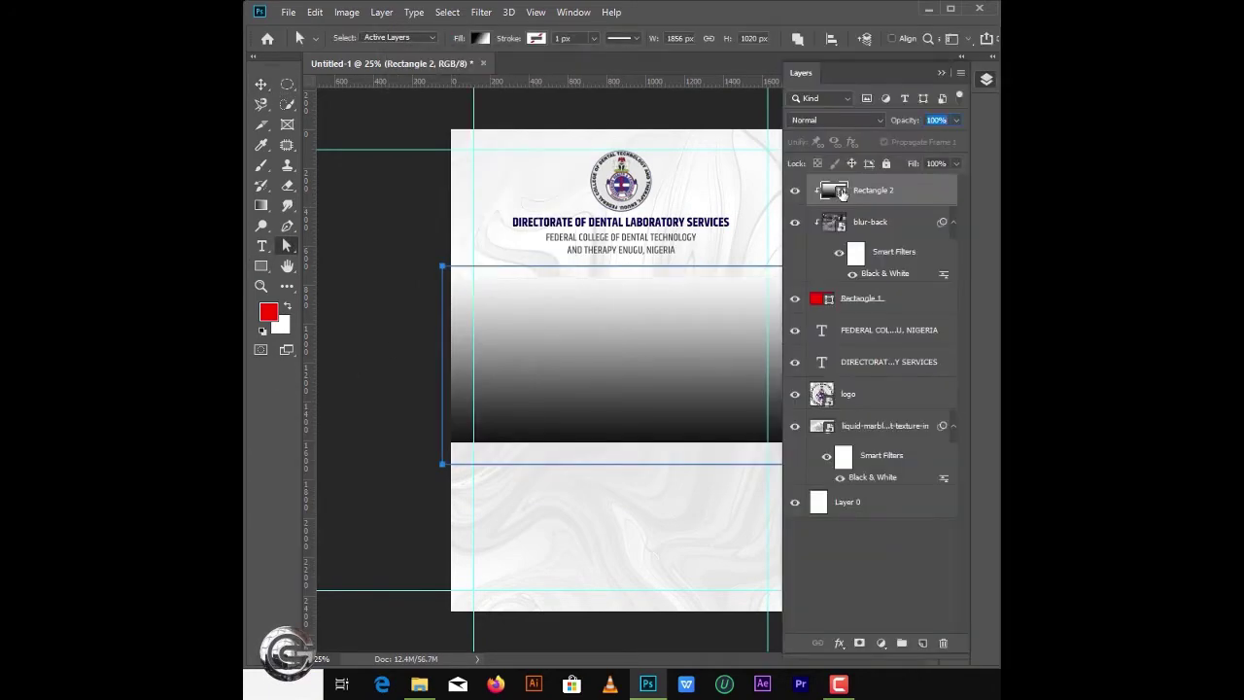
double_click(834, 187)
left_click(952, 197)
double_click(760, 483)
type("ffffff")
key("Return")
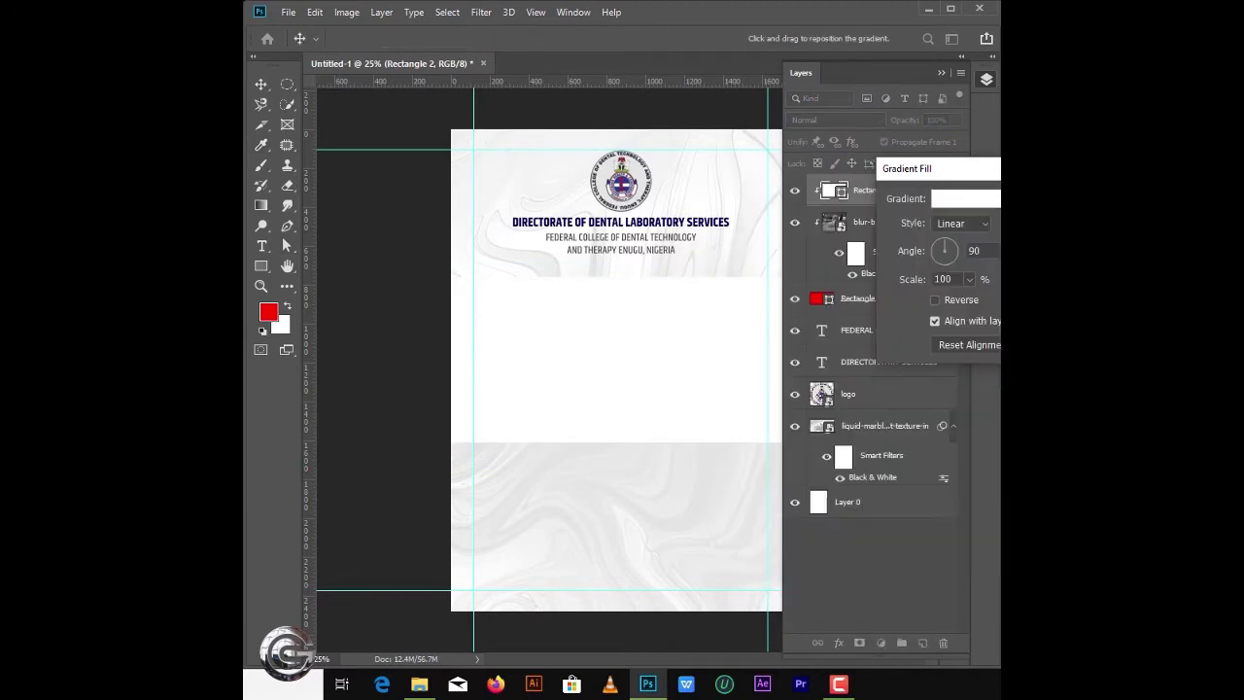
key("Return")
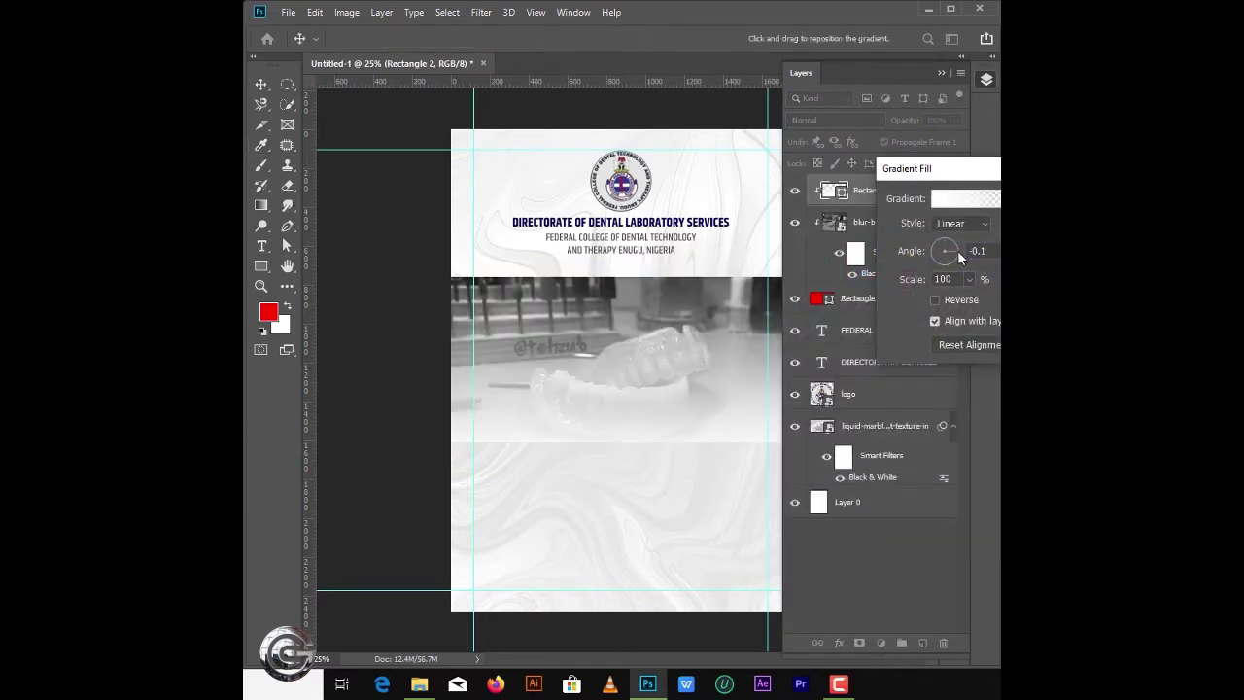
Step: Set the overlay's gradient angle to -0.1° and reposition the gradient so white covers the left side of the image
left_click_drag(506, 352, 591, 355)
left_click_drag(664, 336, 603, 348)
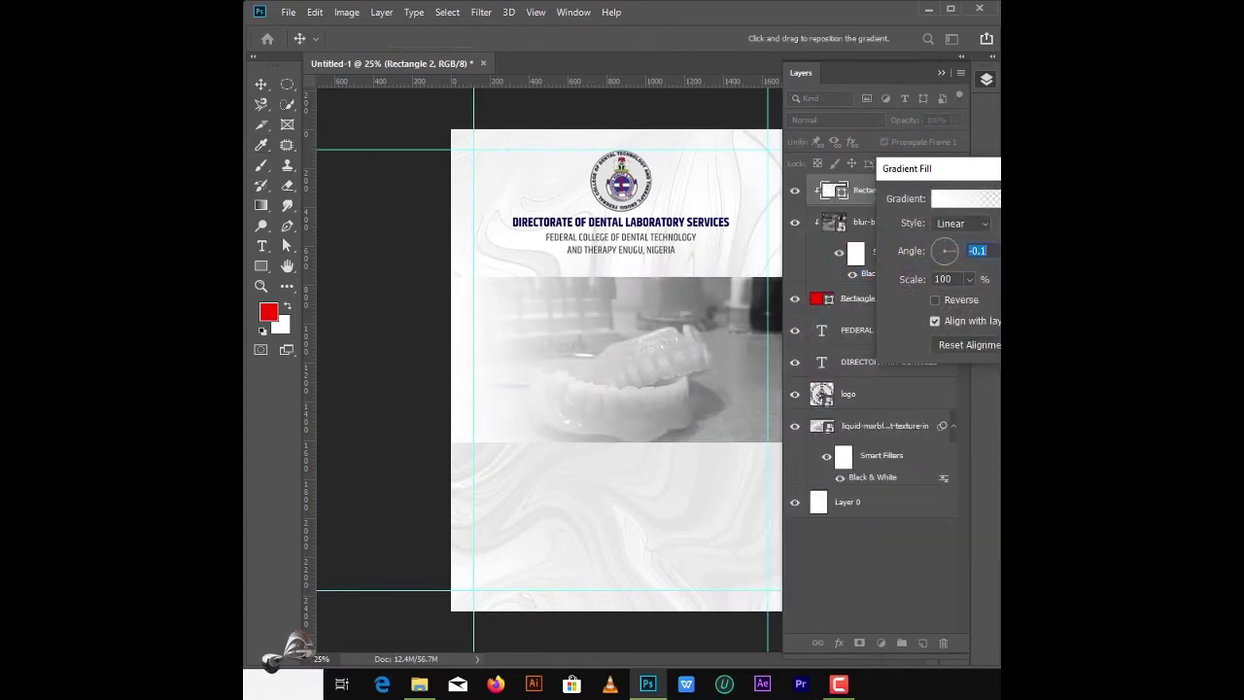
key("Return")
Step: Draw a small rectangle about 604 by 116 px across the image band's upper edge, below the college name
left_click(261, 265)
left_click_drag(566, 266, 686, 288)
left_click(987, 80)
double_click(816, 191)
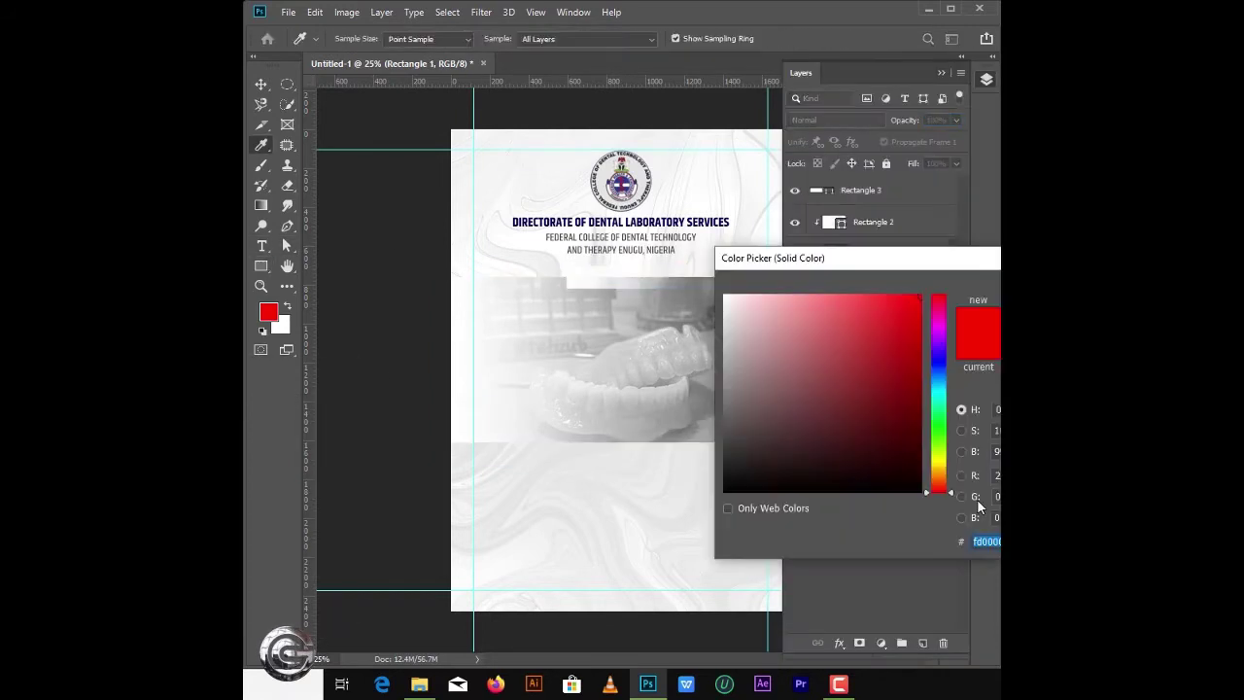
key("Escape")
double_click(824, 192)
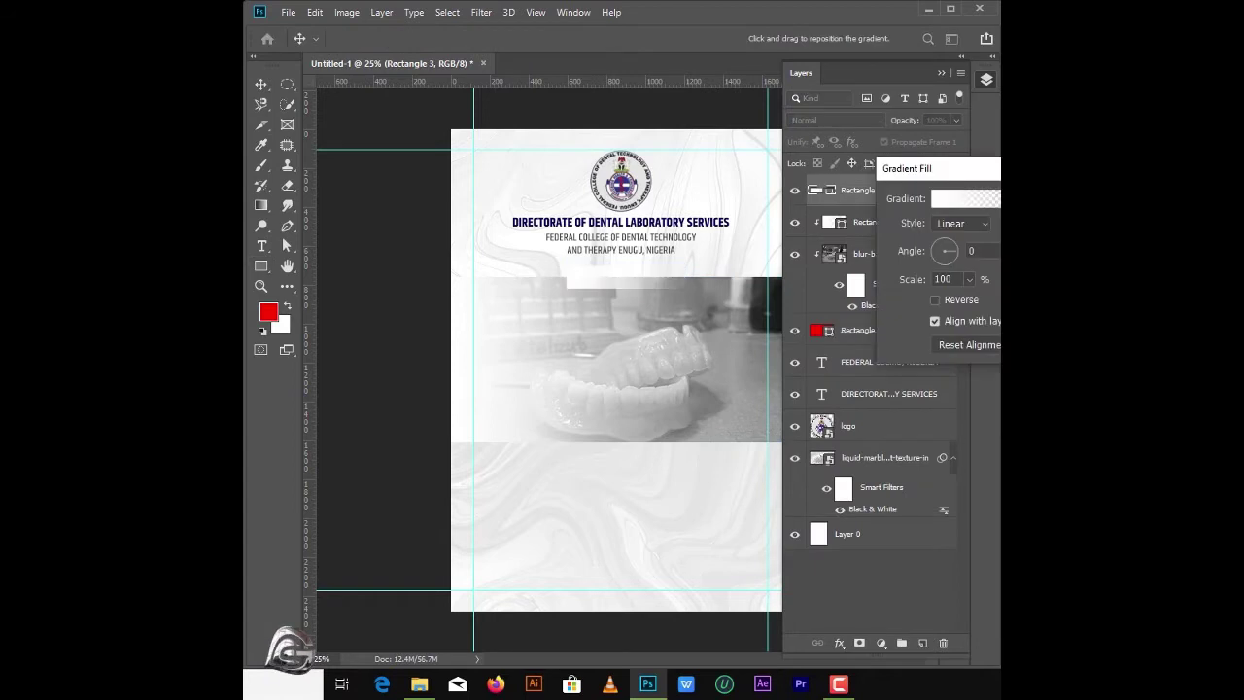
key("Escape")
double_click(823, 192)
key("Escape")
Step: Fill the small rectangle below the college name with solid red (ff0000)
left_click(419, 38)
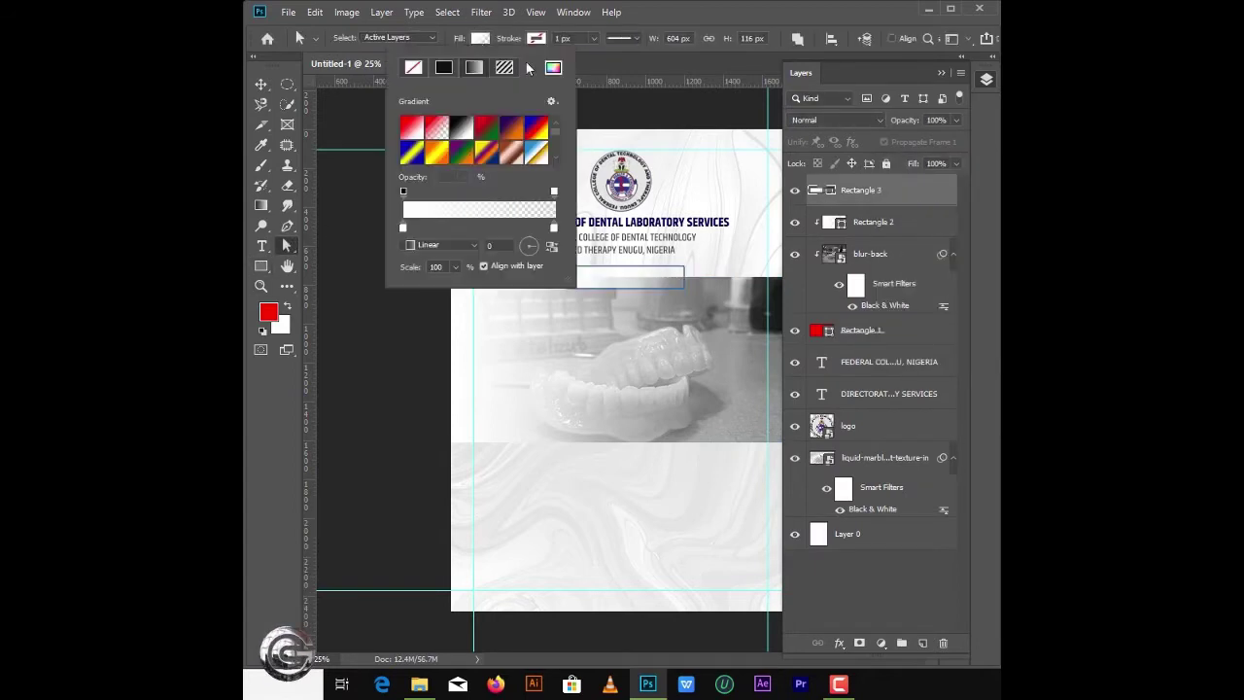
left_click(553, 67)
type("ff0000")
key("Return")
key("Return")
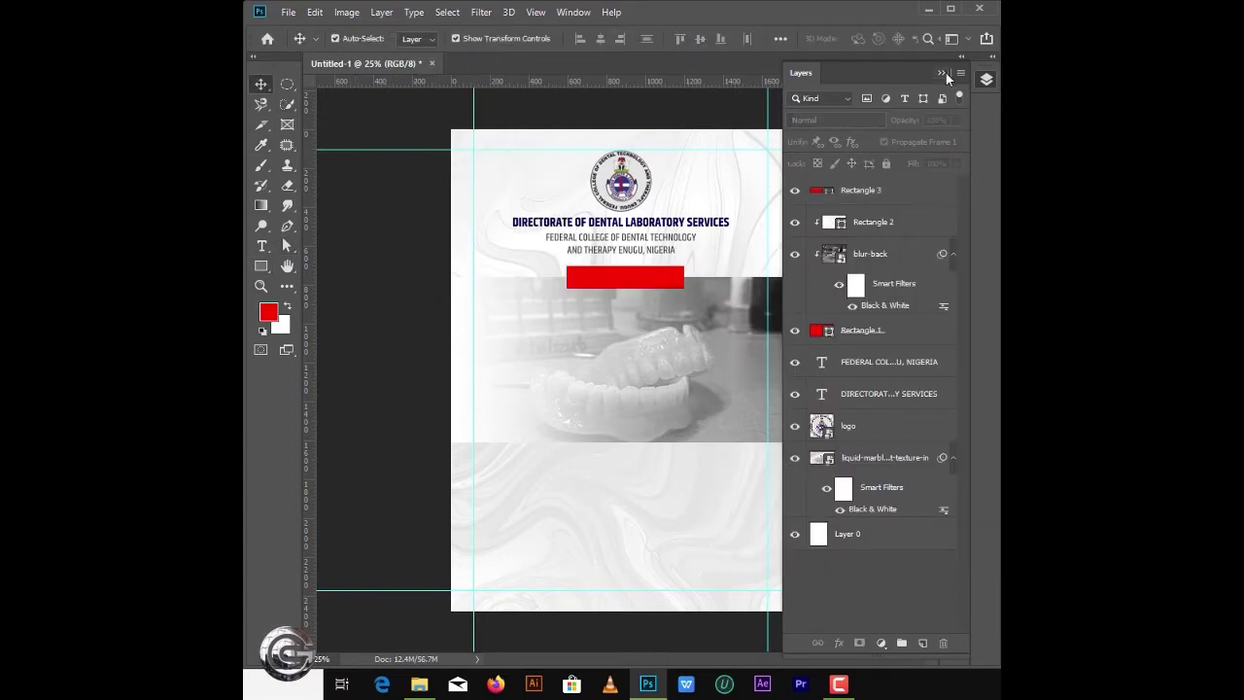
left_click(942, 73)
Step: Add the text "PRESENTS", enlarge it to about 83 px and place it on the small red rectangle
key("t")
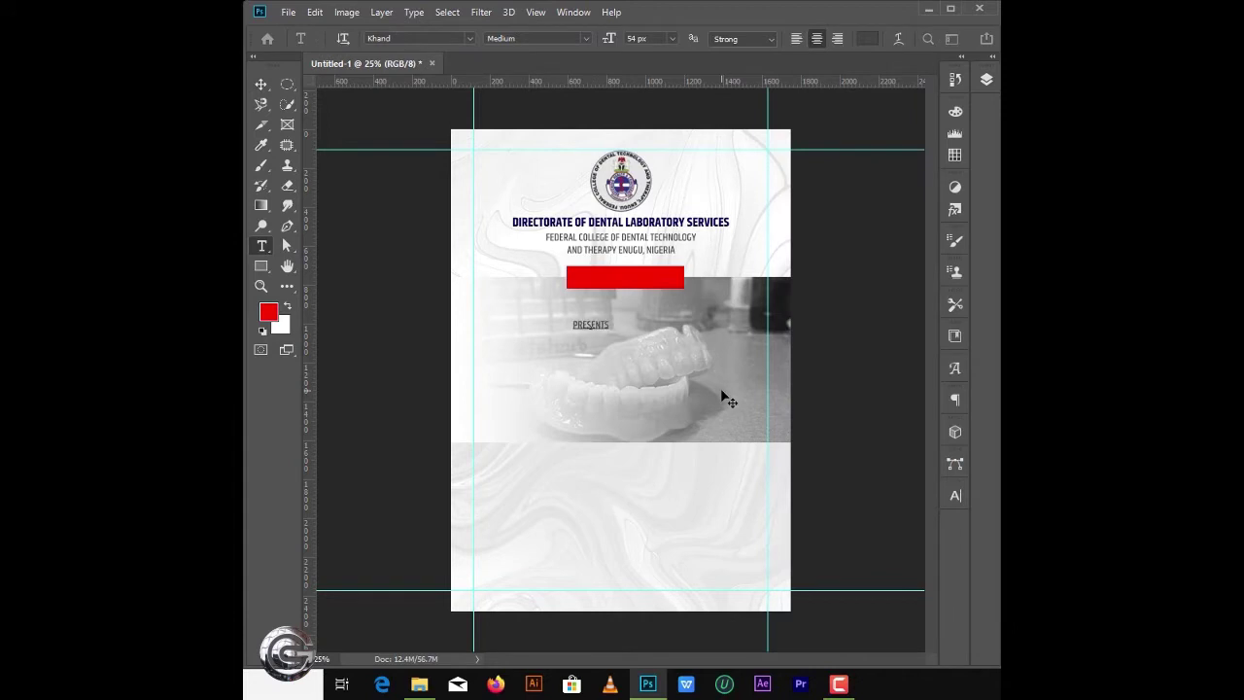
key("v")
left_click(603, 325)
left_click_drag(610, 331, 647, 286)
Step: Set the PRESENTS text colour to white (ffffff)
left_click(986, 78)
double_click(821, 190)
left_click(867, 37)
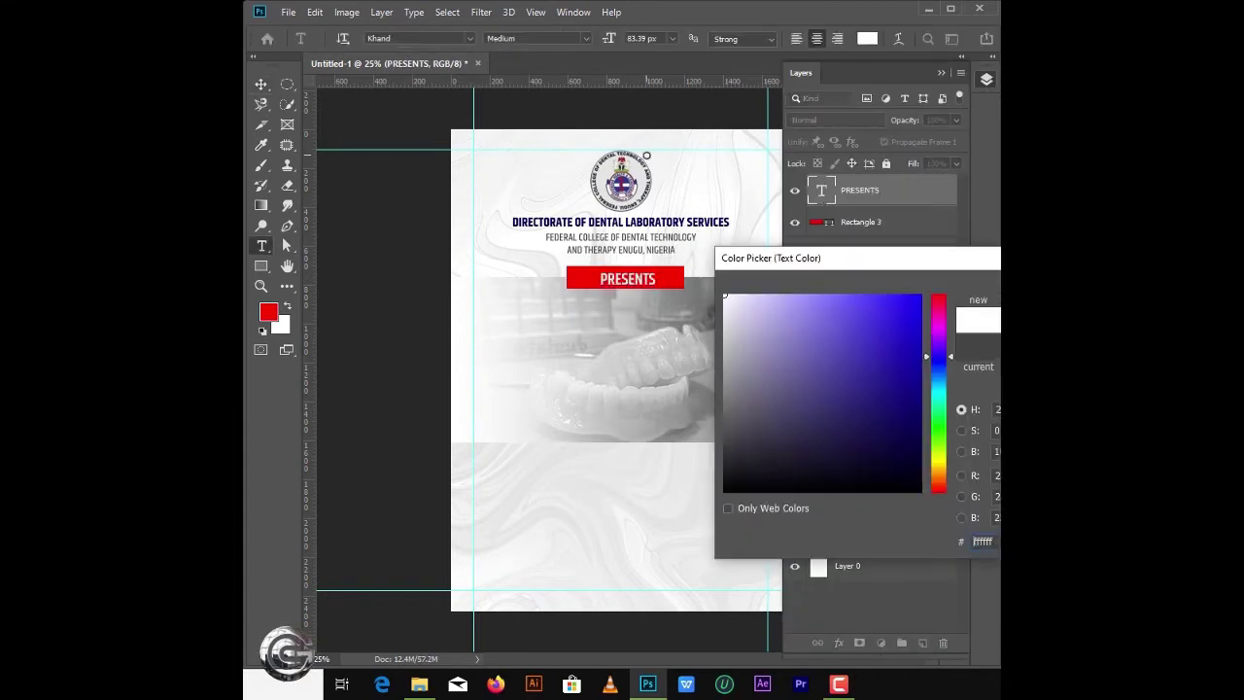
type("ffffff")
key("Return")
Step: Set the PRESENTS text to Raleway ExtraBold at 55.39 px with 320 tracking
left_click(431, 38)
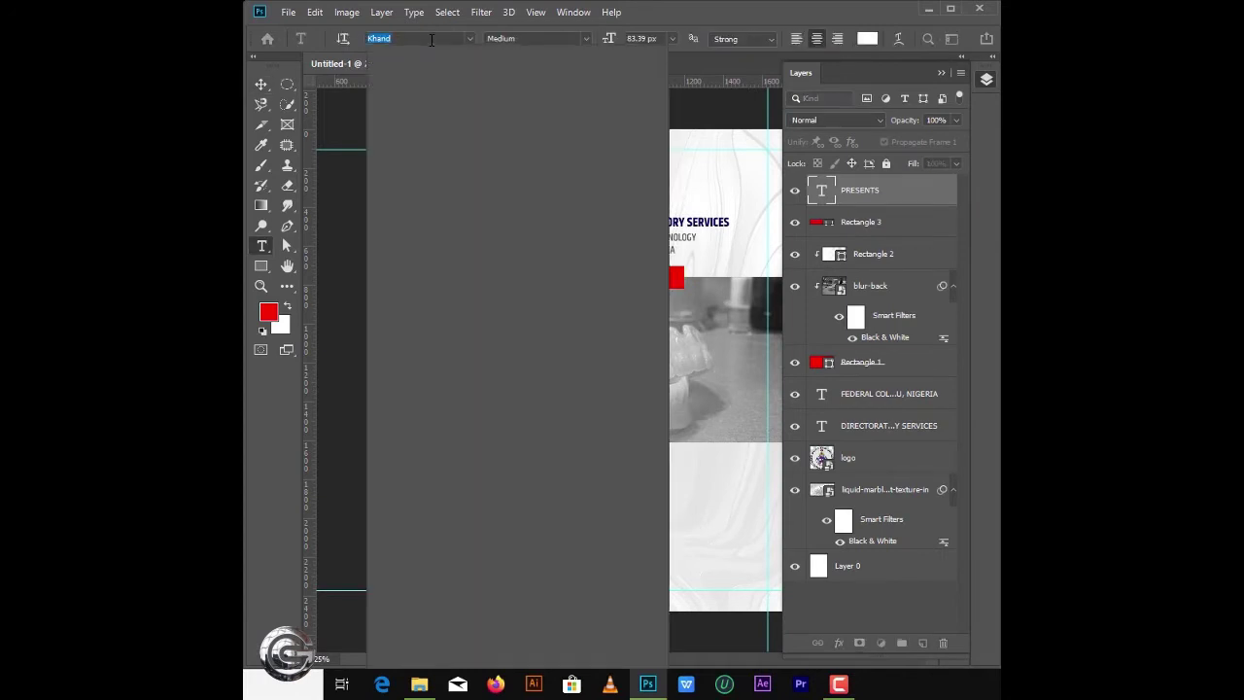
type("raleway")
left_click(437, 286)
left_click(955, 495)
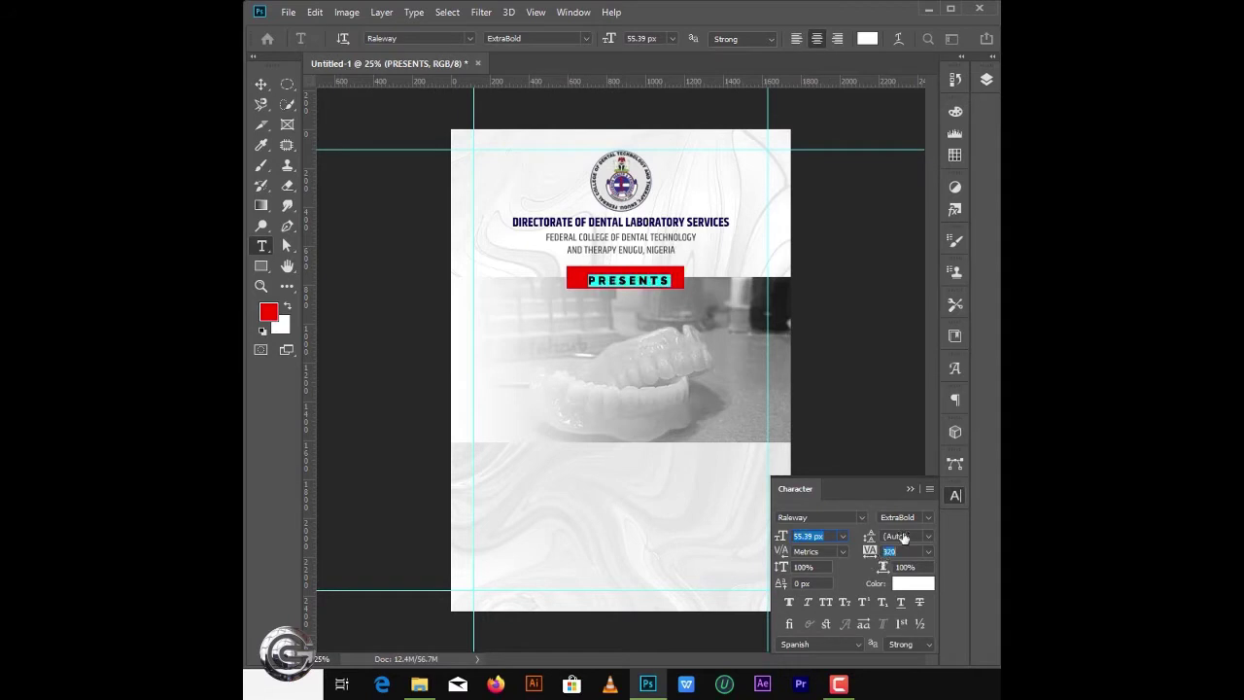
left_click(955, 495)
key("ctrl+Return")
Step: Centre the PRESENTS text horizontally and vertically on the small red rectangle
key("v")
left_click(986, 79)
left_click(861, 222, "ctrl")
left_click(780, 38)
left_click(828, 180)
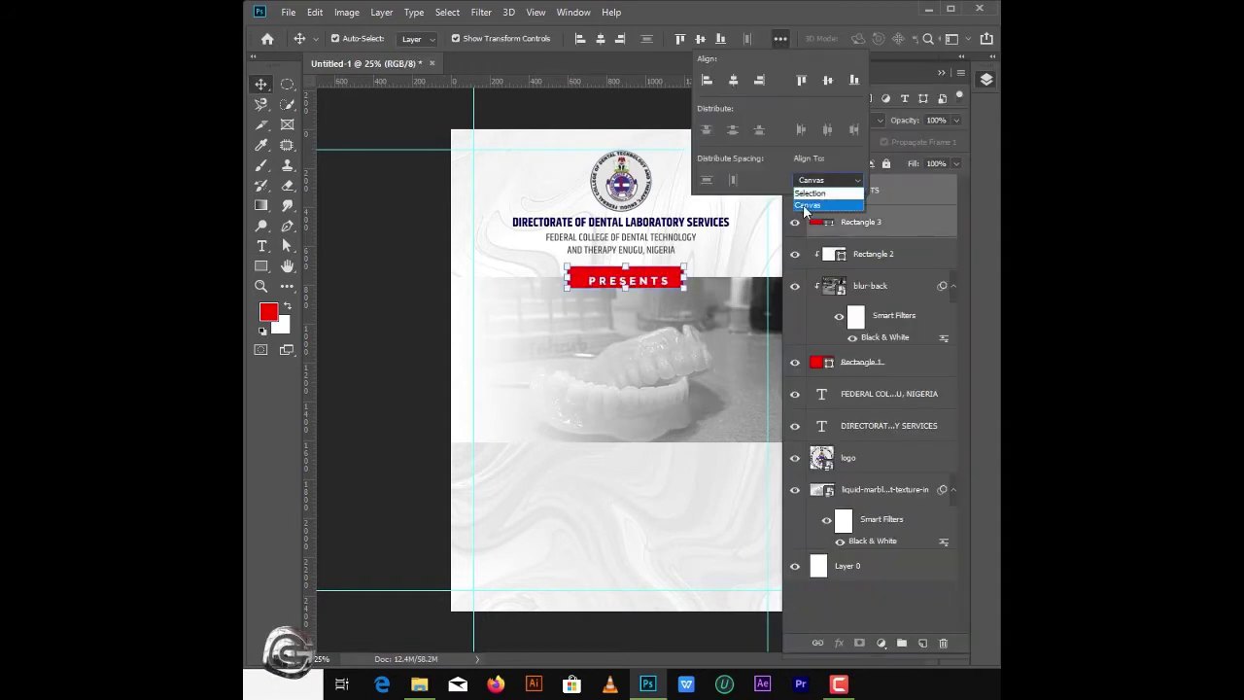
left_click(734, 80)
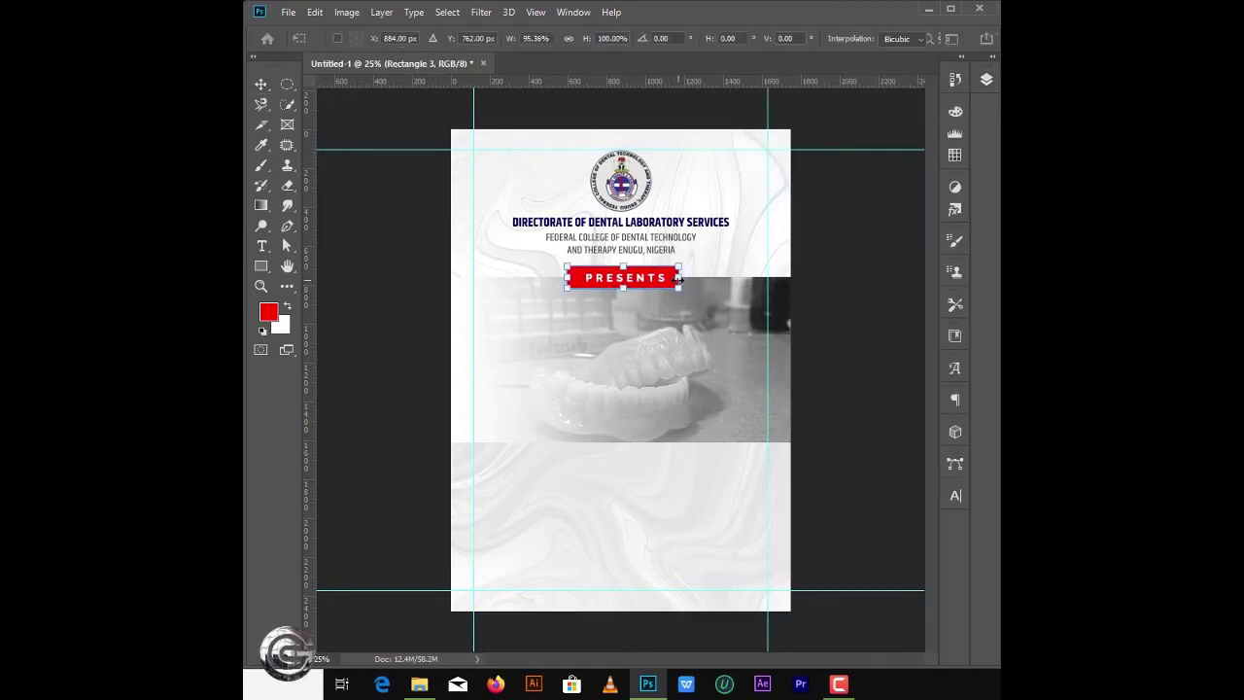
Step: Taper the small red rectangle into a banner by moving its bottom corners slightly inward
key("a")
left_click_drag(571, 289, 573, 291)
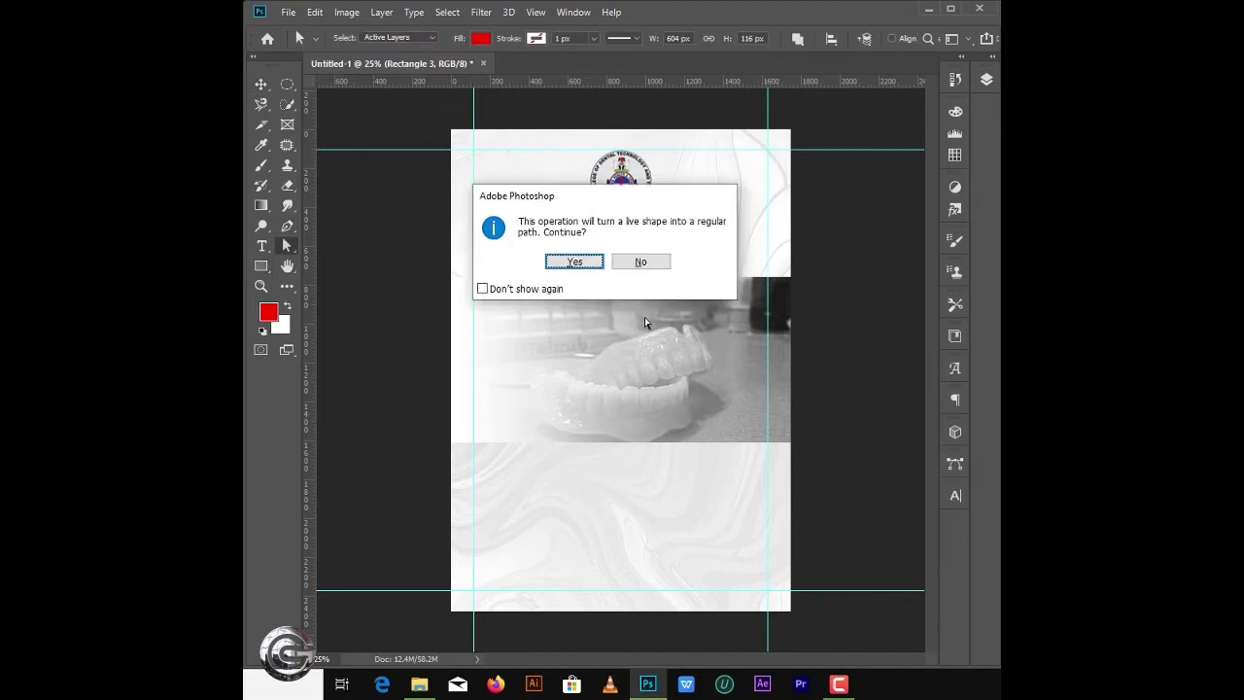
key("Return")
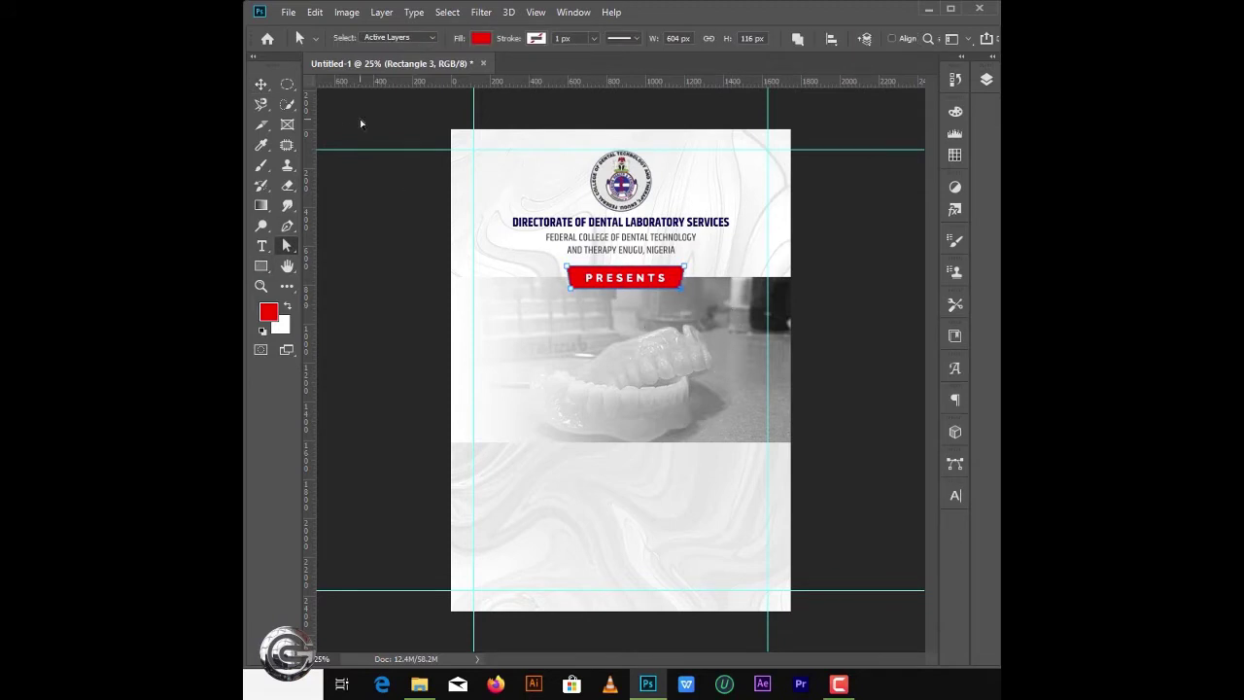
Step: Draw a rectangle about 607 by 187 px over the PRESENTS banner and fill it with dark red
key("u")
scroll(639, 287, "up", 5)
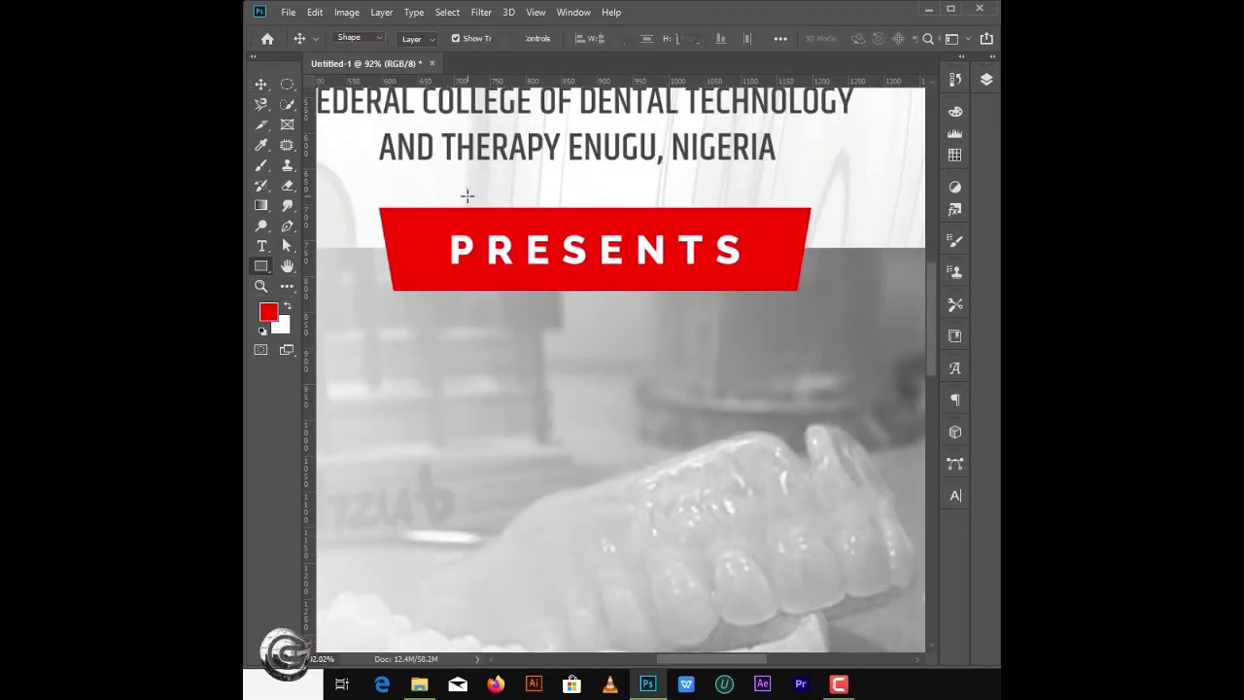
left_click_drag(378, 207, 812, 340)
left_click(419, 38)
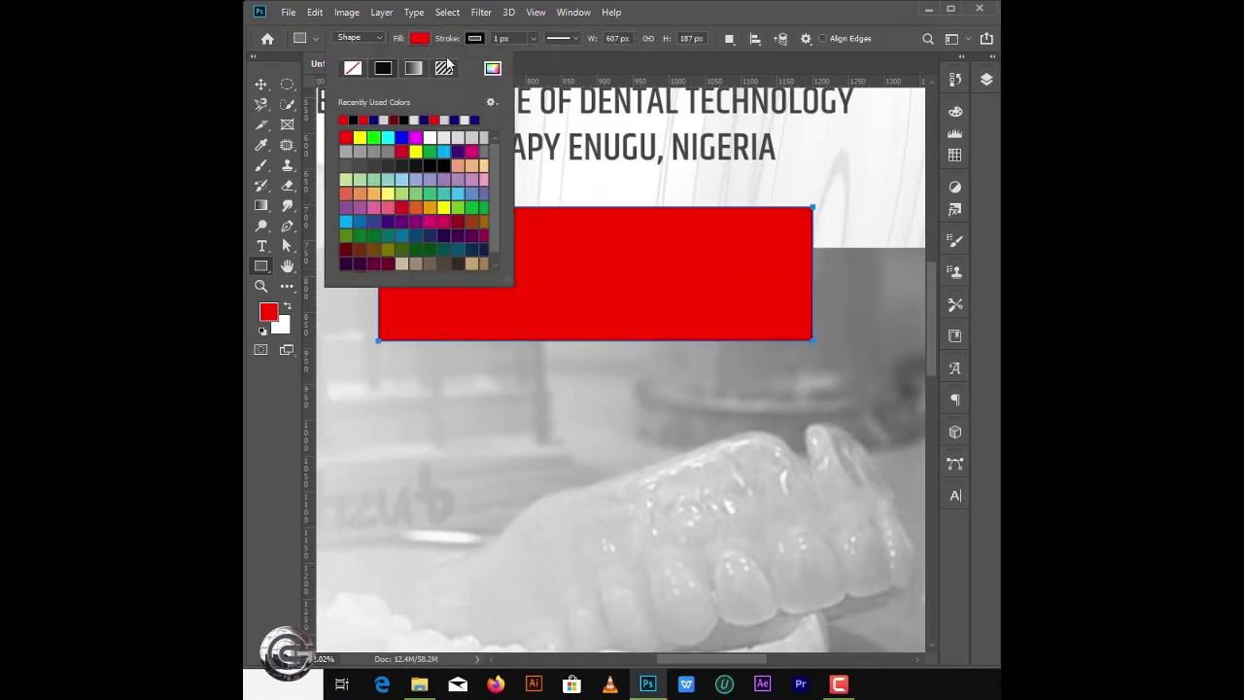
left_click(492, 68)
key("Return")
Step: Move the dark red rectangle's layer beneath the image band's base rectangle
key("v")
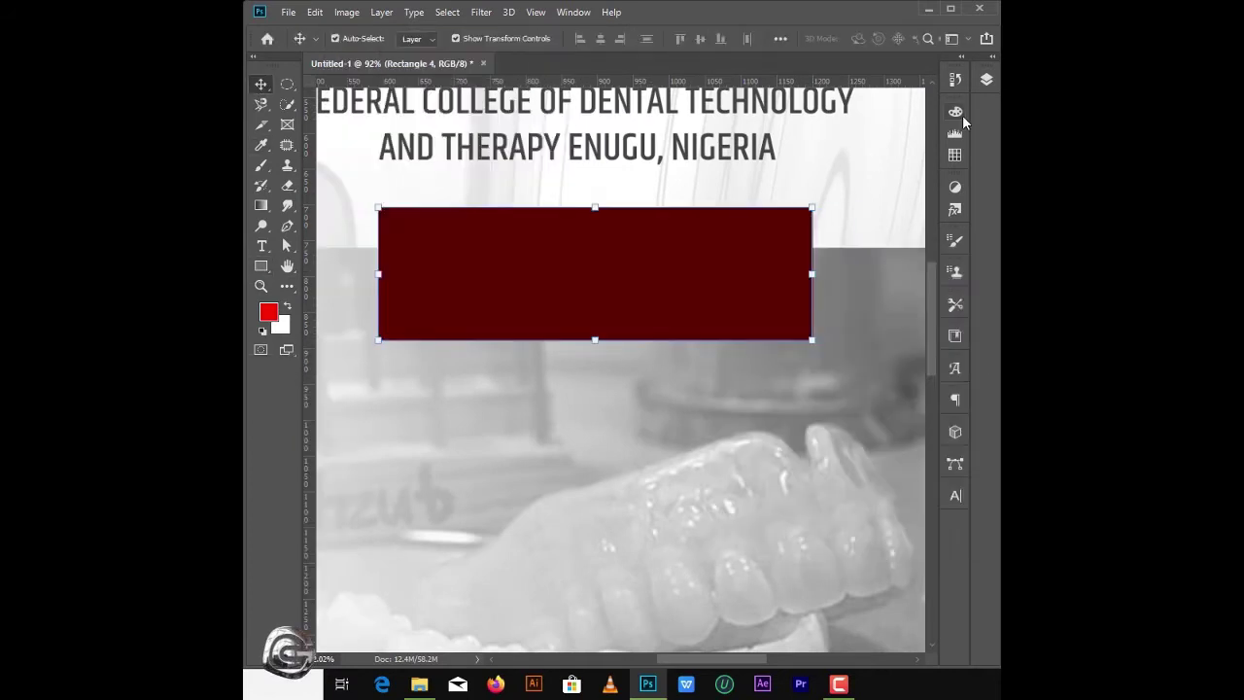
left_click(986, 79)
left_click_drag(860, 194, 860, 408)
Step: Flare the dark red rectangle's bottom corners outward to form folds behind the PRESENTS banner
key("a")
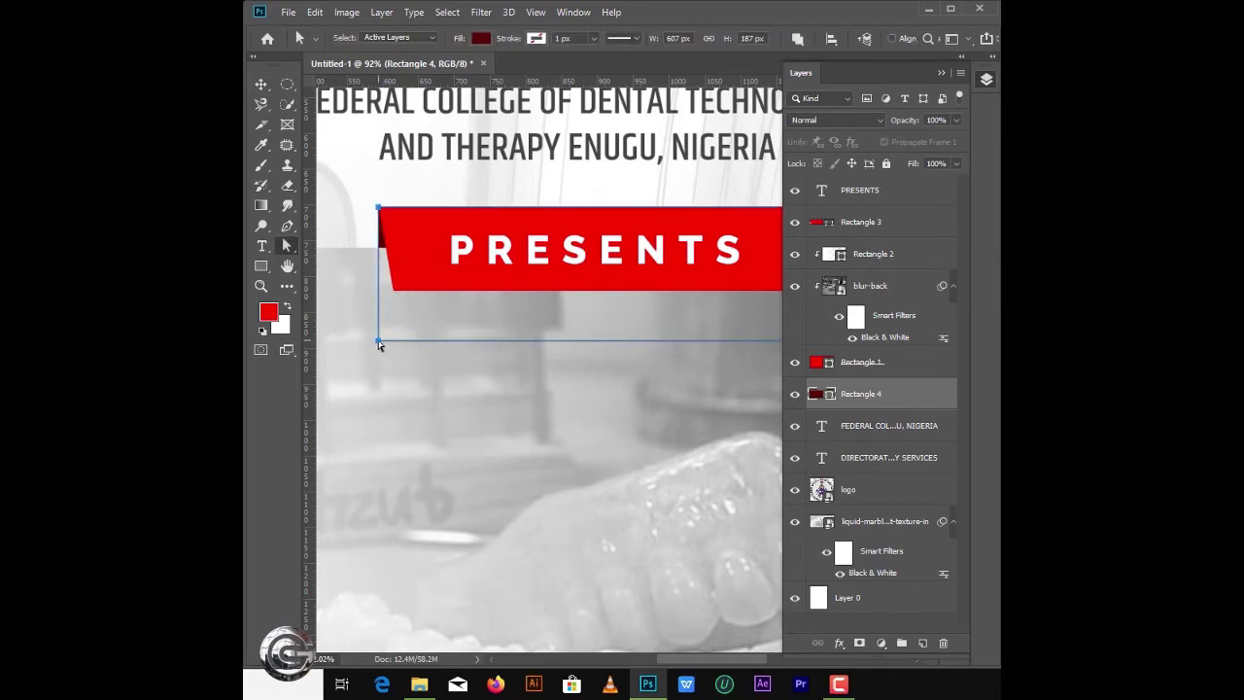
left_click(940, 74)
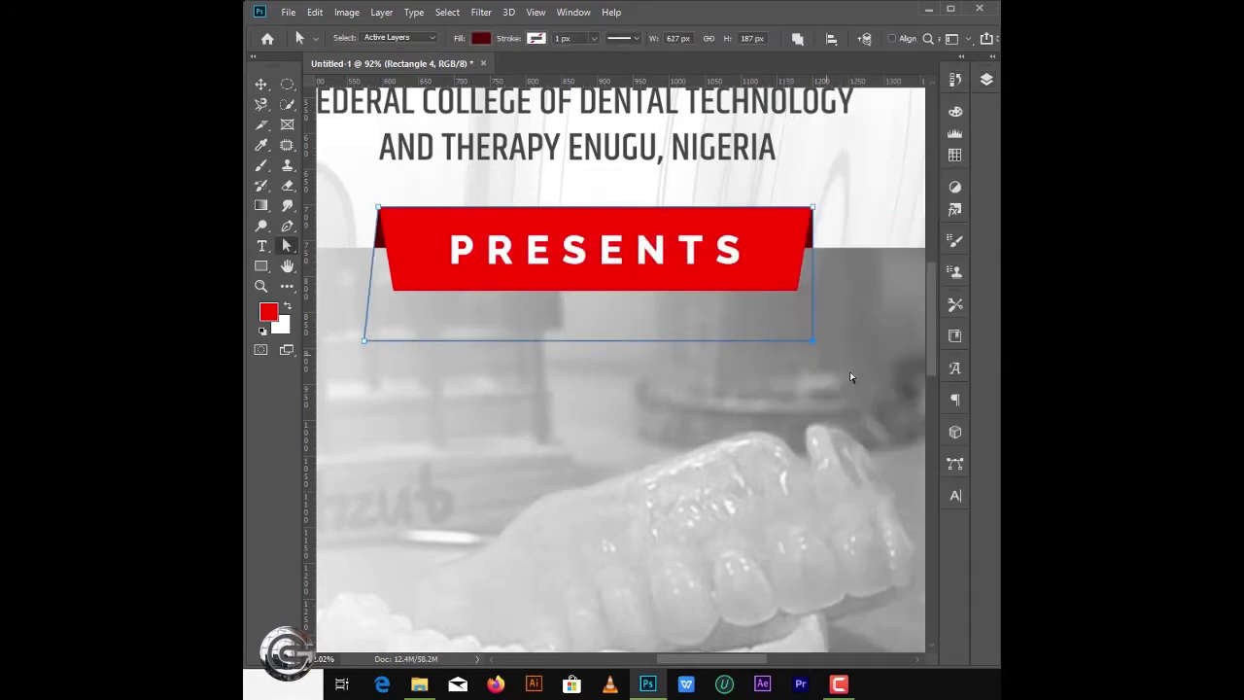
key("v")
Step: Nudge the PRESENTS text and its red banner slightly down together
left_click(986, 81)
left_click(860, 189)
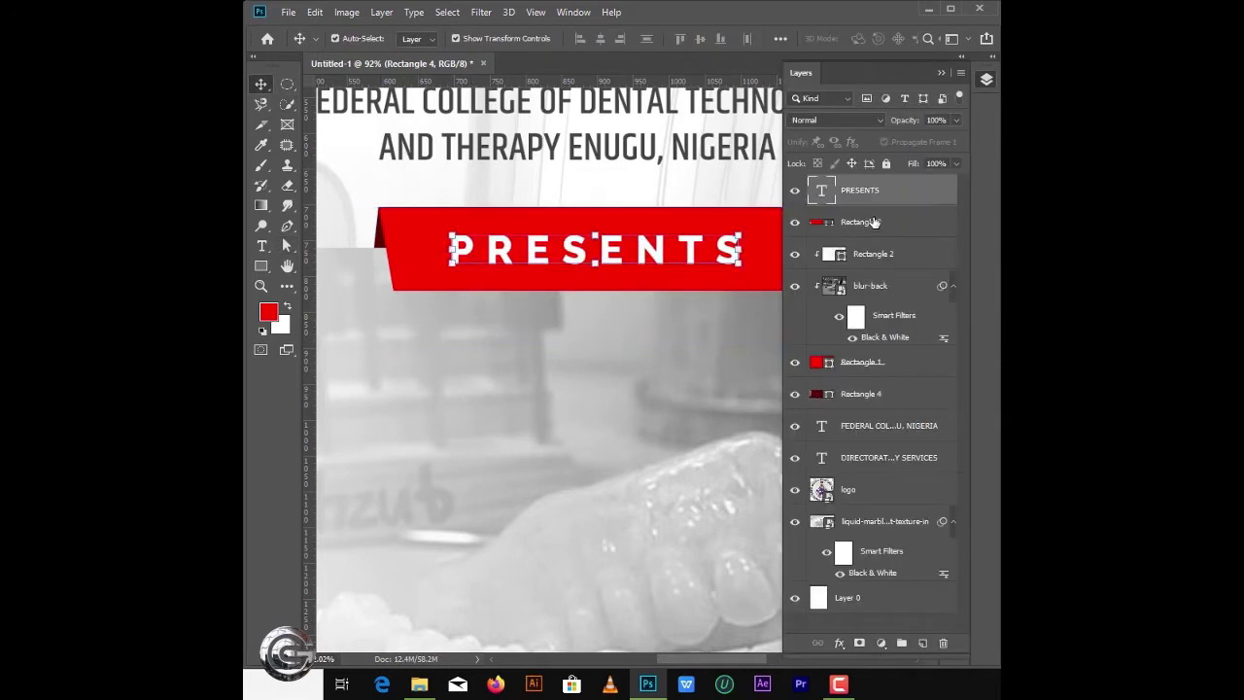
left_click(860, 221, "shift")
key("Down")
key("Down")
key("Down")
key("Down")
key("Down")
key("Down")
key("Down")
key("Down")
Step: Change the fill of the folded backing shape to a lighter dark red
left_click(859, 394)
double_click(816, 394)
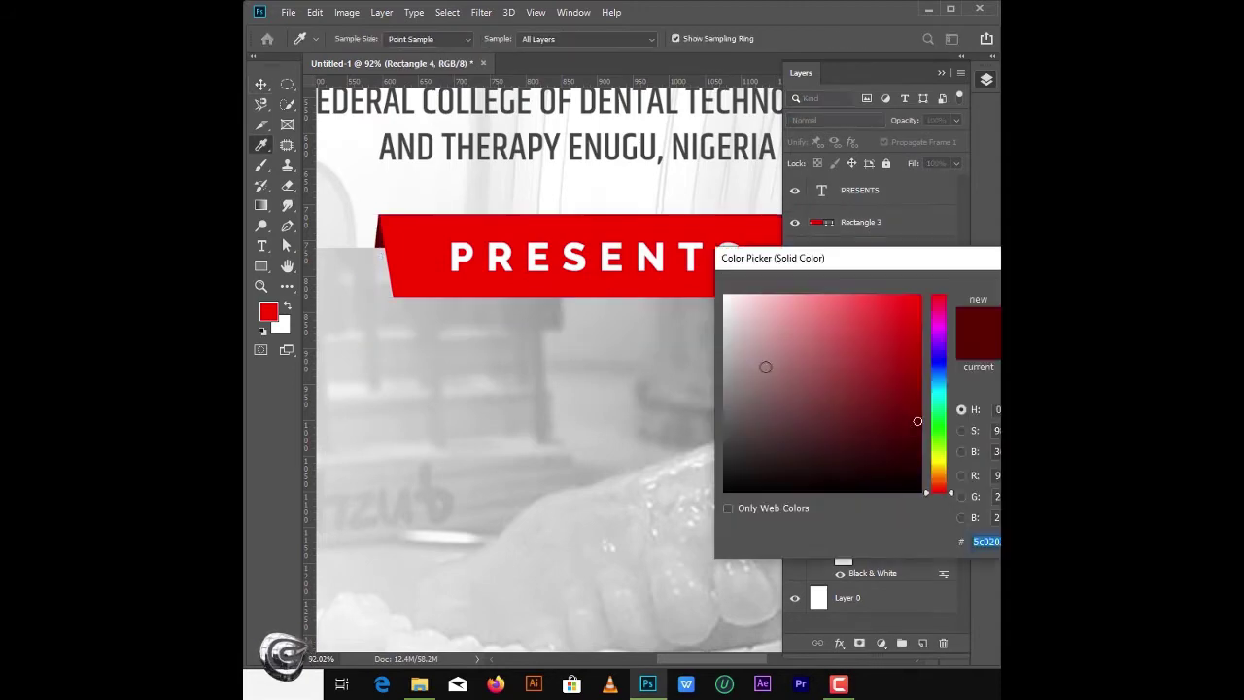
key("Return")
Step: Nudge the dark red backing shape and narrow it to about 645 px so its top corners meet the banner's
scroll(541, 269, "up", 5)
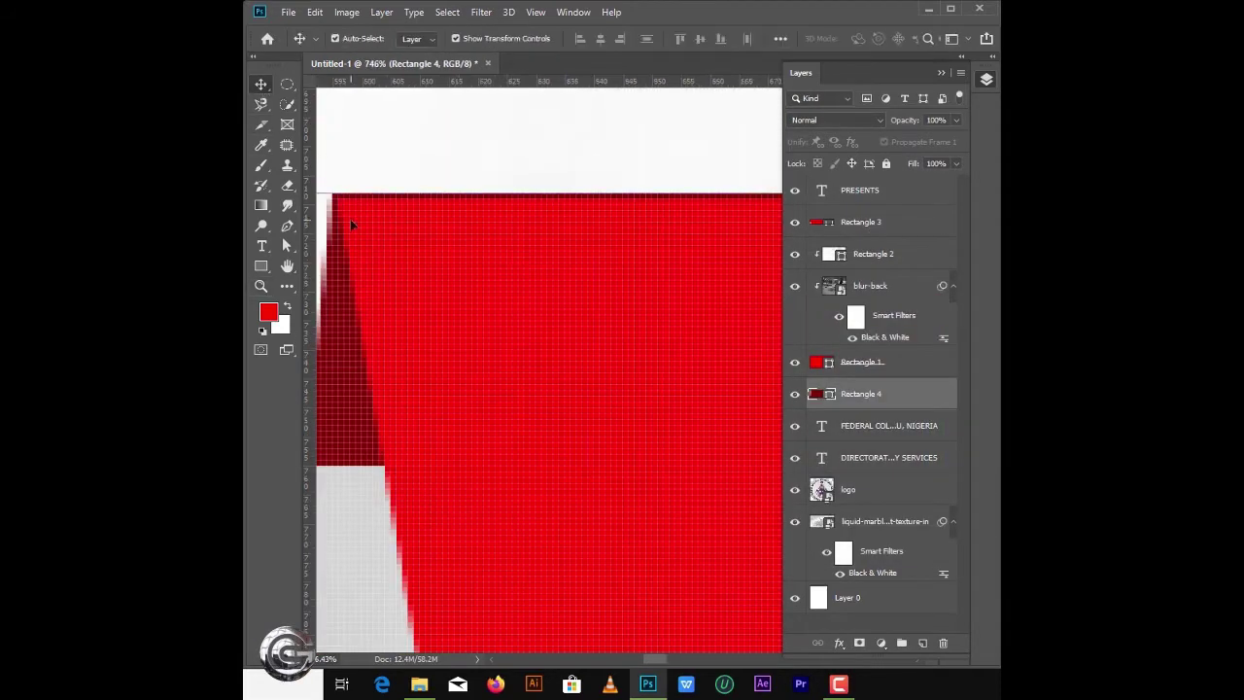
key("Right")
key("Down")
scroll(659, 505, "down", 3)
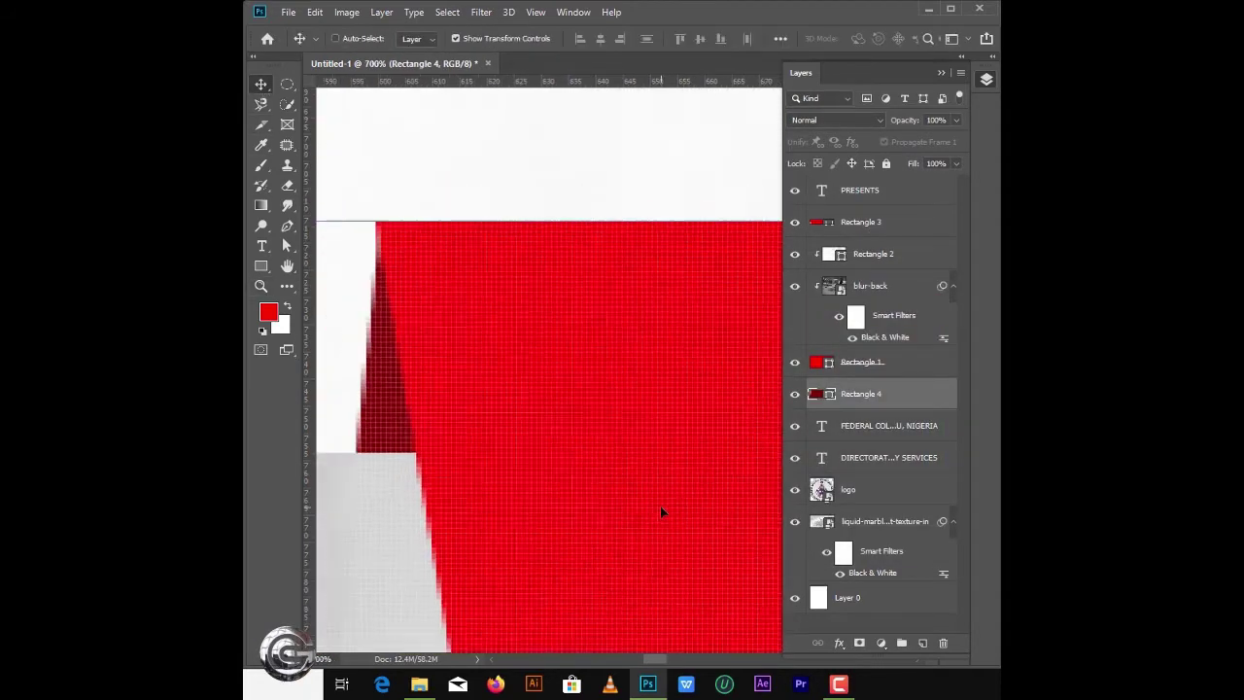
left_click(660, 506)
left_click_drag(658, 658, 762, 658)
left_click(860, 393)
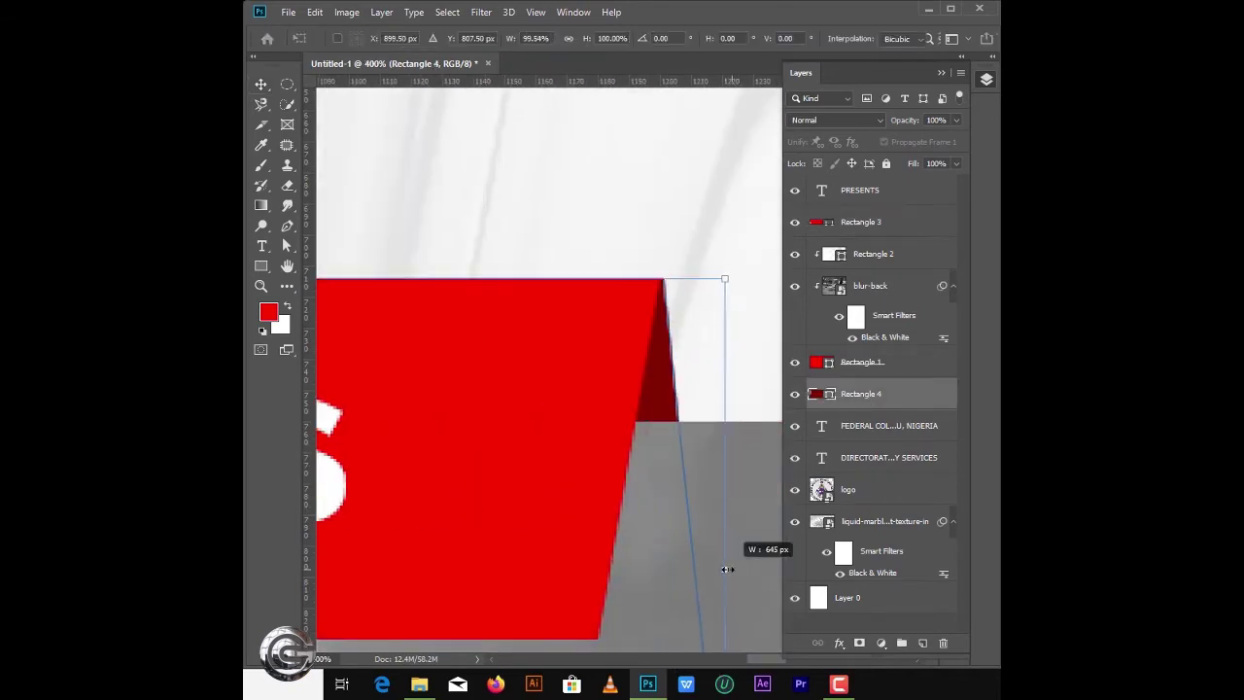
scroll(753, 267, "down", 8)
Step: Apply an Inner Shadow layer style to the red PRESENTS banner
left_click(829, 362)
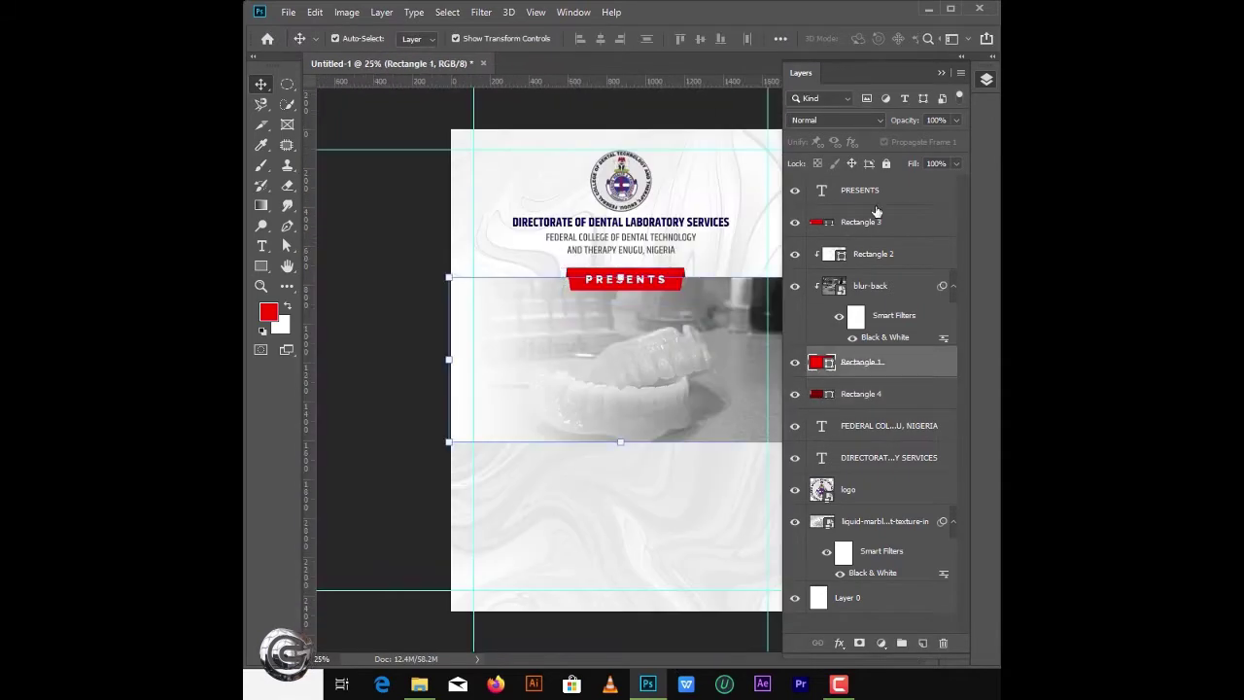
right_click(880, 362)
left_click(930, 34)
left_click(680, 410)
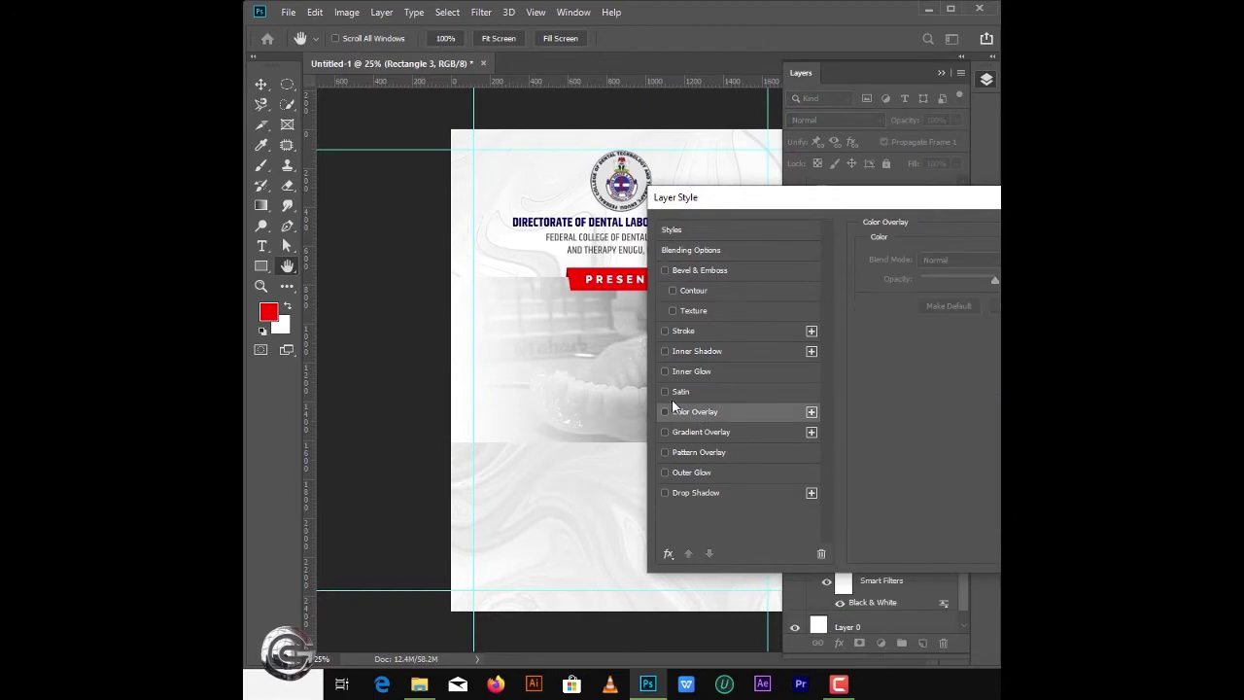
left_click(707, 352)
left_click_drag(719, 197, 824, 187)
key("Return")
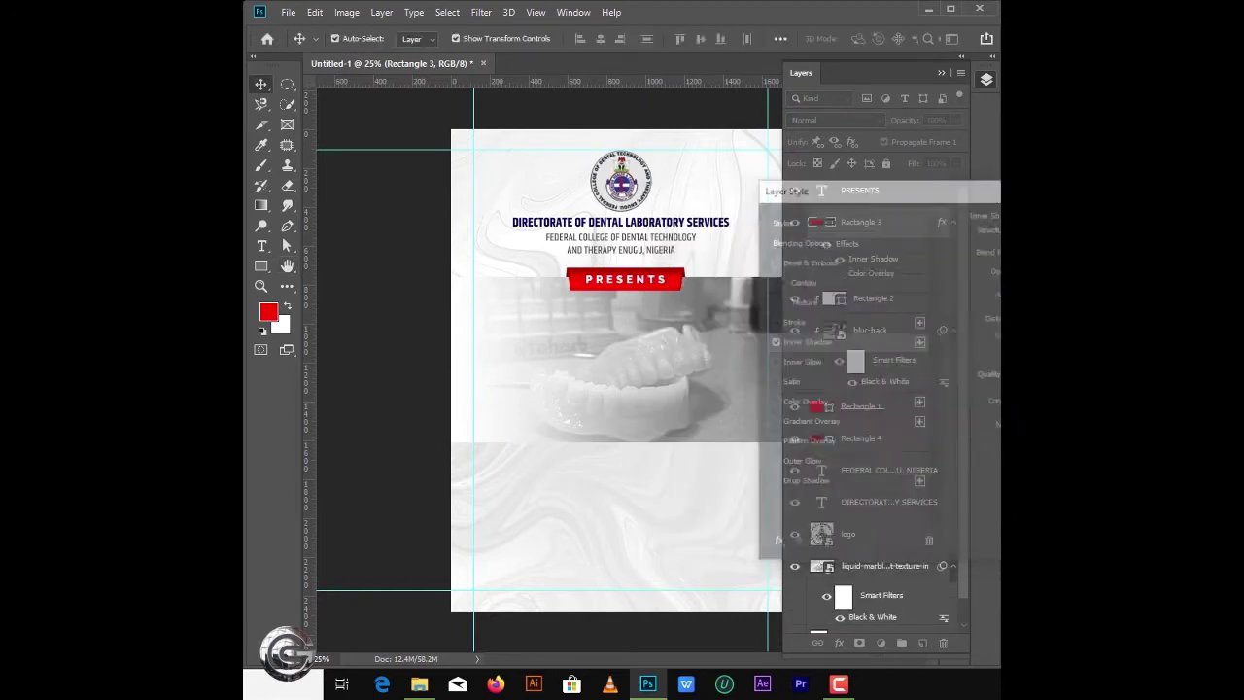
Step: Set the PRESENTS text to Raleway Bold at 47.39 px
double_click(821, 190)
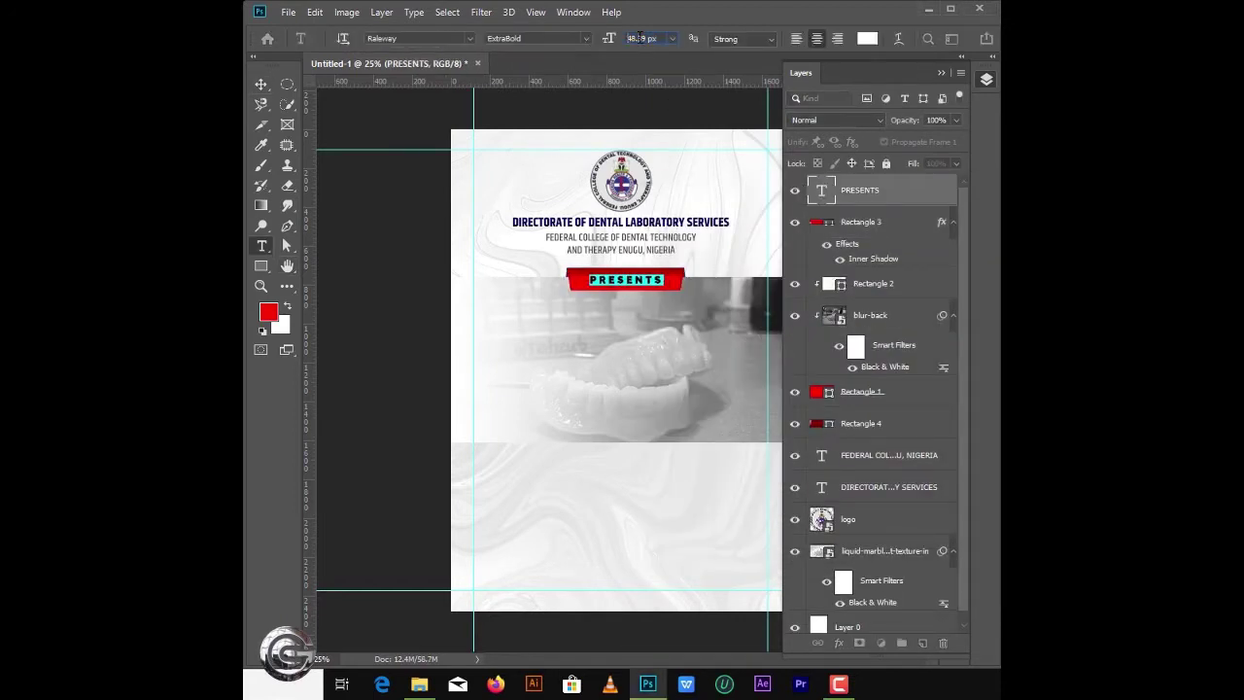
left_click(261, 86)
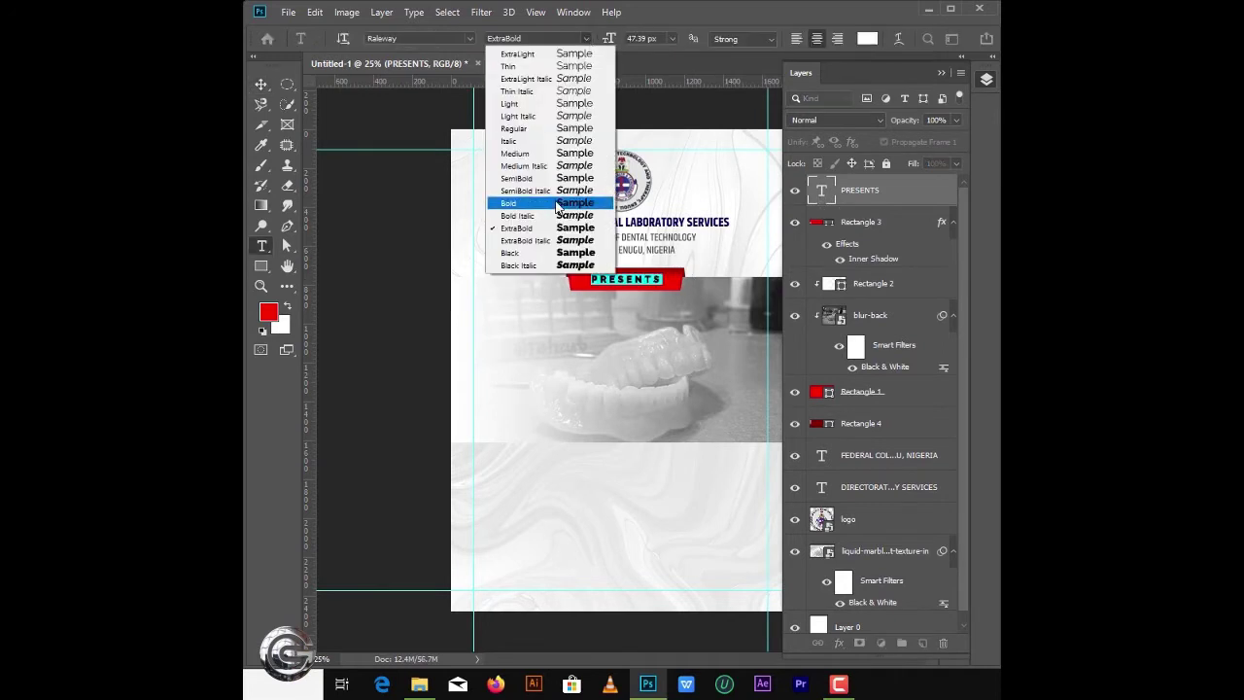
left_click(961, 72)
Step: Add the three-line heading "Flexible Denture Fabriactiona" over the denture image at 97.69 px
key("t")
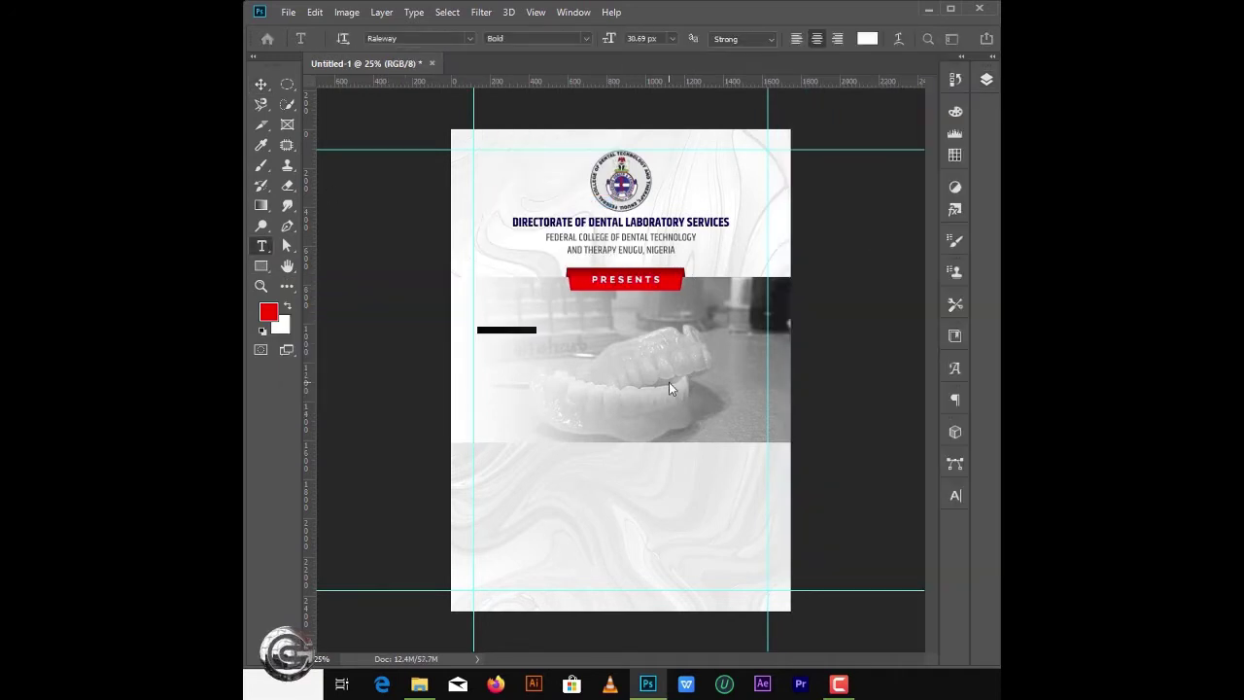
key("BackSpace")
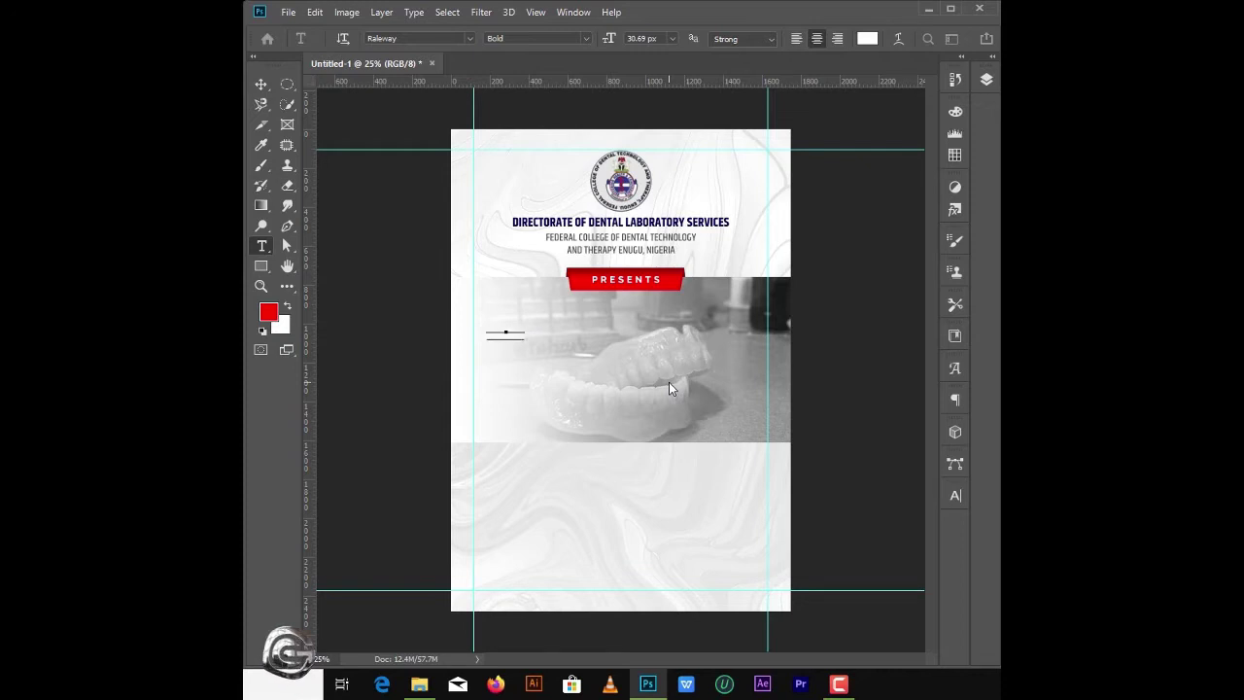
key("ctrl+a")
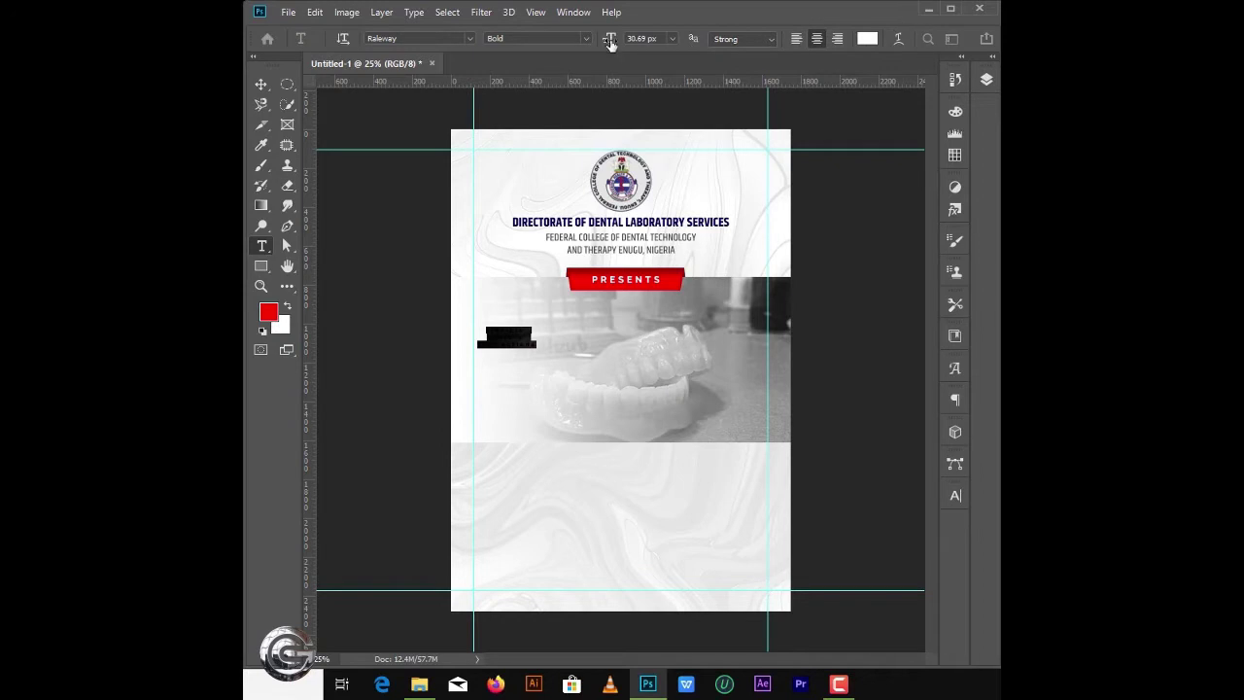
left_click_drag(609, 43, 661, 43)
type("Flexible Denture Fabriactiona")
Step: Set the three-line heading's tracking to 0 and its font to Hanson Bold
key("ctrl+a")
left_click(955, 496)
left_click(927, 551)
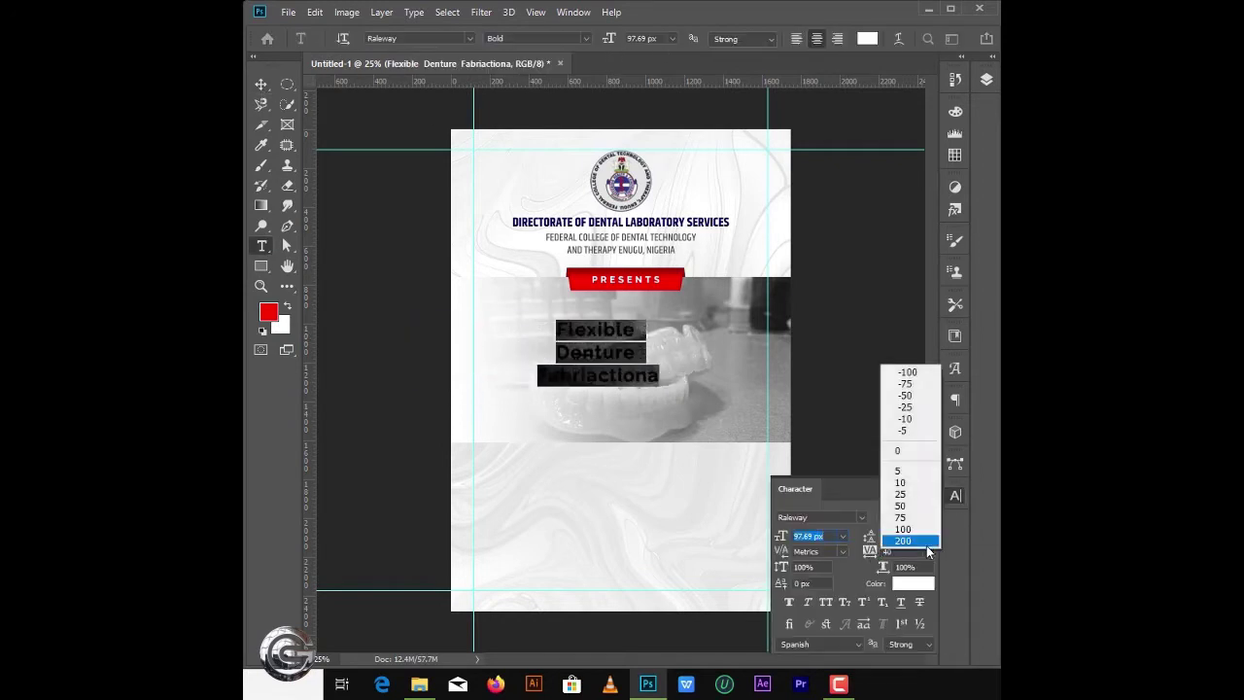
left_click(897, 450)
left_click(861, 517)
left_click(832, 276)
left_click(843, 535)
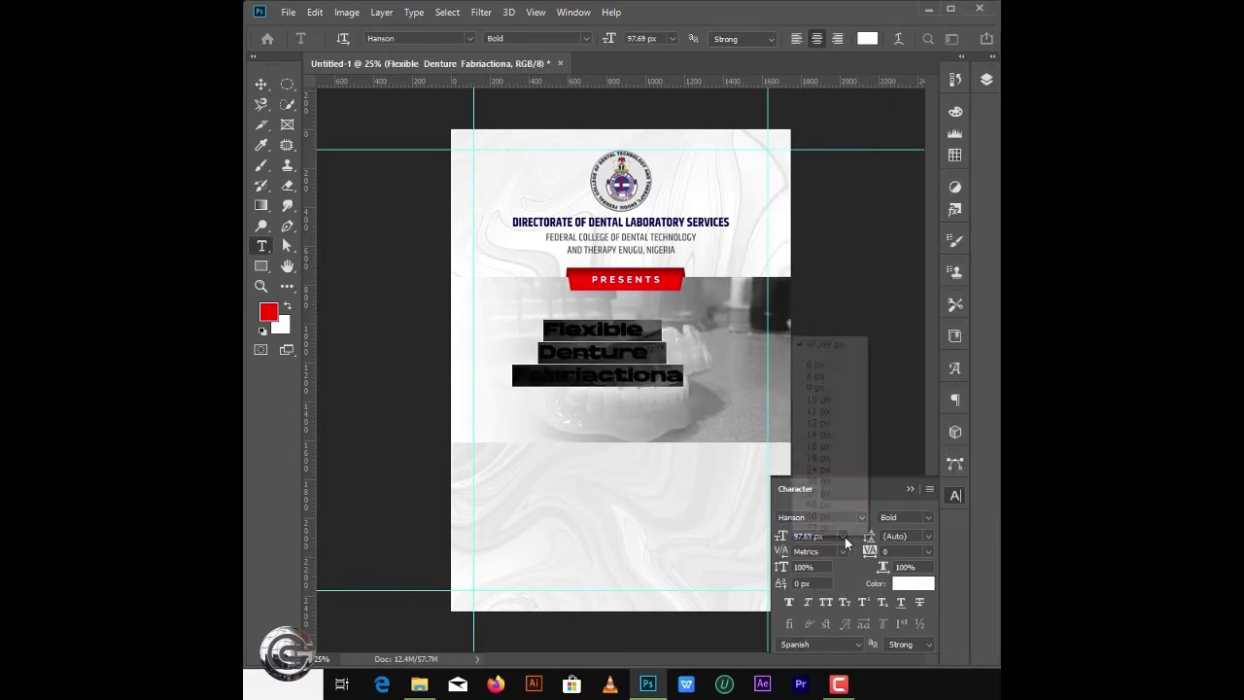
left_click(469, 38)
Step: Left-align the heading, enlarge it and place it on the image band just inside the flyer's left guide
left_click(795, 39)
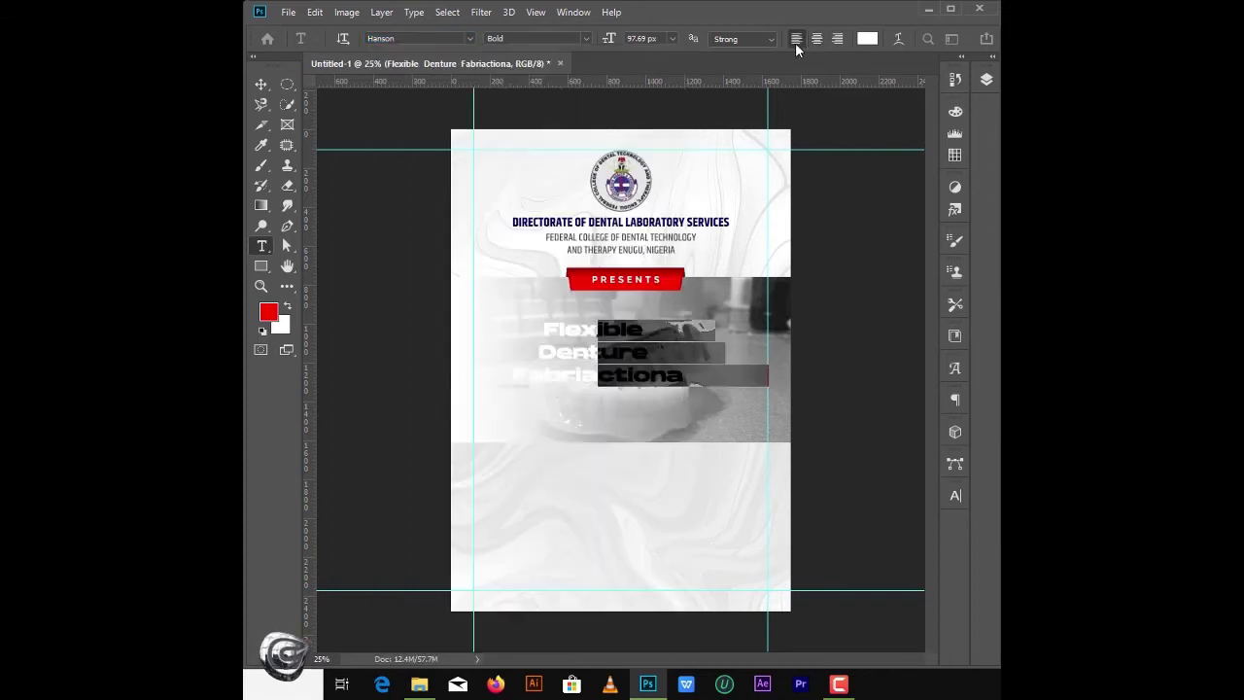
key("ctrl+Return")
key("v")
key("ctrl+t")
left_click_drag(543, 372, 583, 375)
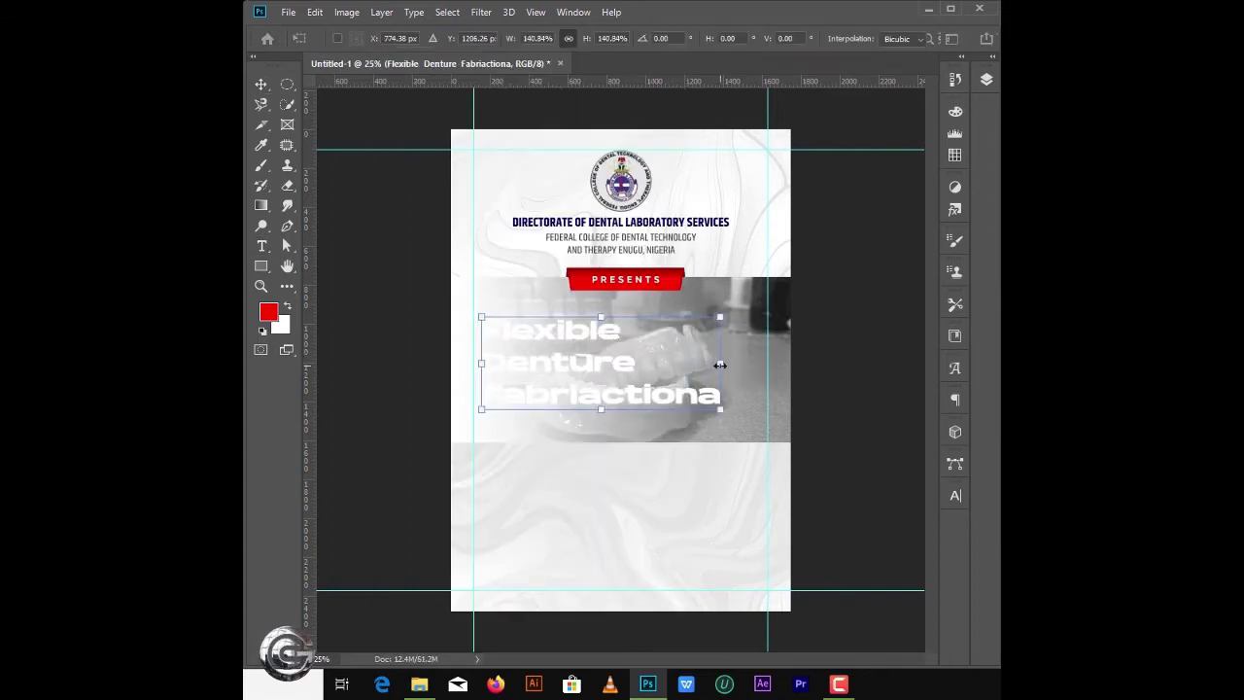
key("Escape")
Step: Delete the stray final "a" from the last line of the three-line heading
double_click(583, 361)
left_click(707, 392)
key("BackSpace")
key("ctrl+Return")
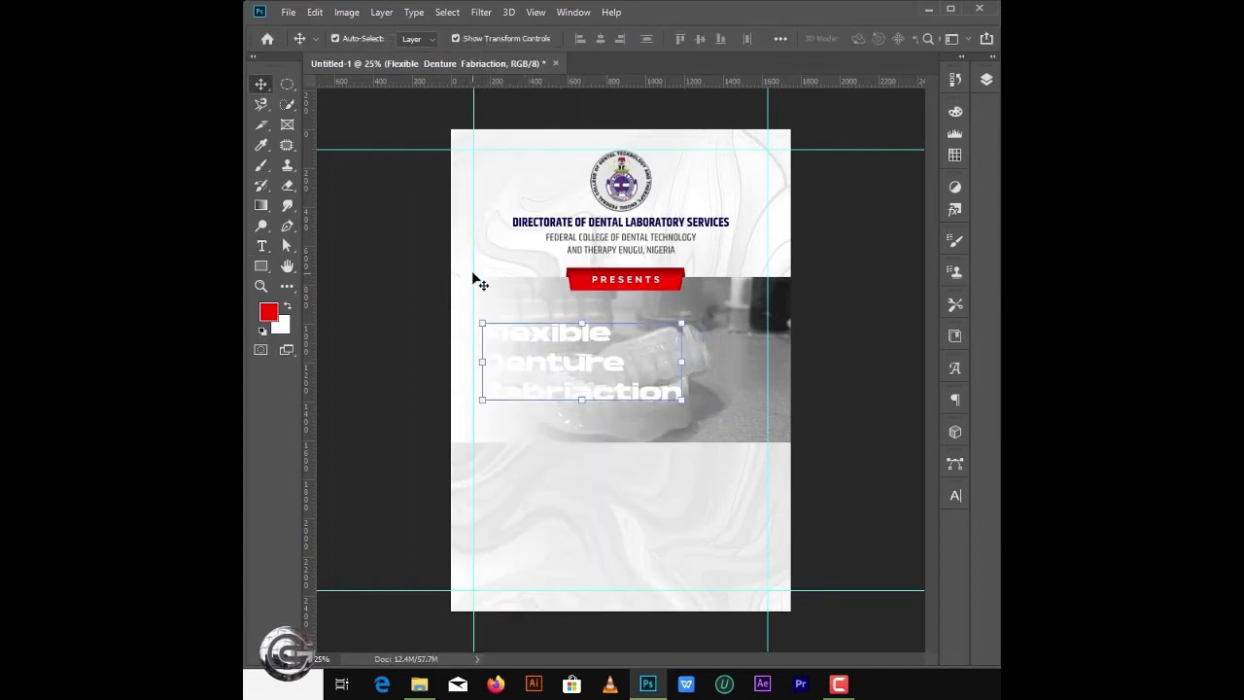
Step: Draw a rectangle over the word Flexible, running from the left guide to just past the word
key("u")
left_click_drag(616, 346, 616, 347)
Step: Copy the navy colour code from the DIRECTORATE OF DENTAL LABORATORY SERVICES text
key("t")
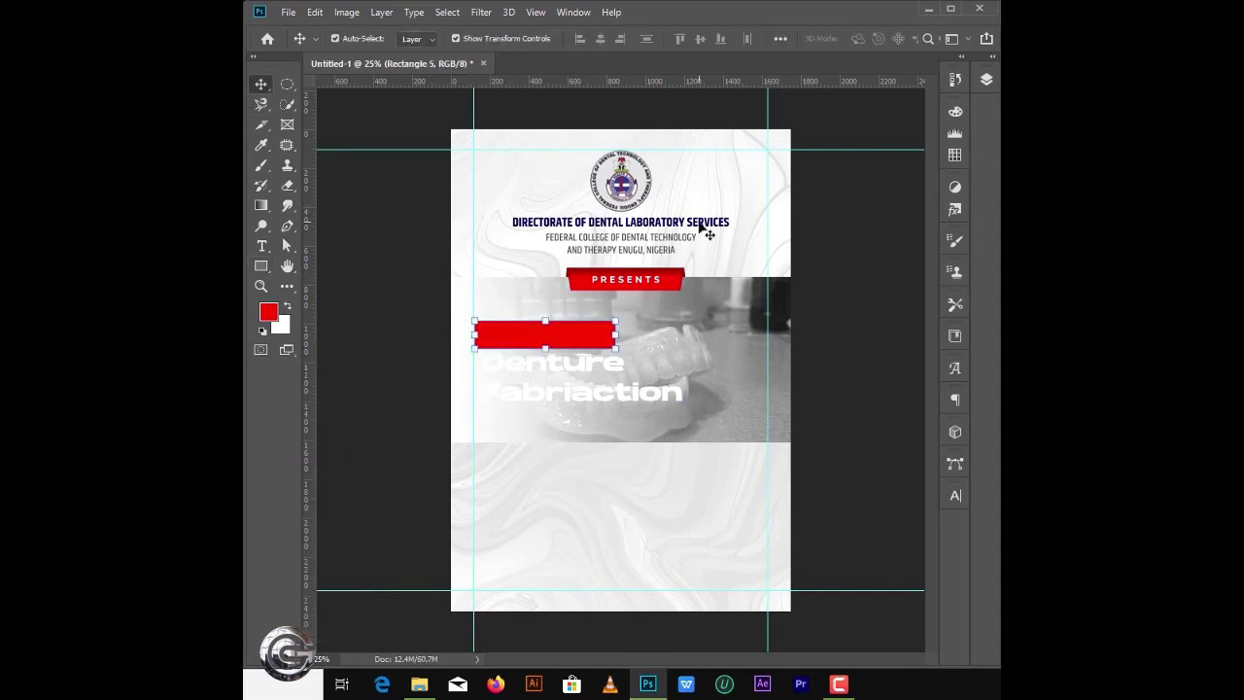
left_click(708, 221)
left_click(867, 38)
left_click_drag(973, 262, 832, 266)
right_click(847, 544)
left_click(870, 381)
left_click(933, 293)
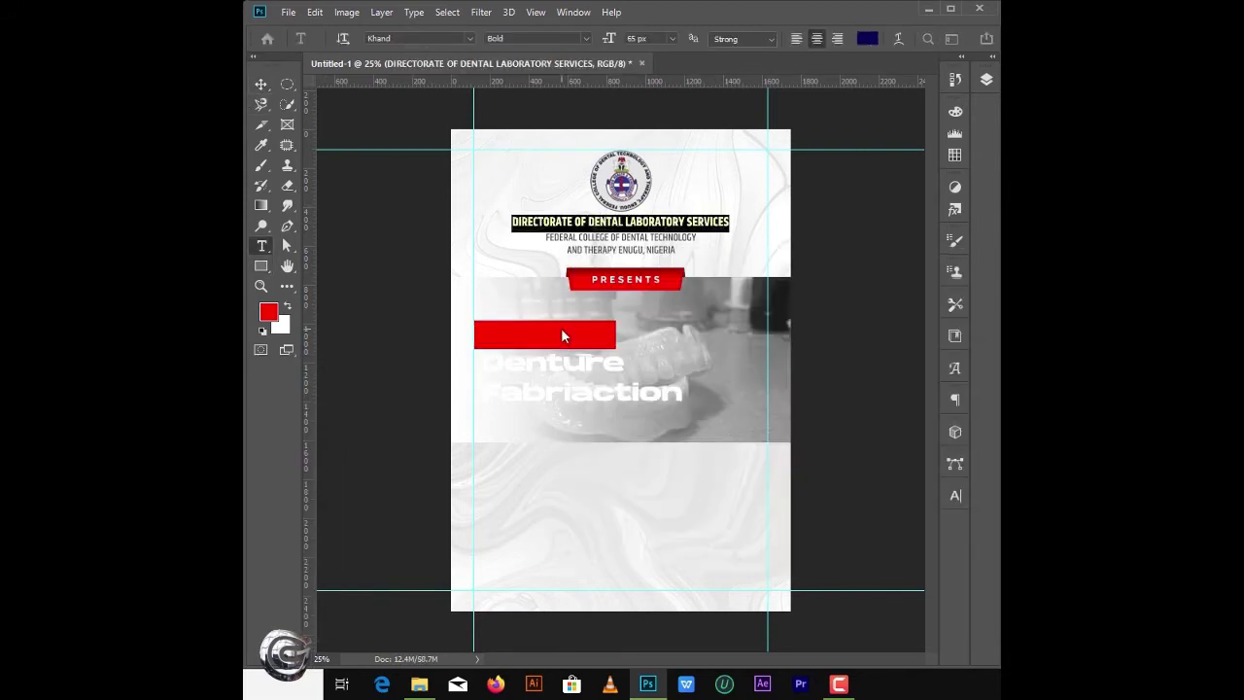
Step: Fill the new rectangle with navy 0a0157 and put its layer beneath the heading text
left_click(561, 327, "ctrl")
left_click(986, 80)
double_click(829, 192)
key("ctrl+v")
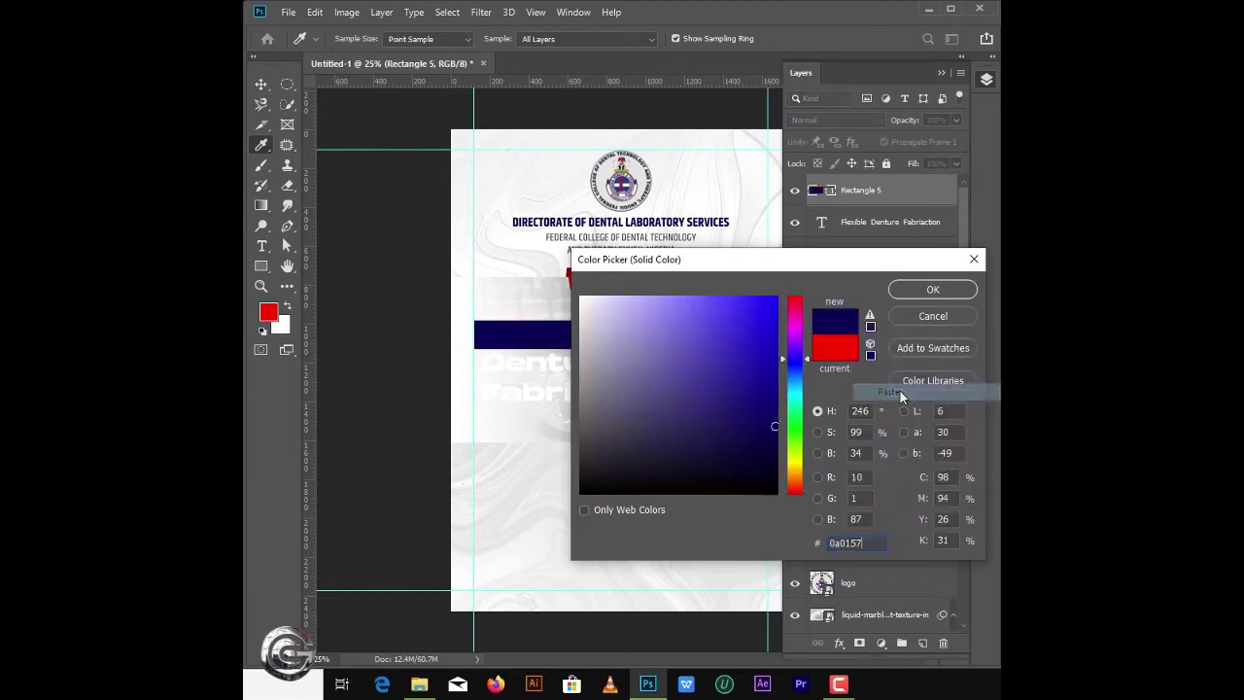
key("Return")
left_click_drag(875, 191, 879, 237)
Step: Narrow the navy rectangle slightly from its right edge so it fits evenly around Flexible
scroll(506, 332, "up", 5)
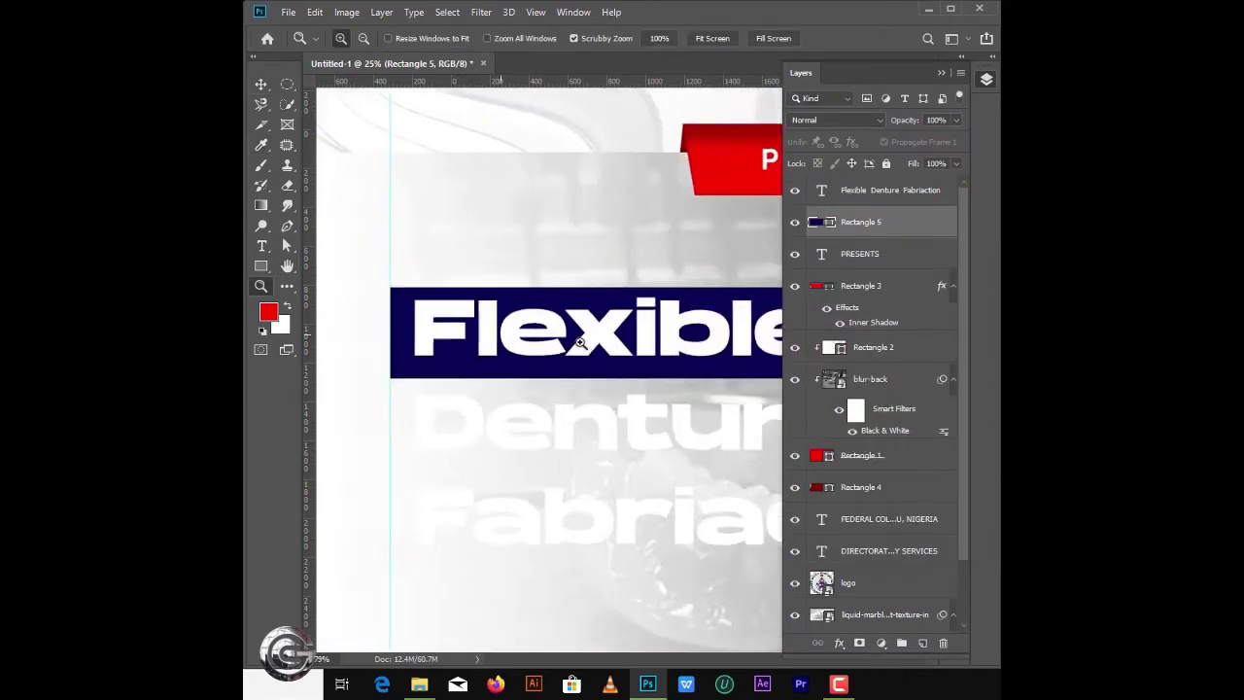
left_click(459, 335)
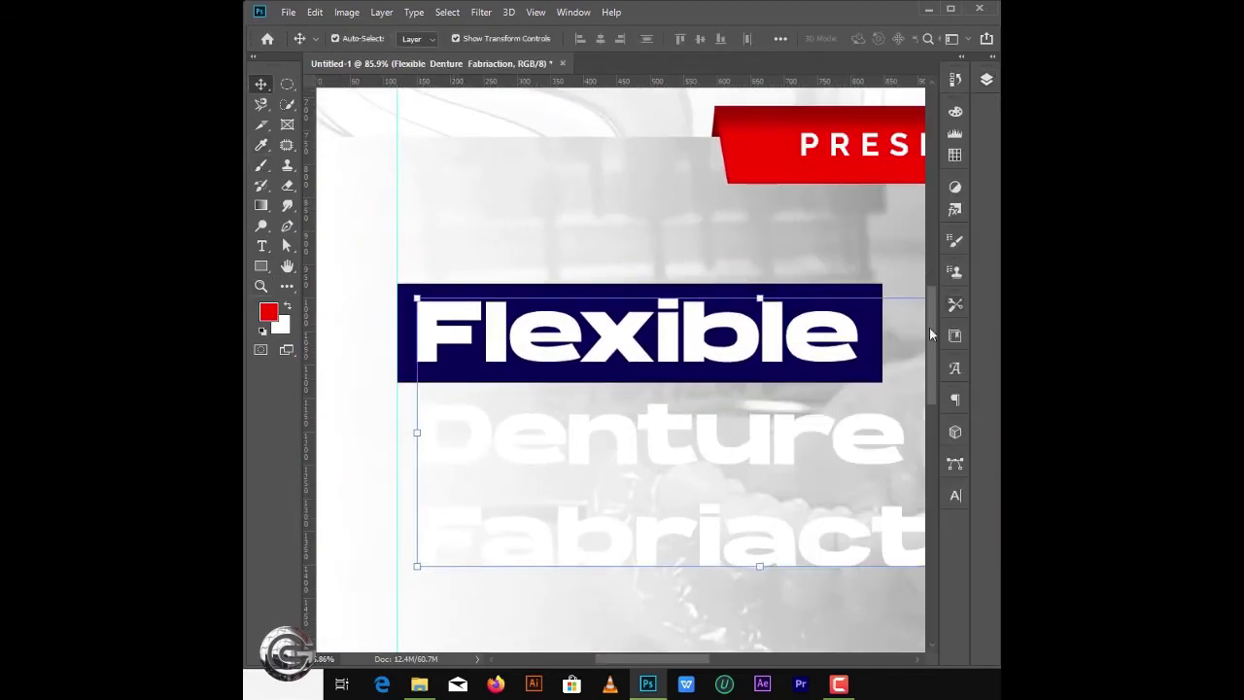
left_click(874, 340)
Step: Duplicate the navy rectangle, place the copy behind Denture and widen it to fit that word
key("ctrl+j")
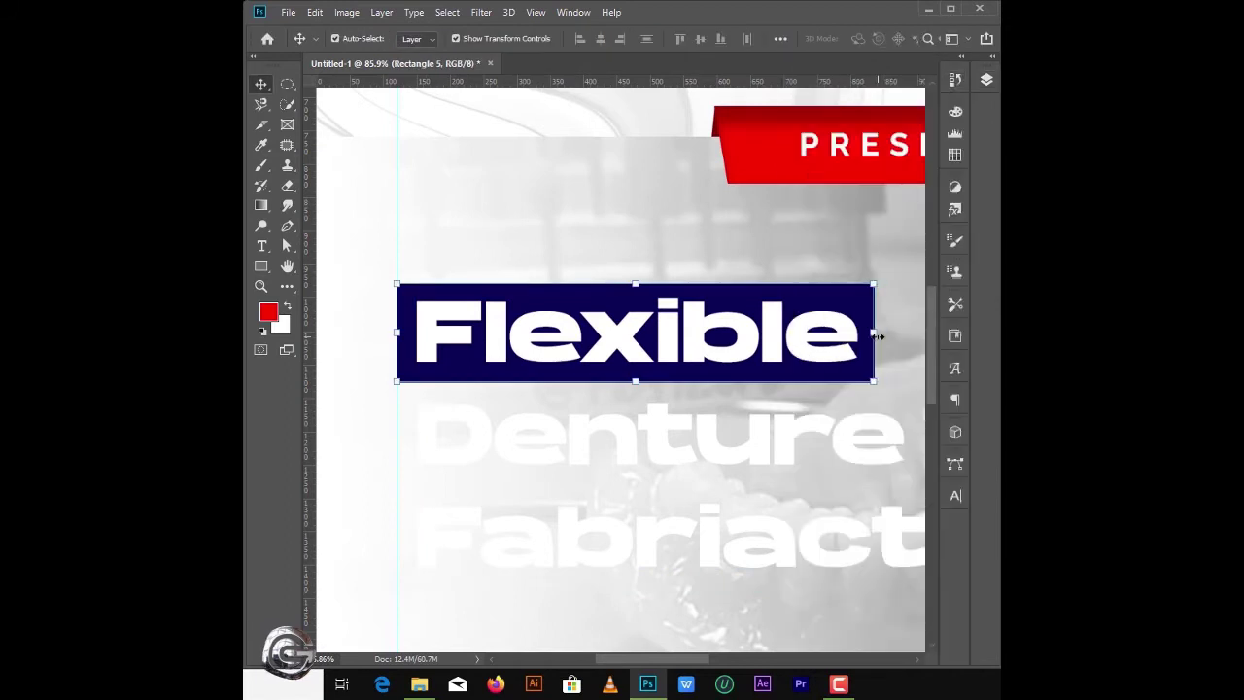
key("ctrl+minus")
key("ctrl+minus")
left_click_drag(758, 382, 798, 410)
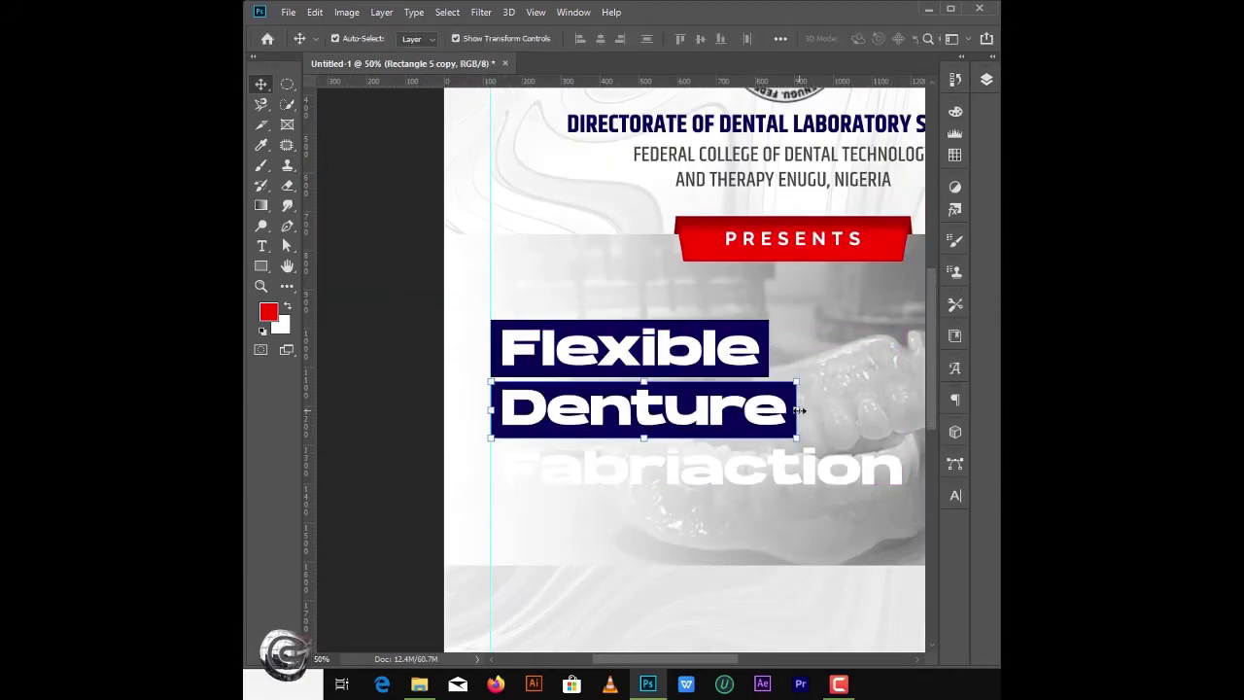
Step: Increase the line spacing of the three-line heading slightly
double_click(758, 408)
left_click(955, 494)
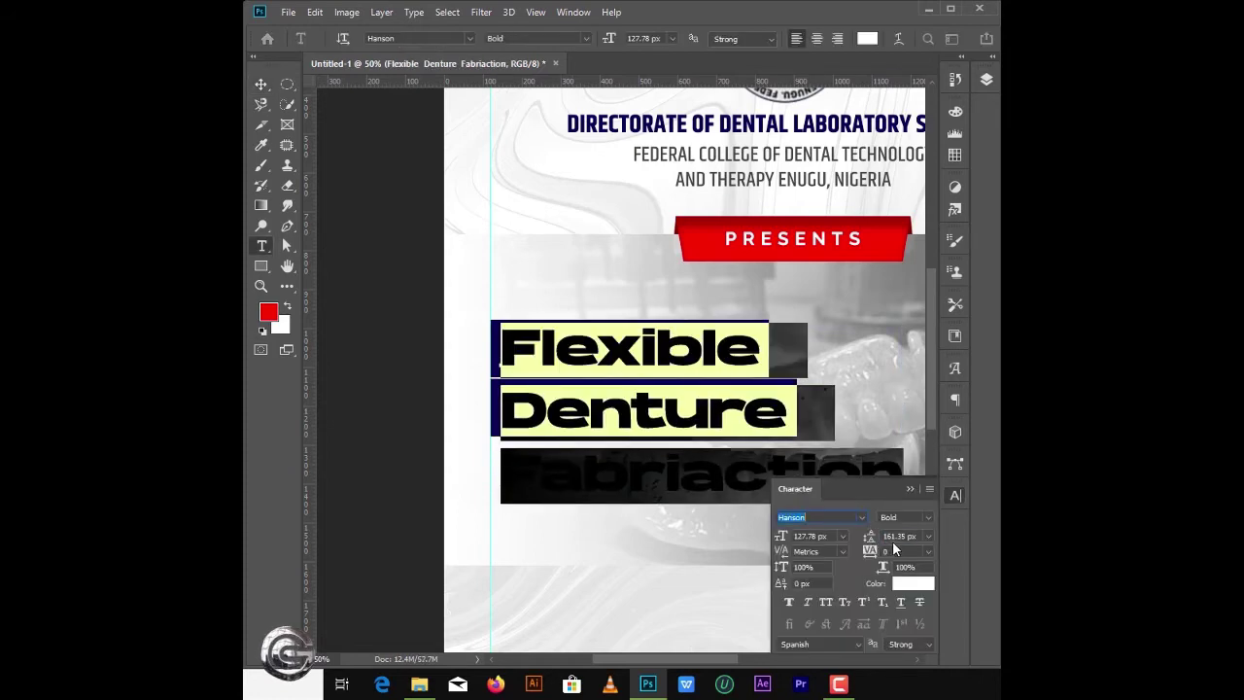
left_click(821, 395)
key("ctrl+Return")
key("v")
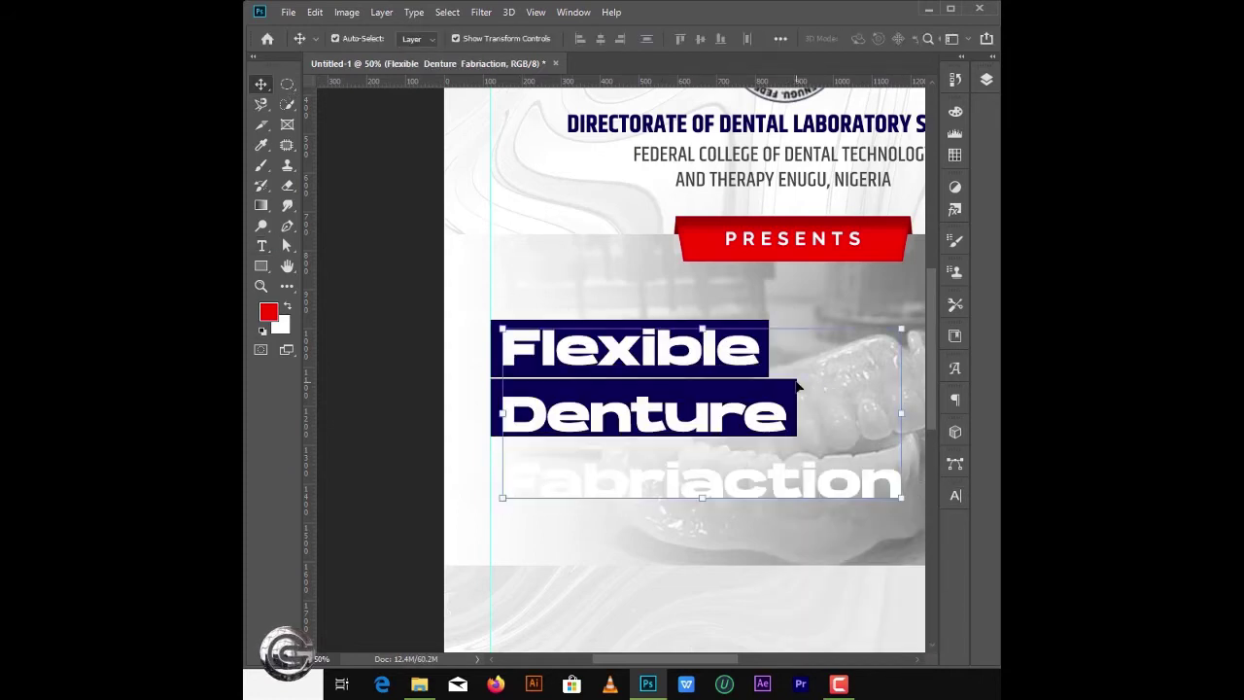
Step: Lower the second navy rectangle to sit centred behind Denture, and place a duplicate of it behind the third heading line
left_click(986, 78)
left_click(880, 188)
left_click(986, 78)
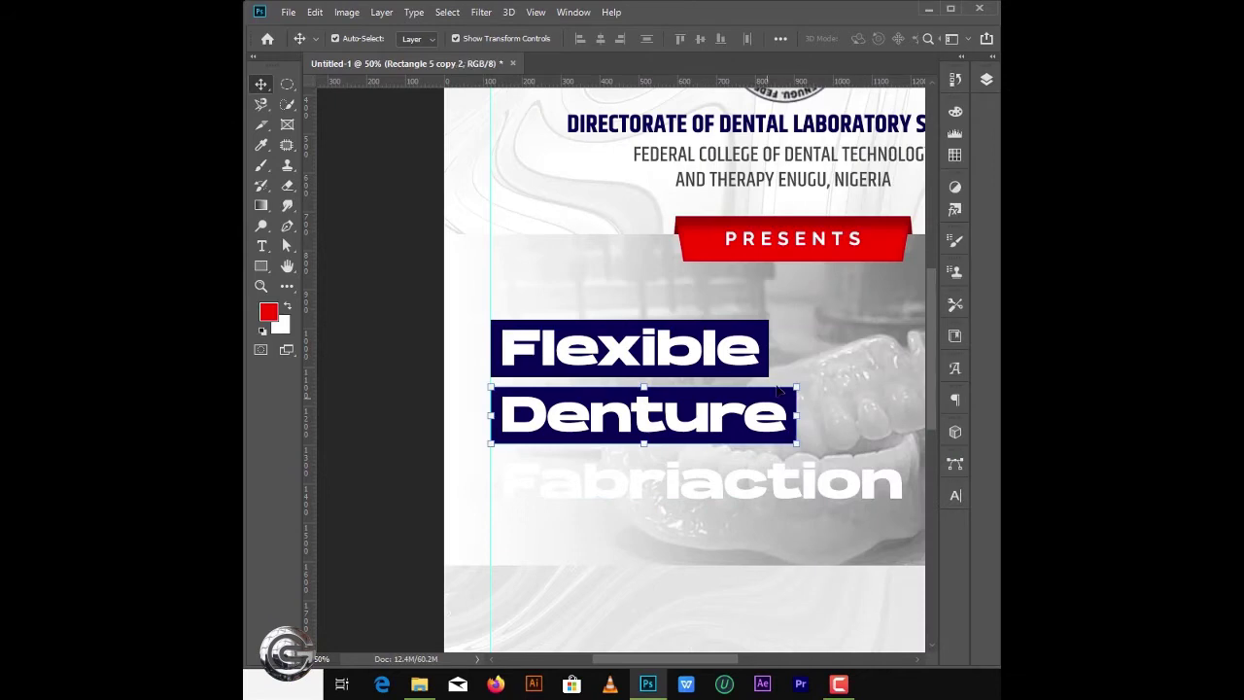
left_click(777, 389)
left_click(986, 79)
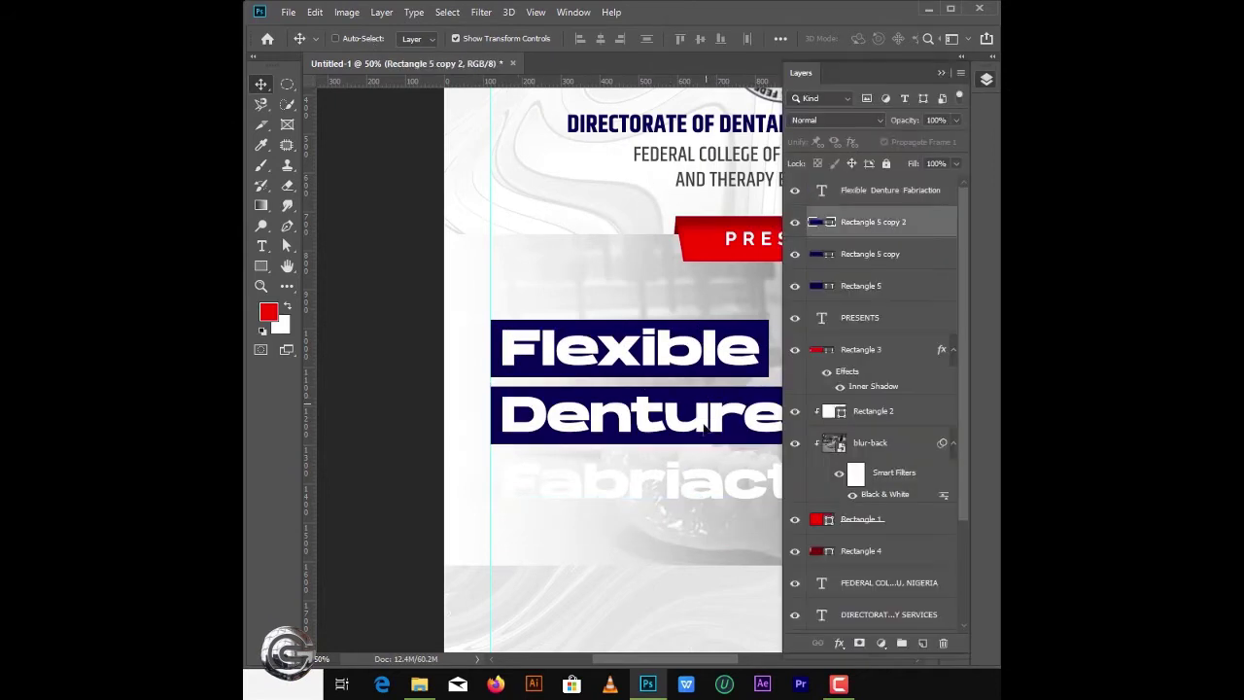
left_click_drag(642, 415, 641, 481)
left_click(987, 79)
Step: Correct the spelling of the heading's last word to "Fabrication"
key("t")
left_click(682, 481)
type("c")
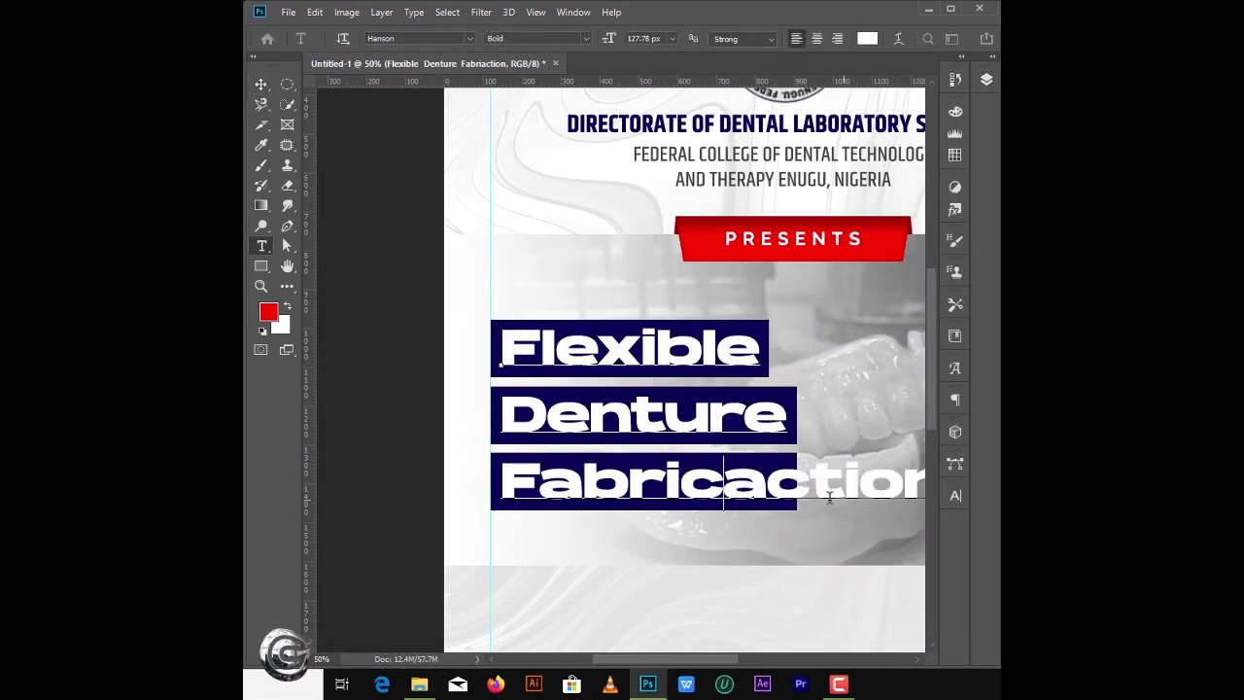
key("ctrl+Return")
key("v")
Step: Widen the lowest navy rectangle to about 1084 px so it covers the whole word Fabrication
left_click(986, 79)
scroll(612, 370, "right", 3)
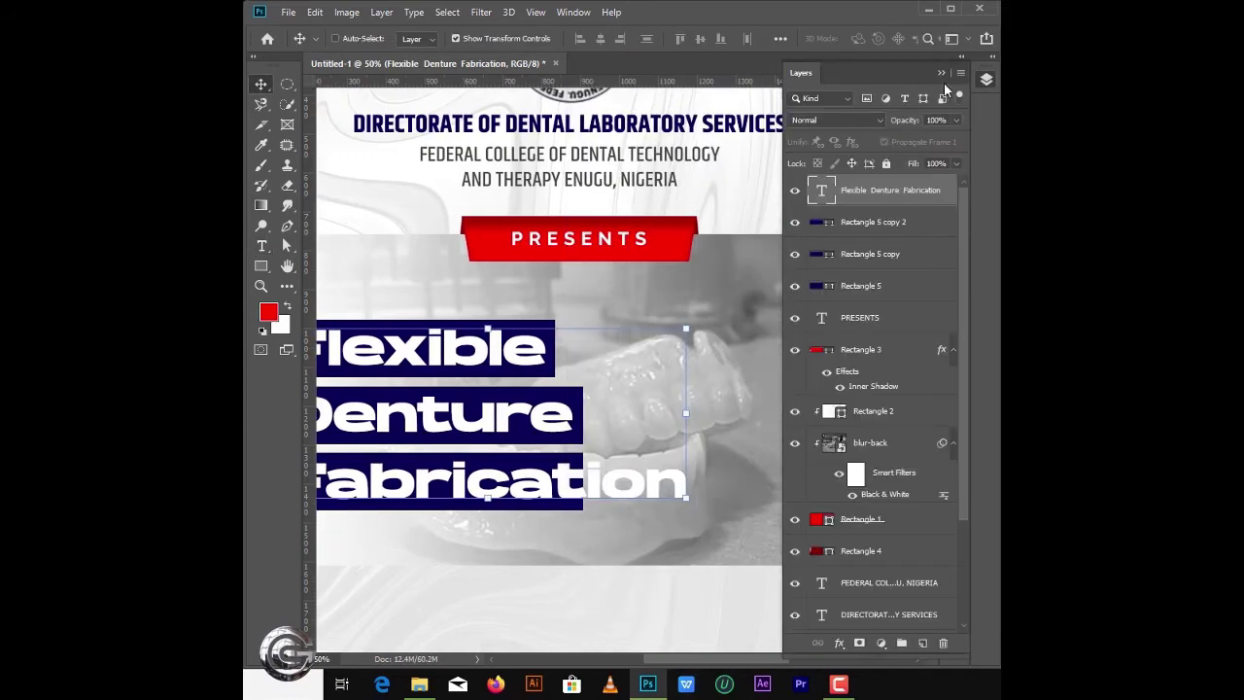
left_click(986, 79)
key("ctrl+minus")
key("ctrl+minus")
left_click(986, 79)
left_click(872, 221)
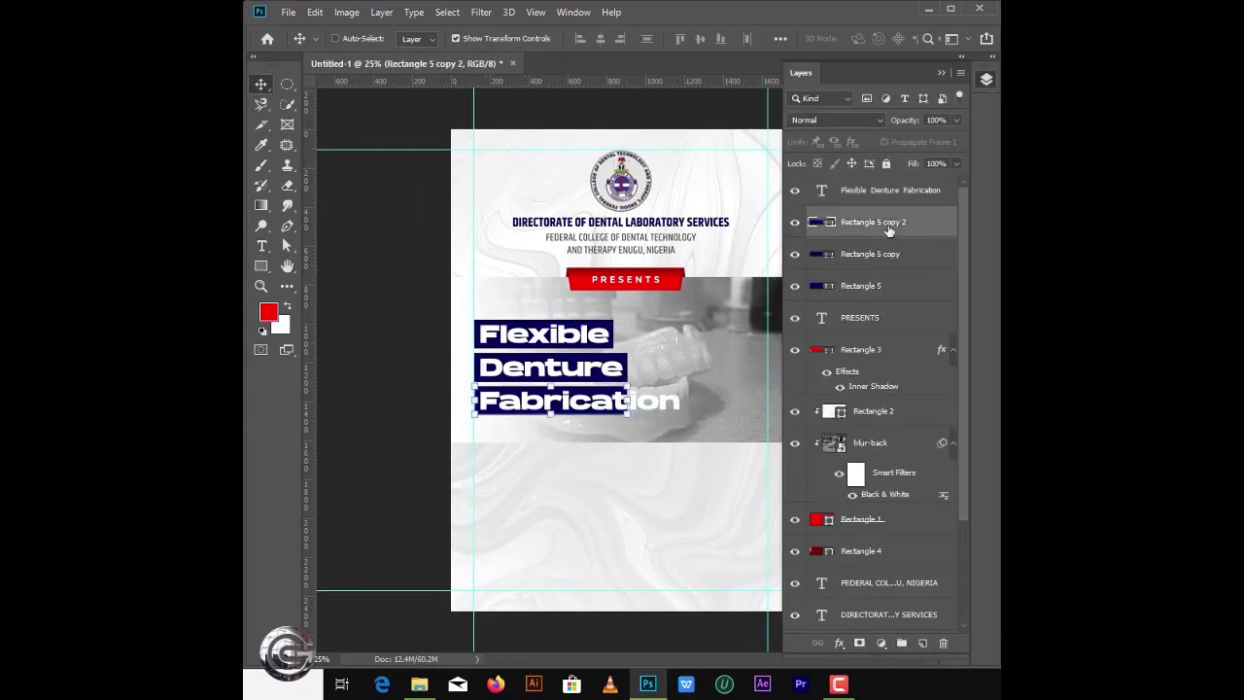
left_click_drag(627, 401, 680, 401)
left_click(287, 245)
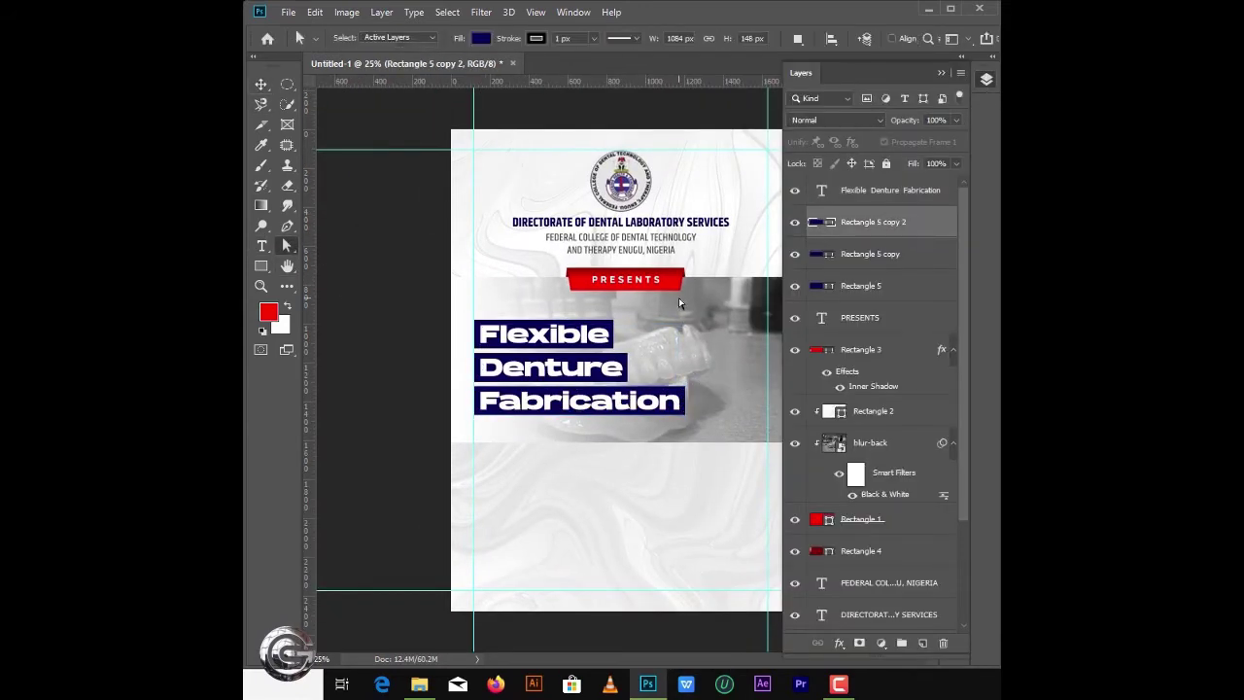
left_click(855, 285, "shift")
left_click(481, 38)
key("Escape")
key("h")
Step: Apply a linear white-to-transparent Gradient Overlay at 90° in Overlay blend mode to the rectangle behind Fabrication
right_click(873, 222)
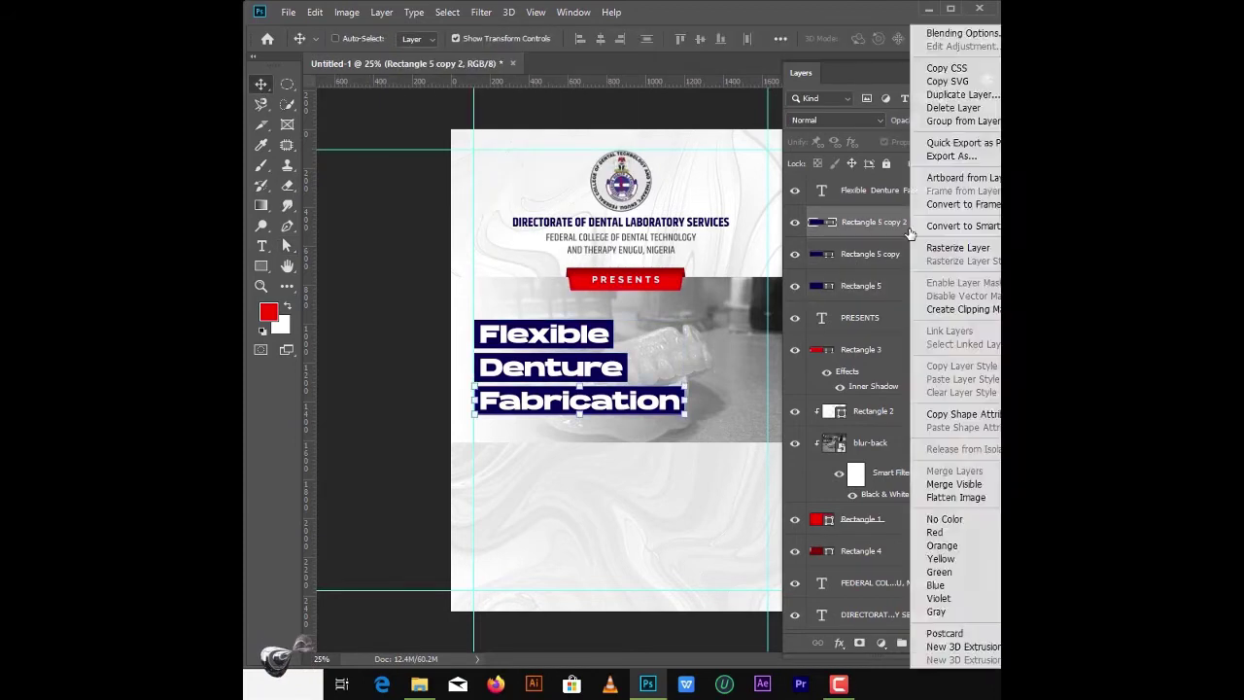
left_click(948, 33)
left_click(701, 422)
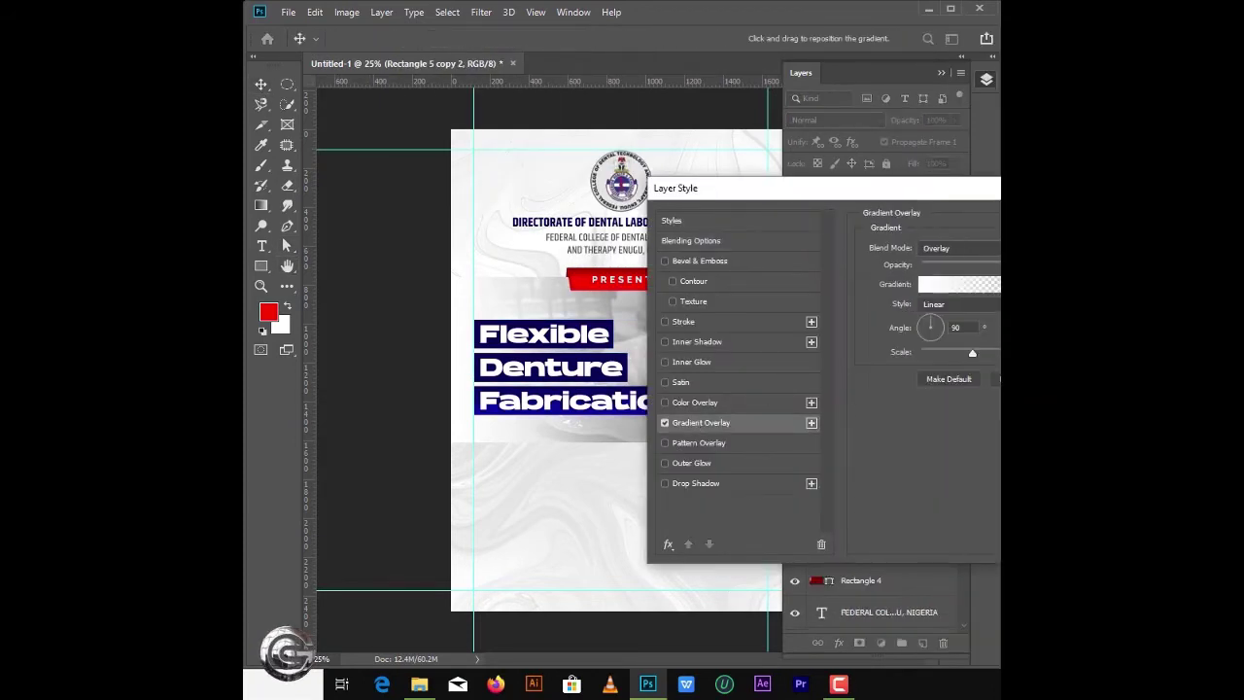
left_click_drag(675, 188, 361, 463)
left_click(880, 464)
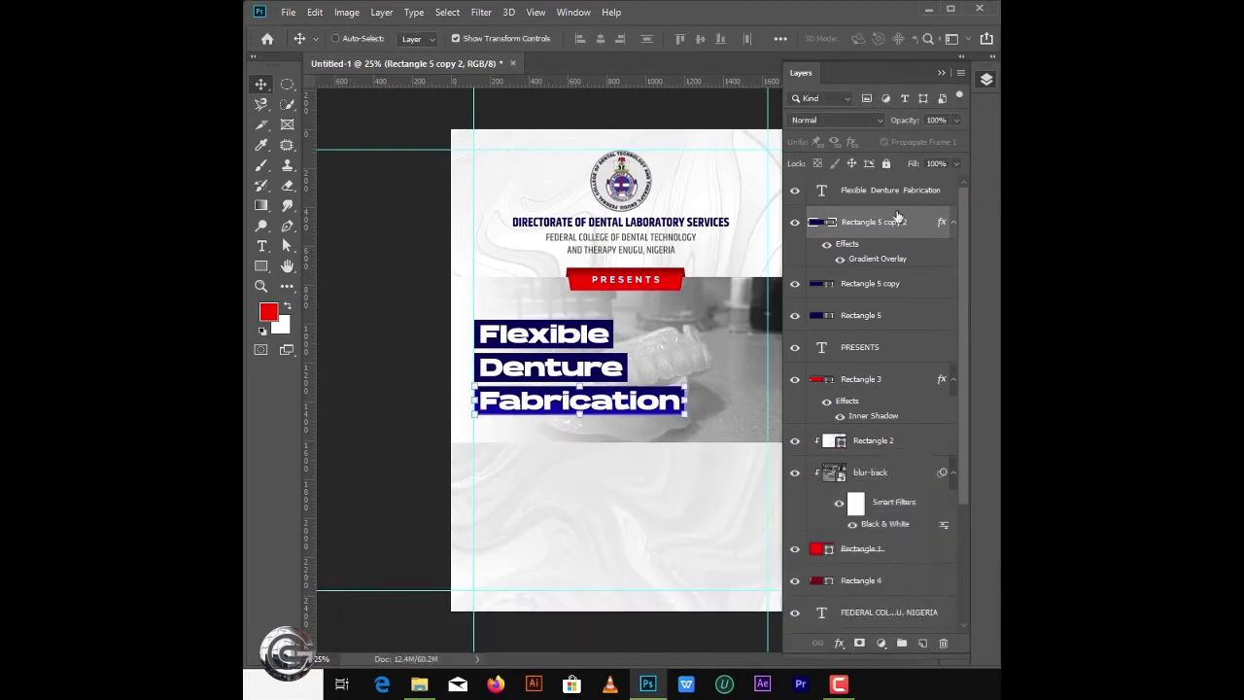
Step: Copy the Fabrication rectangle's layer style onto the rectangles behind Flexible and Denture
right_click(898, 216)
left_click(878, 361)
left_click(941, 73)
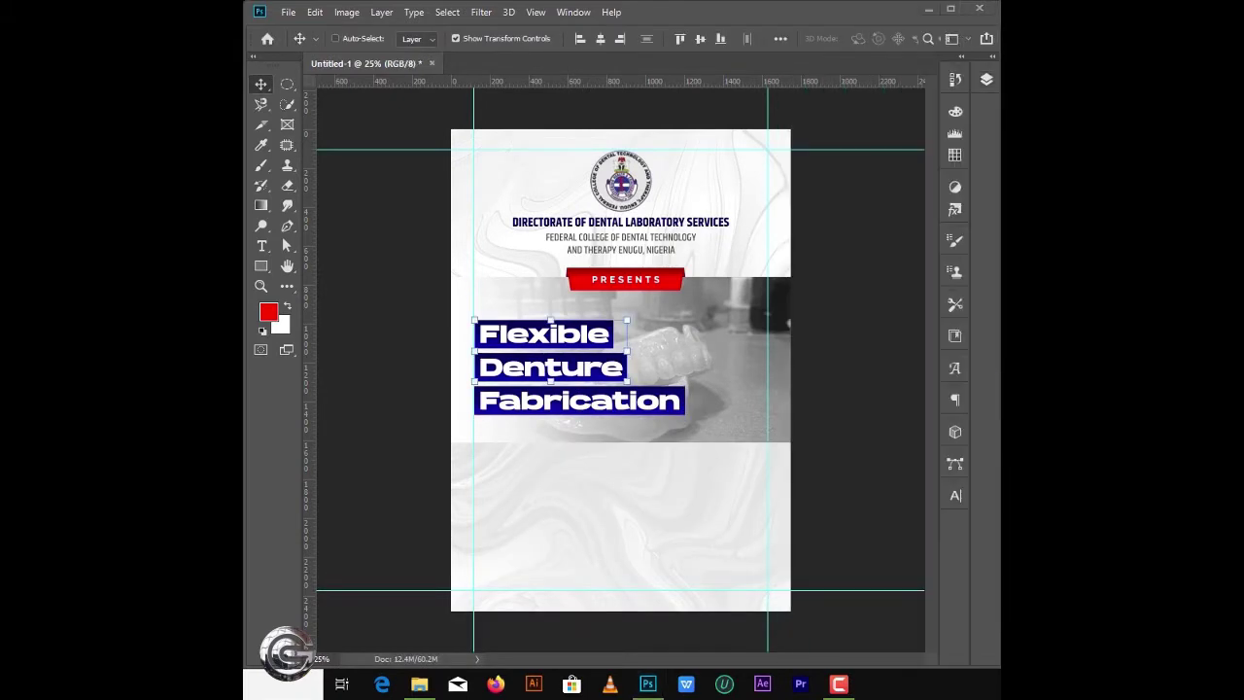
Step: Add the text "Workshop on" above the Flexible line
key("t")
left_click(508, 302)
key("Delete")
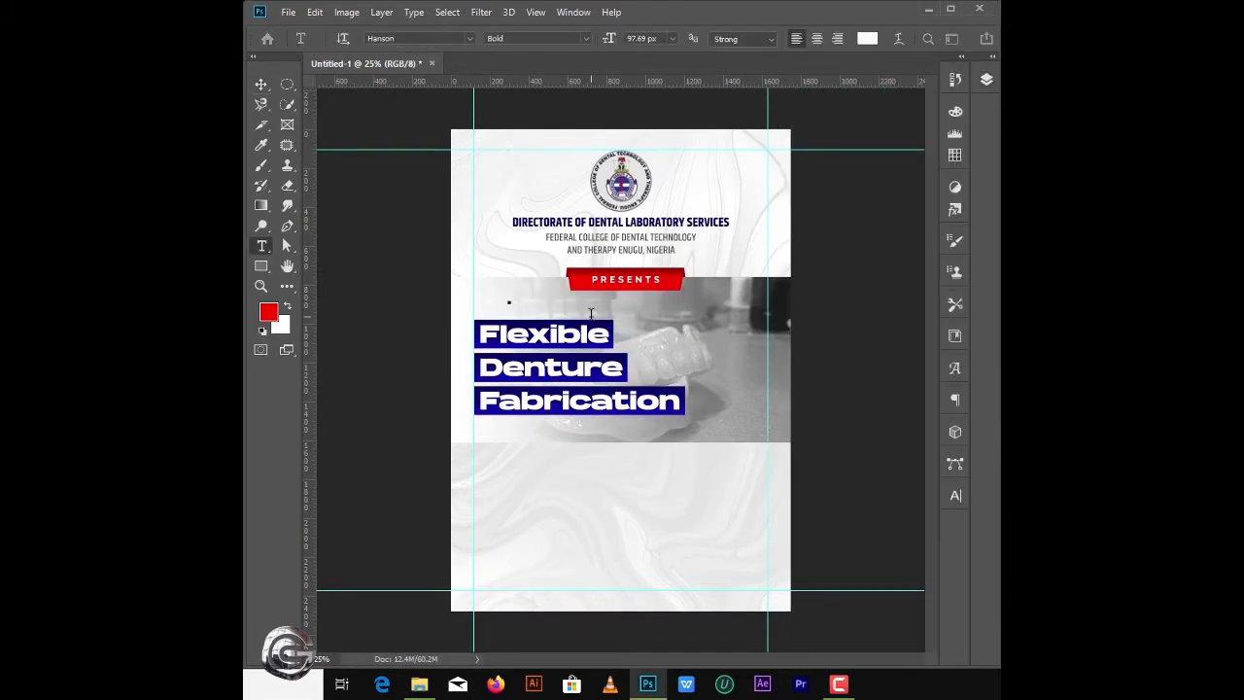
key("ctrl+a")
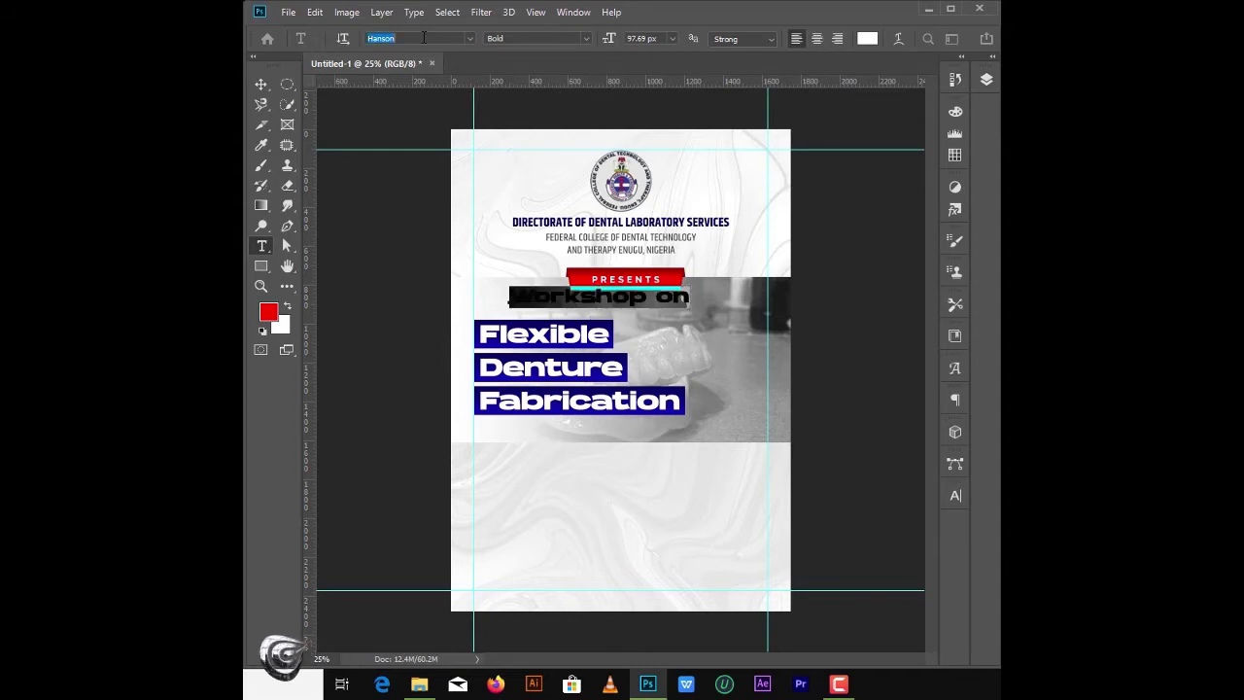
Step: Set the "Workshop on" text in the Colbiac script font and colour it black
left_click(470, 38)
left_click(418, 99)
left_click(867, 38)
left_click(939, 272)
key("ctrl+Return")
Step: Enlarge the "Workshop on" text to about 168 px and position it directly above the Flexible rectangle
key("ctrl+t")
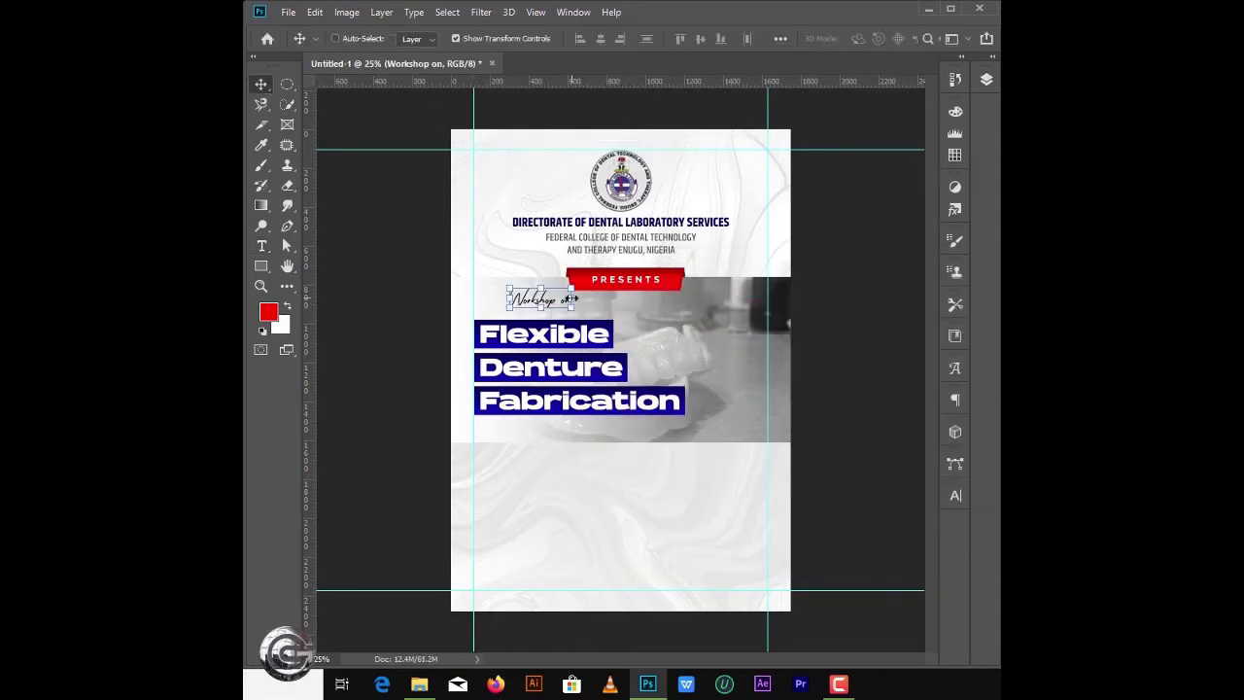
left_click_drag(508, 288, 491, 279)
left_click_drag(552, 303, 576, 311)
key("Return")
scroll(581, 311, "up", 3)
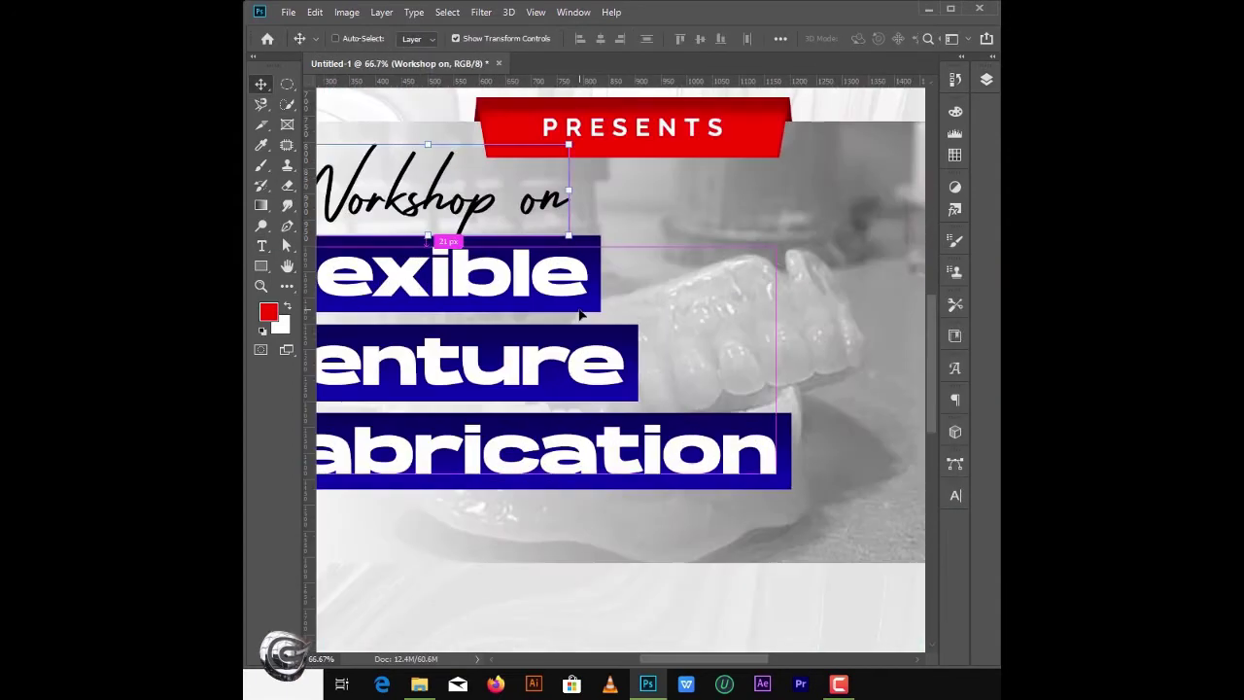
Step: Duplicate the "Workshop on" text layer
left_click(986, 80)
left_click_drag(906, 176, 905, 184)
right_click(908, 189)
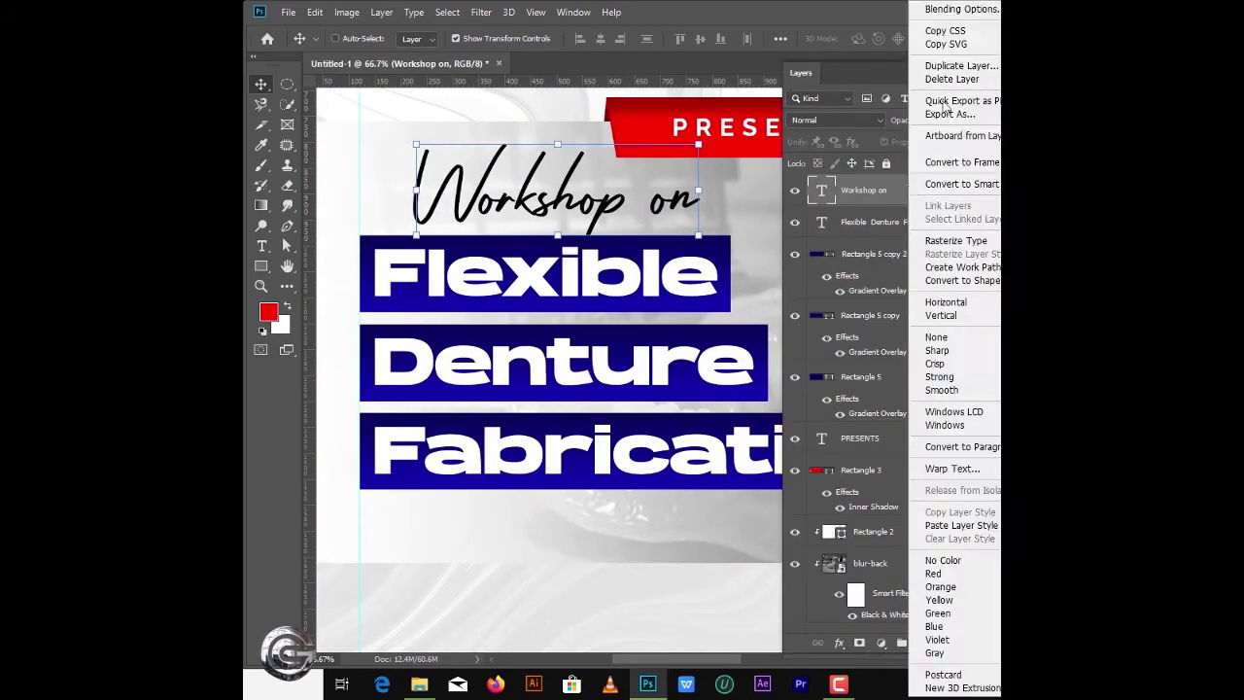
left_click(957, 67)
key("Return")
Step: Change the colour of the lower "Workshop on" text layer to white
double_click(821, 221)
left_click(866, 38)
key("Escape")
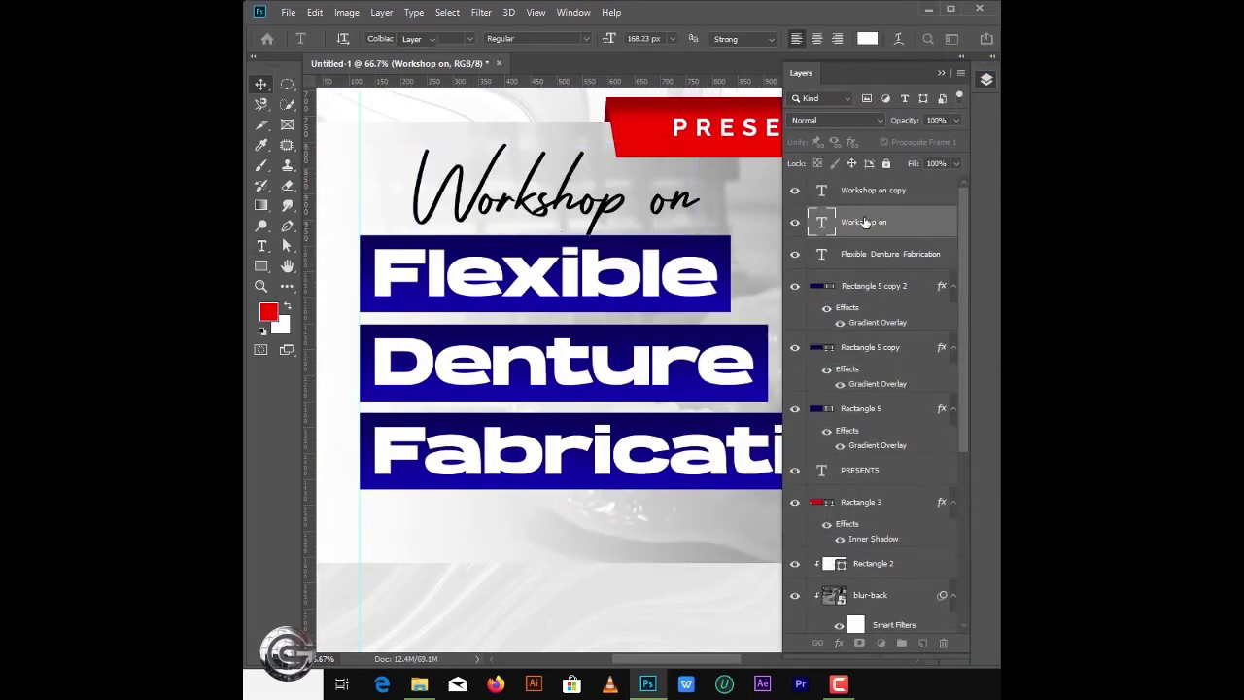
Step: Shift the white gradient fill over the denture photo towards the page's left edge
key("v")
scroll(967, 238, "down", 3)
double_click(833, 430)
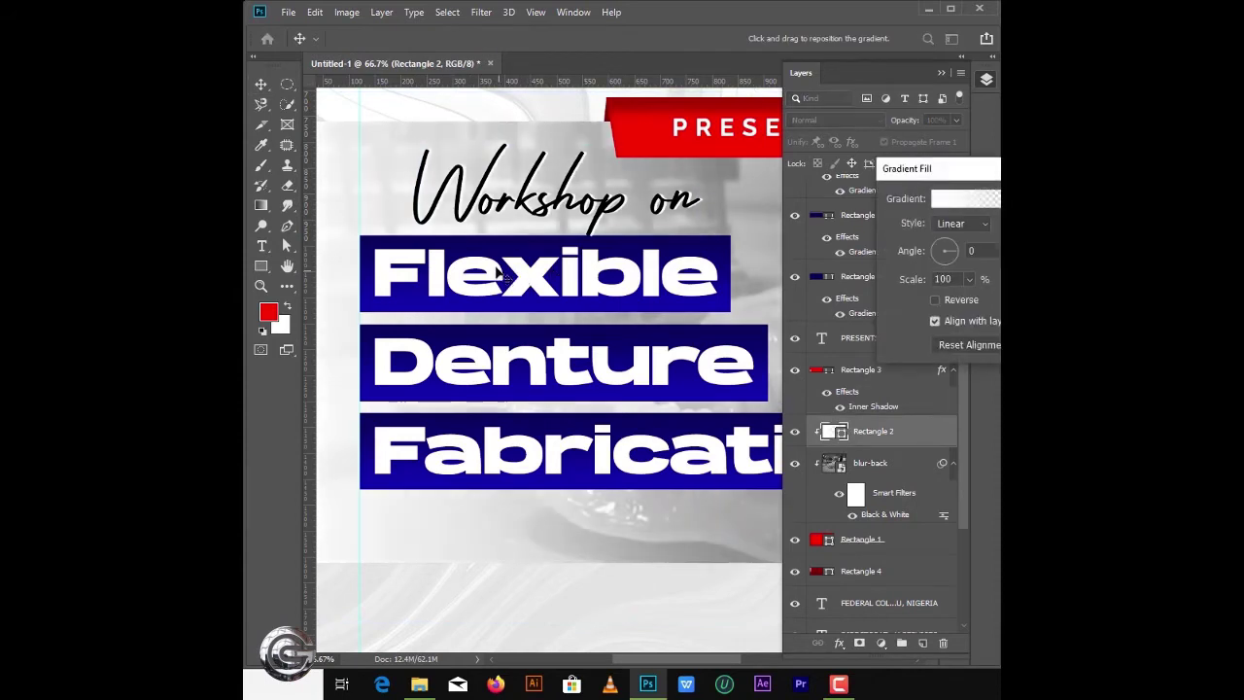
left_click_drag(544, 243, 382, 283)
key("Return")
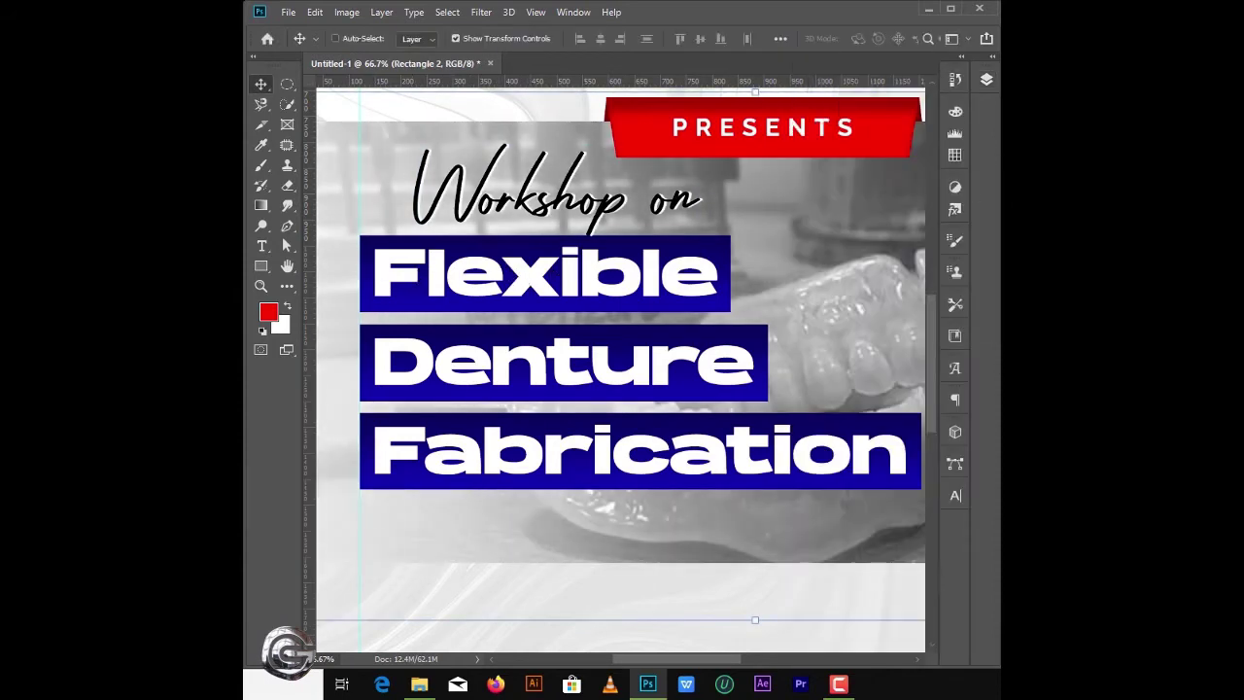
Step: Add vertical guides at about 220, 310 and 1425 px across the page
key("ctrl+minus")
key("ctrl+minus")
left_click(870, 462)
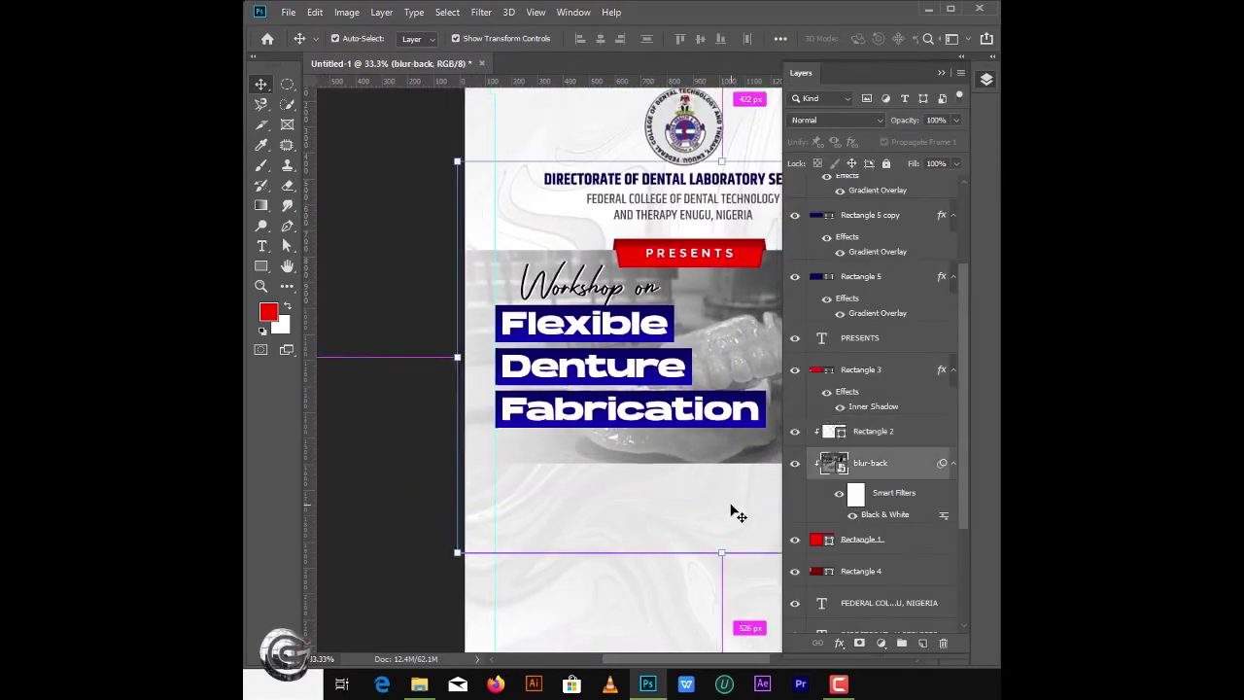
key("ctrl+minus")
key("ctrl+minus")
key("ctrl+minus")
key("F7")
key("ctrl+plus")
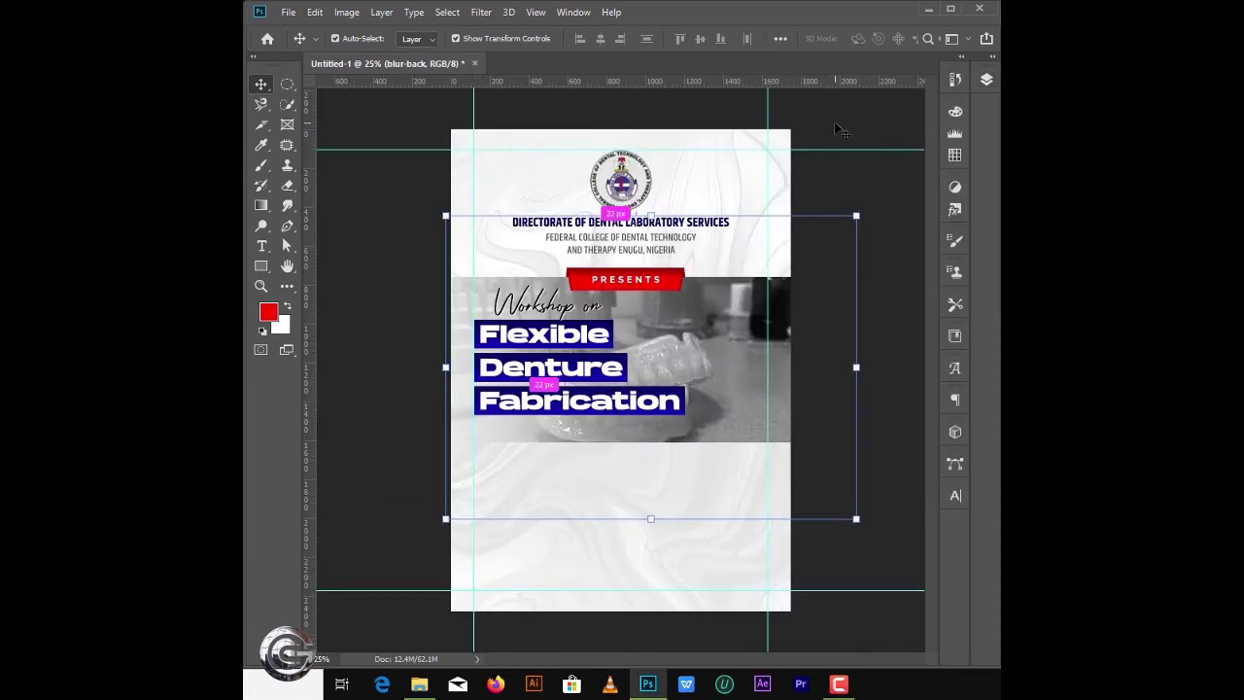
left_click_drag(307, 282, 495, 325)
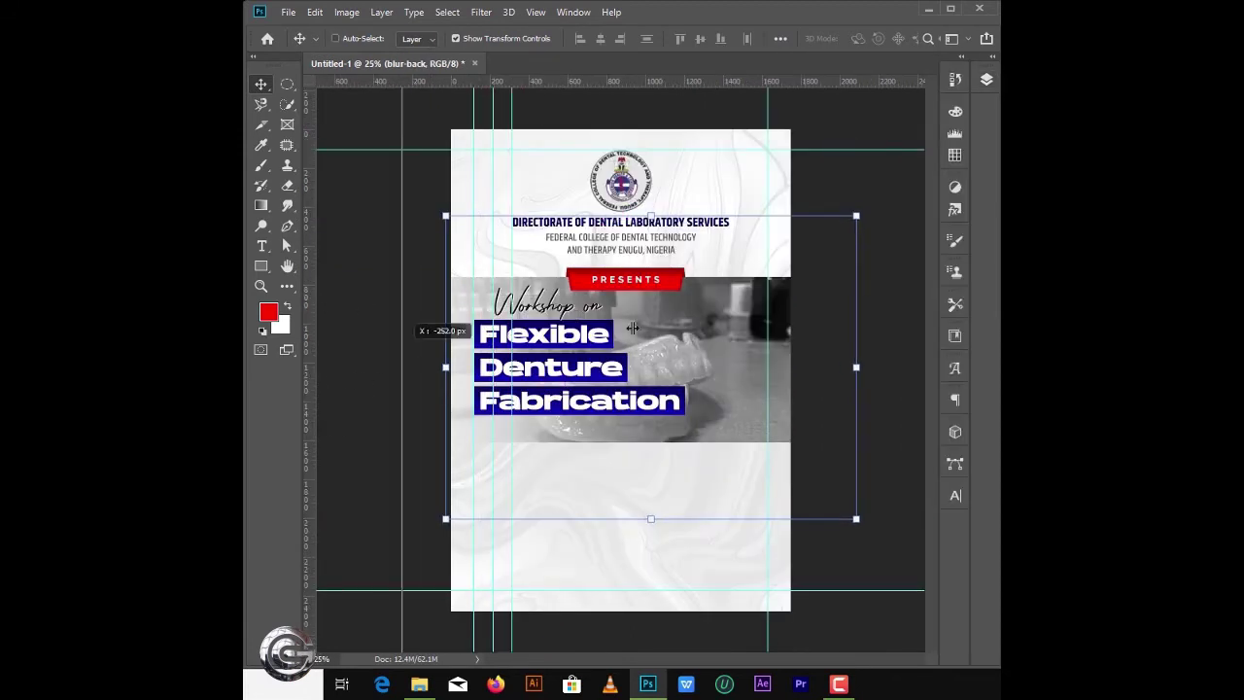
left_click_drag(633, 328, 728, 319)
Step: Draw a rectangle about 856 × 128 px below the denture photo band and fill it with light grey
key("a")
key("F7")
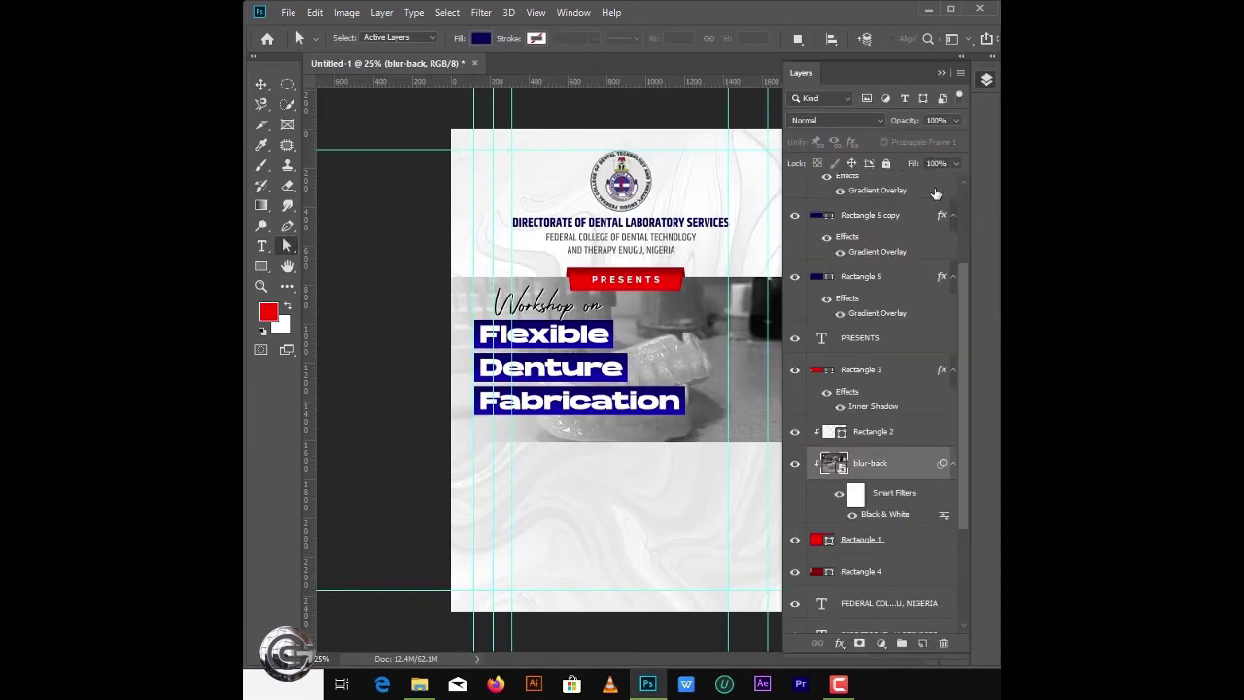
key("alt+period")
key("u")
left_click_drag(492, 476, 661, 502)
left_click(419, 38)
left_click(335, 61)
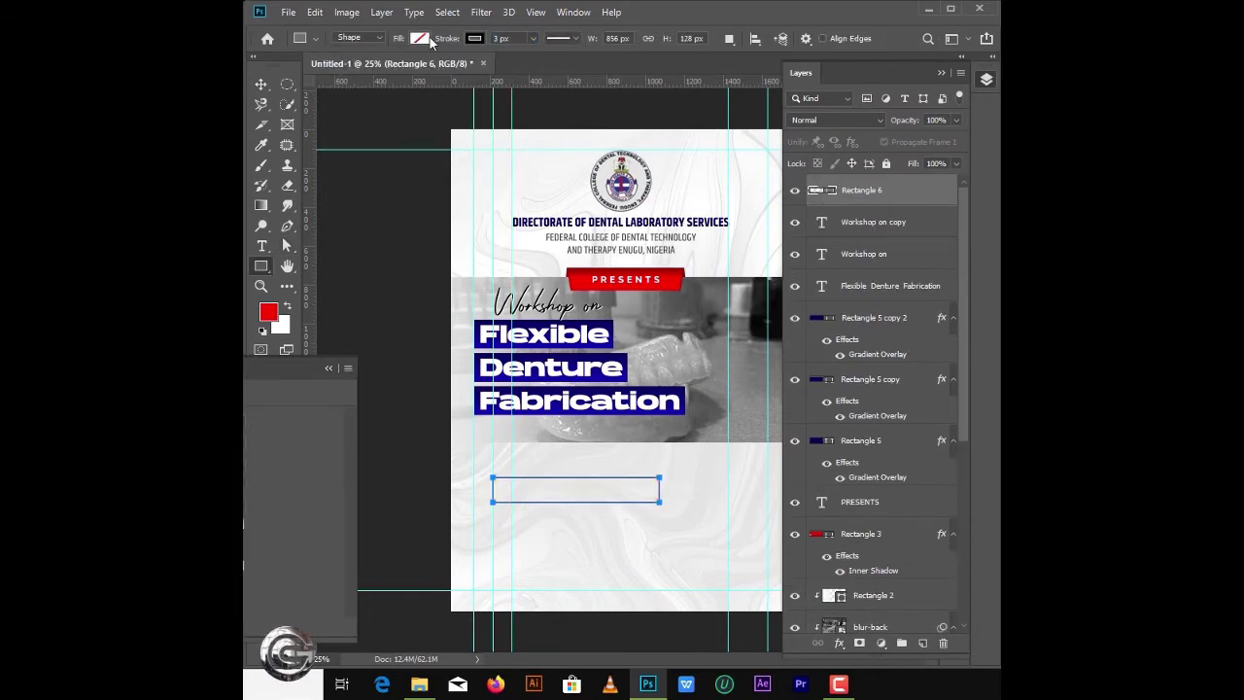
left_click(418, 37)
left_click(492, 67)
left_click(931, 290)
key("v")
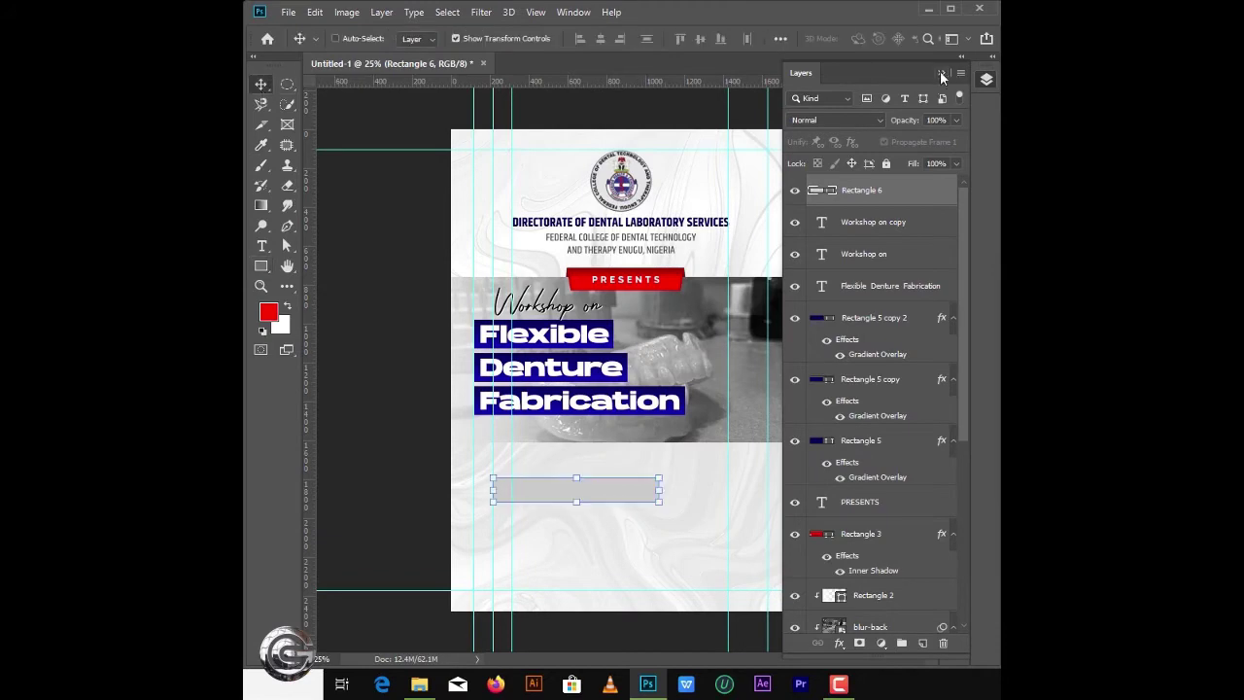
Step: Reduce the grey rectangle's height to about 90.6% and change its fill to #dfdfdf
key("F7")
key("ctrl+plus")
key("ctrl+plus")
scroll(918, 335, "down", 3)
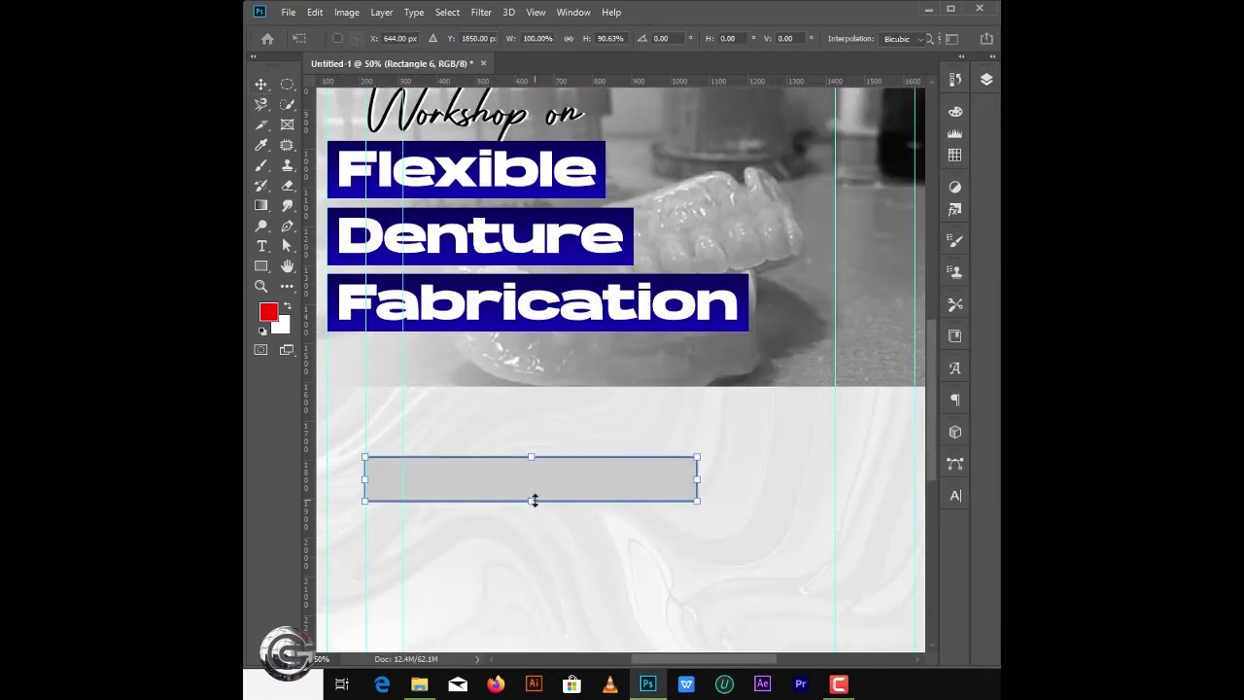
key("a")
left_click(481, 38)
left_click(559, 66)
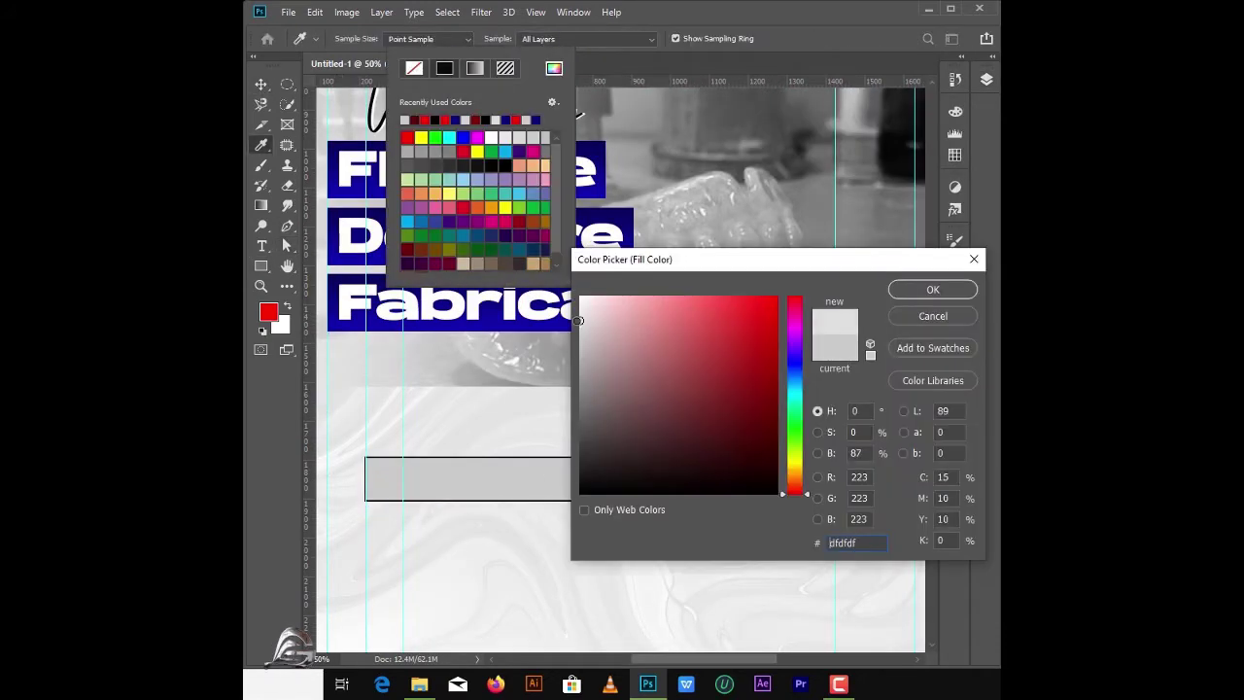
left_click(931, 288)
Step: Duplicate the grey rectangle and shrink the copy to a small box inside its left end
key("ctrl+j")
key("ctrl+t")
left_click_drag(702, 480, 400, 463)
key("Return")
key("v")
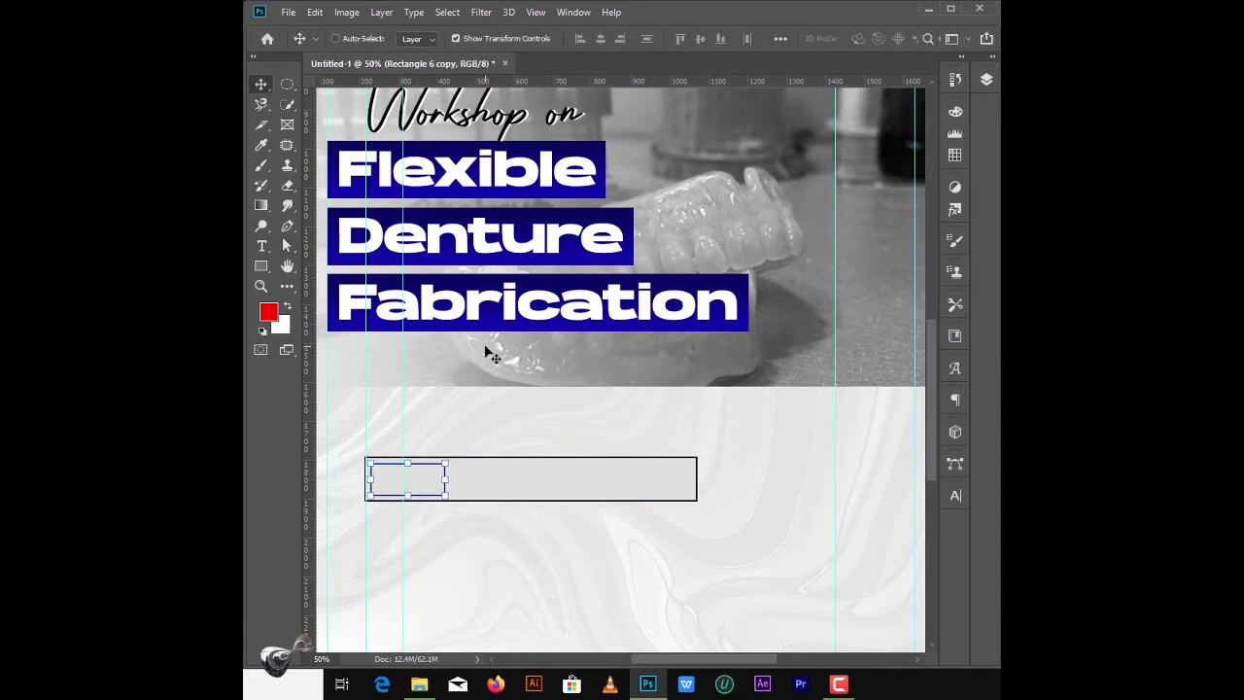
scroll(491, 354, "up", 2)
Step: Fill the small label box with red
key("u")
left_click(480, 38)
left_click(554, 67)
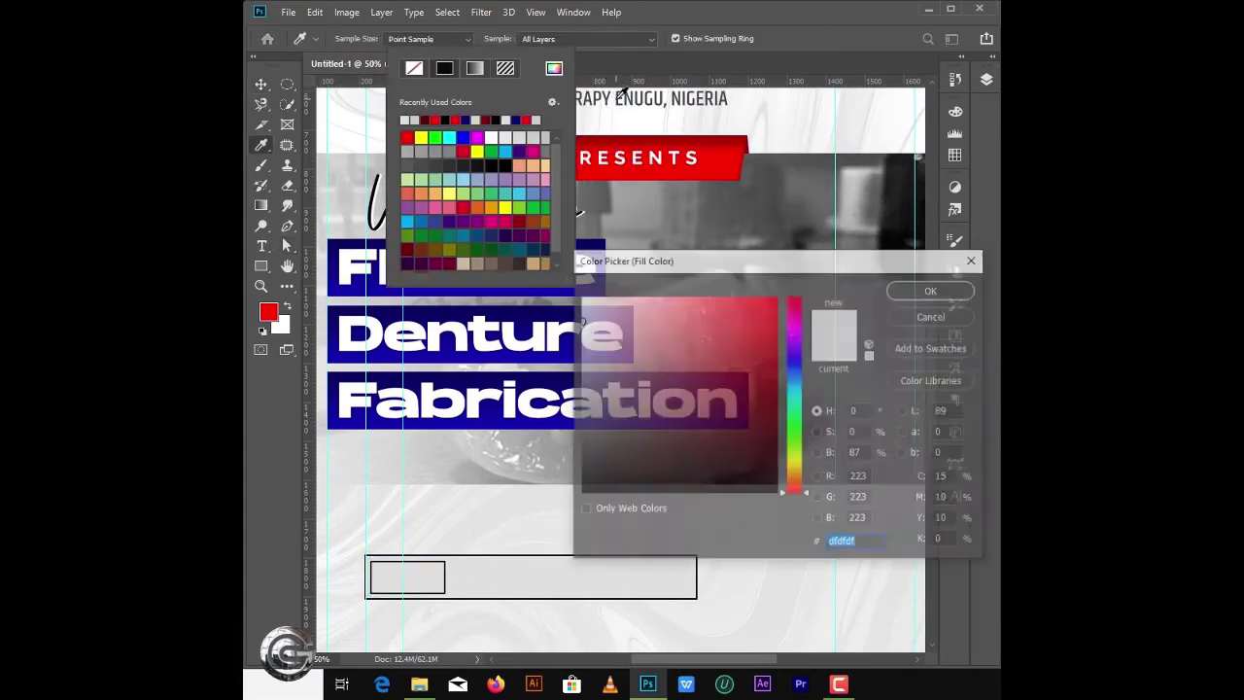
left_click(406, 137)
key("v")
Step: Give the red label box a dark red Inner Glow from the centre, with 66% opacity and 38 px size
key("F7")
right_click(862, 192)
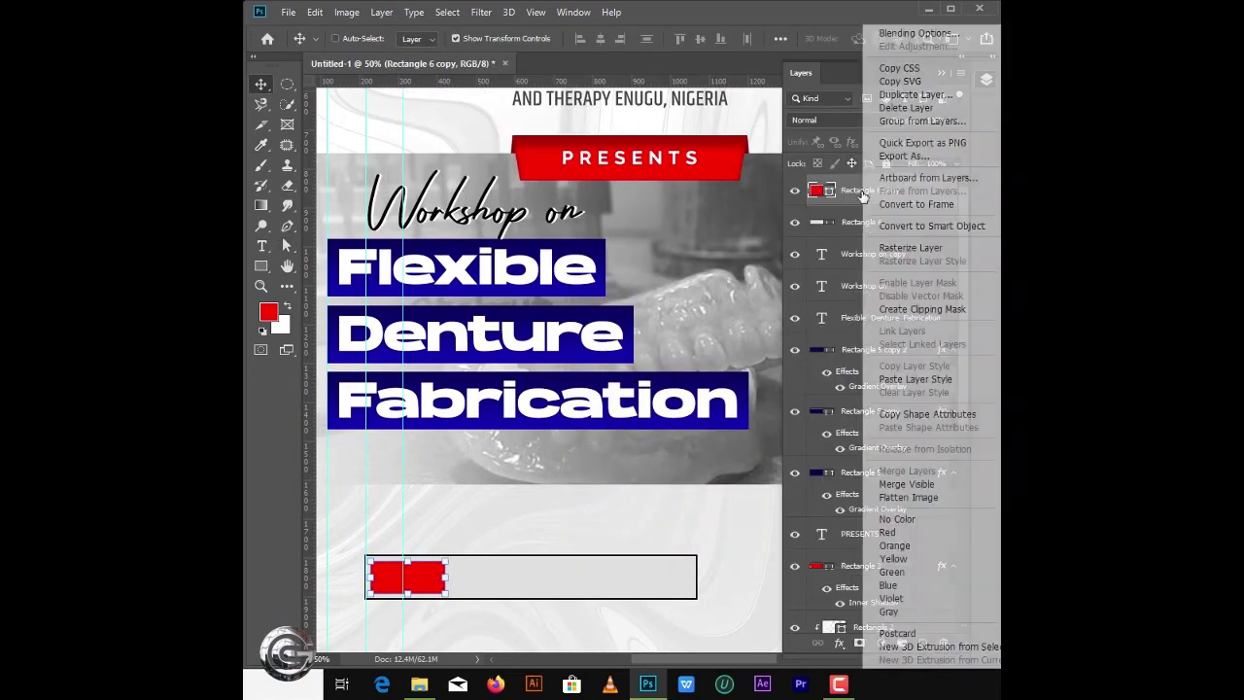
left_click(913, 33)
left_click(594, 296)
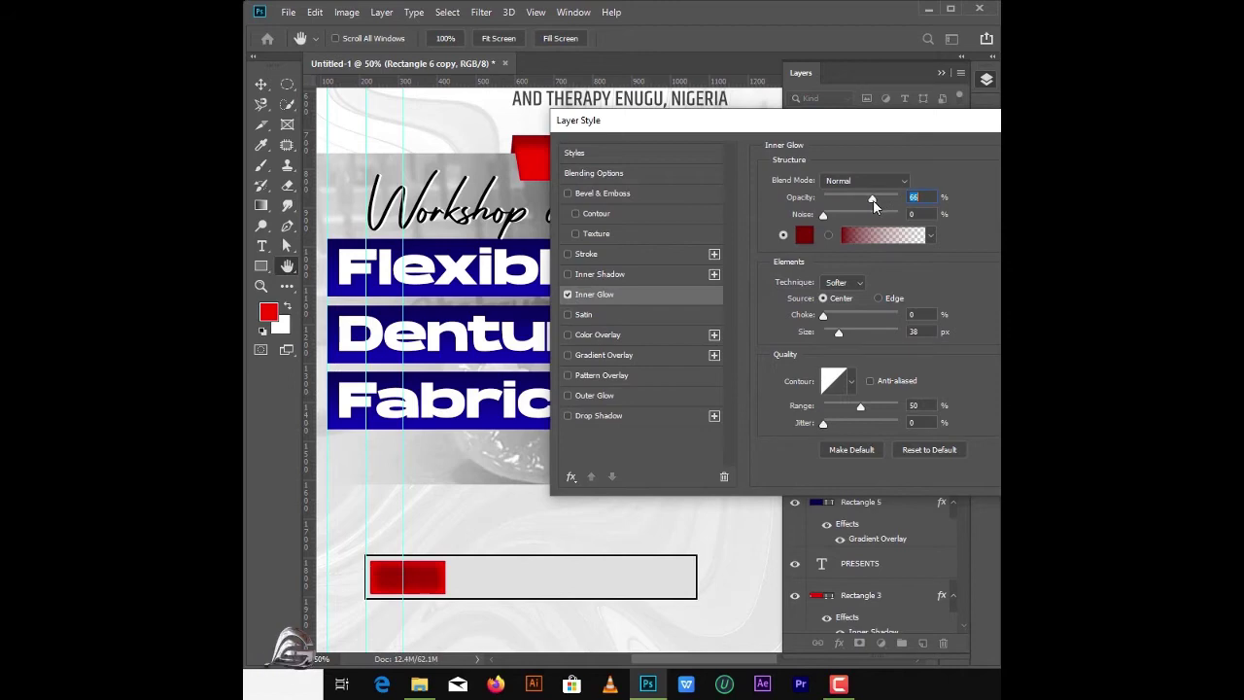
key("Return")
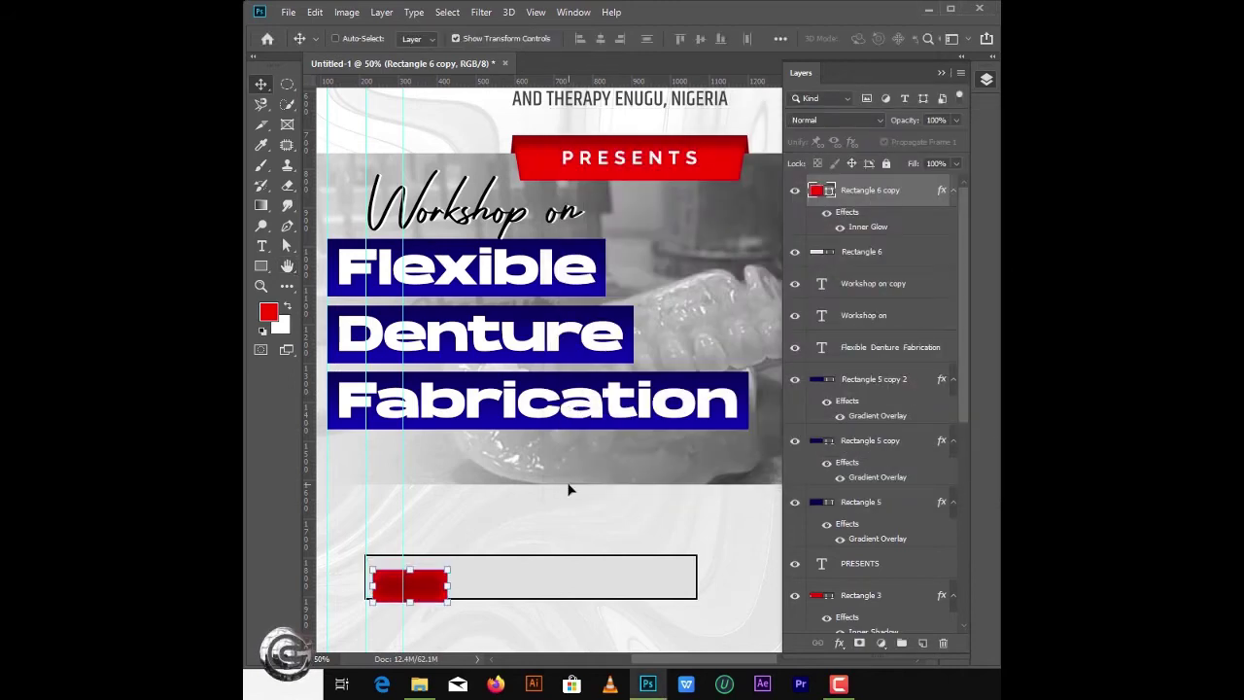
Step: Duplicate the college address text, change the copy to "Date :" and fit it onto the red label box
key("F7")
key("ctrl+minus")
key("ctrl+minus")
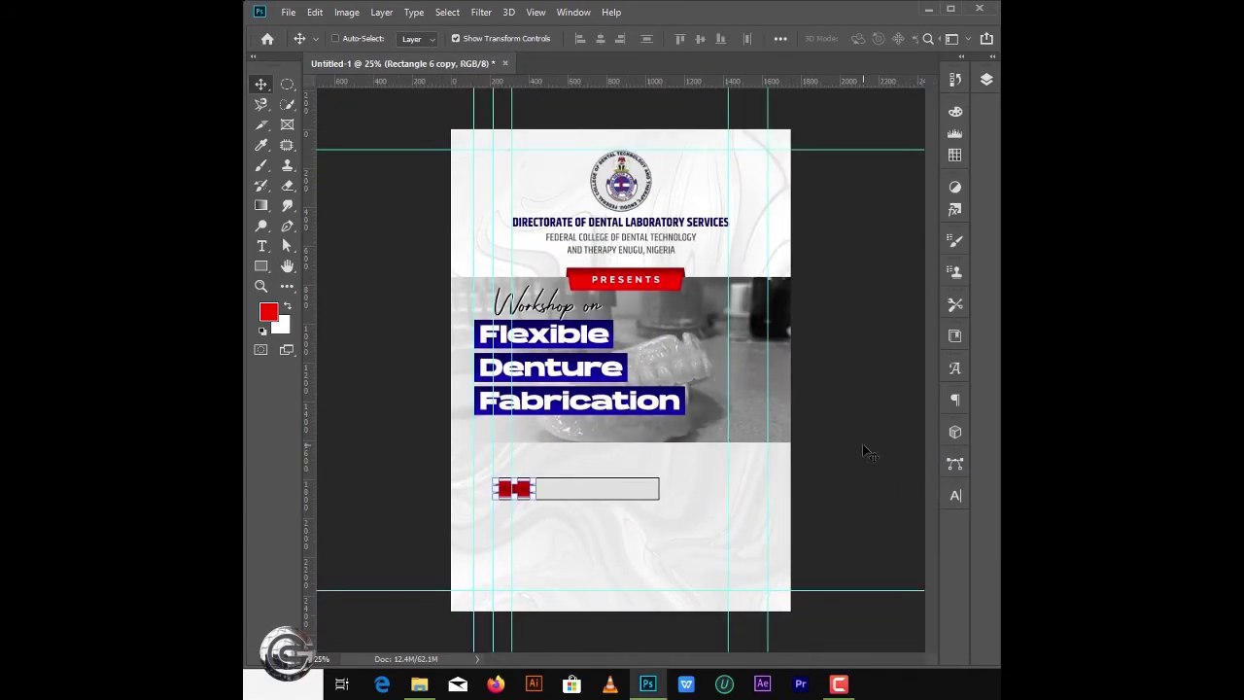
left_click(637, 249, "ctrl")
double_click(612, 546)
left_click_drag(652, 428, 514, 485)
key("ctrl+t")
key("Return")
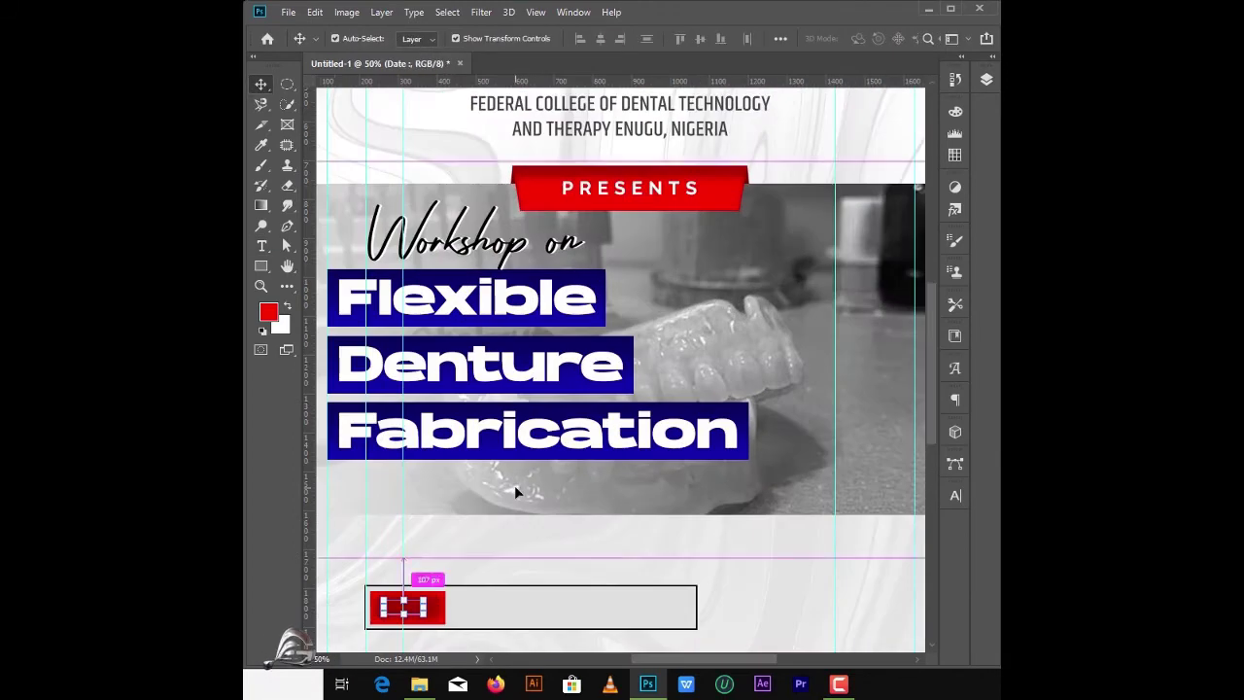
Step: Change the "Date :" text colour to white
key("ctrl+plus")
key("F7")
scroll(905, 526, "down", 3)
scroll(905, 527, "up", 4)
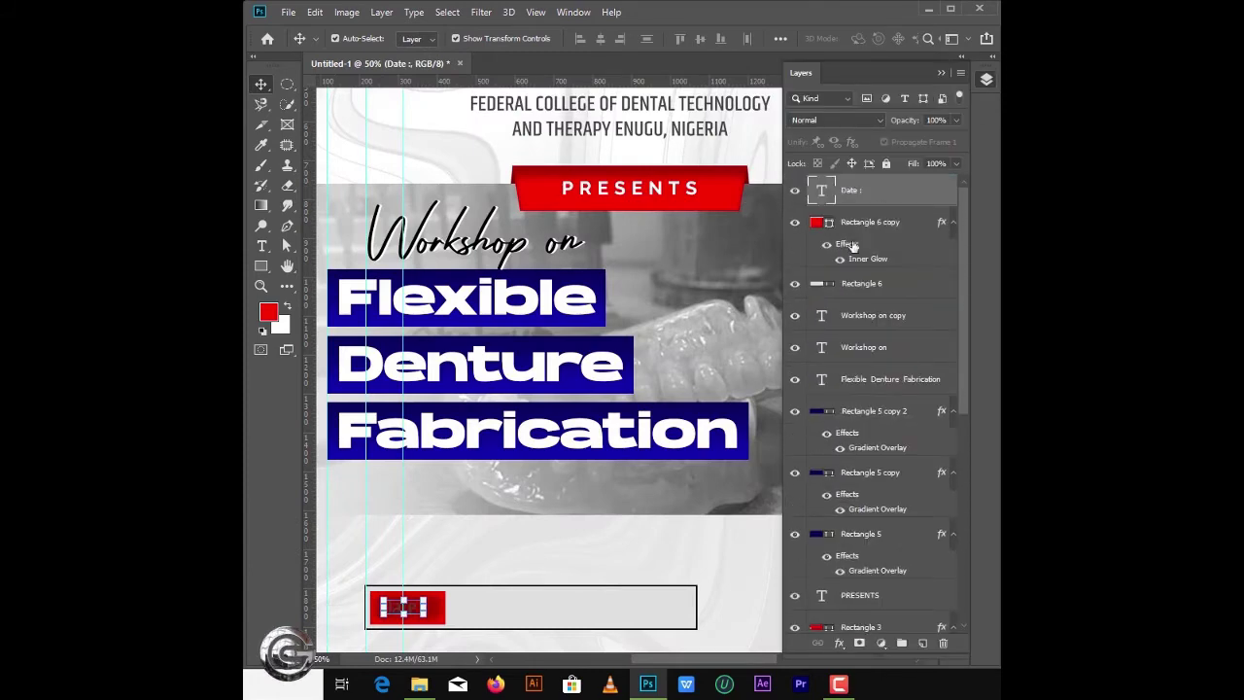
double_click(821, 189)
left_click(866, 38)
left_click(929, 286)
left_click(260, 84)
Step: Centre the "Date :" text on the red label box
left_click(869, 222, "ctrl")
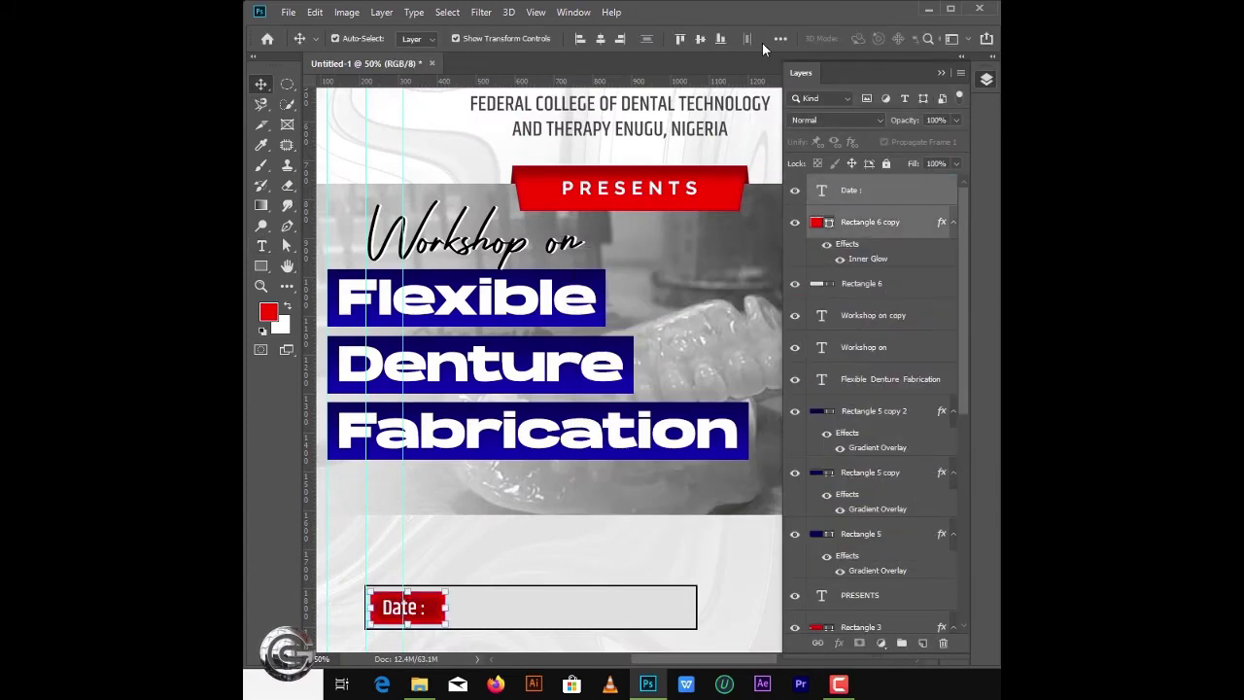
left_click(780, 38)
left_click(828, 180)
left_click(673, 479)
Step: Duplicate the Directorate heading text beside the "Date :" label and bring the copy to the top of the layer stack
key("ctrl+minus")
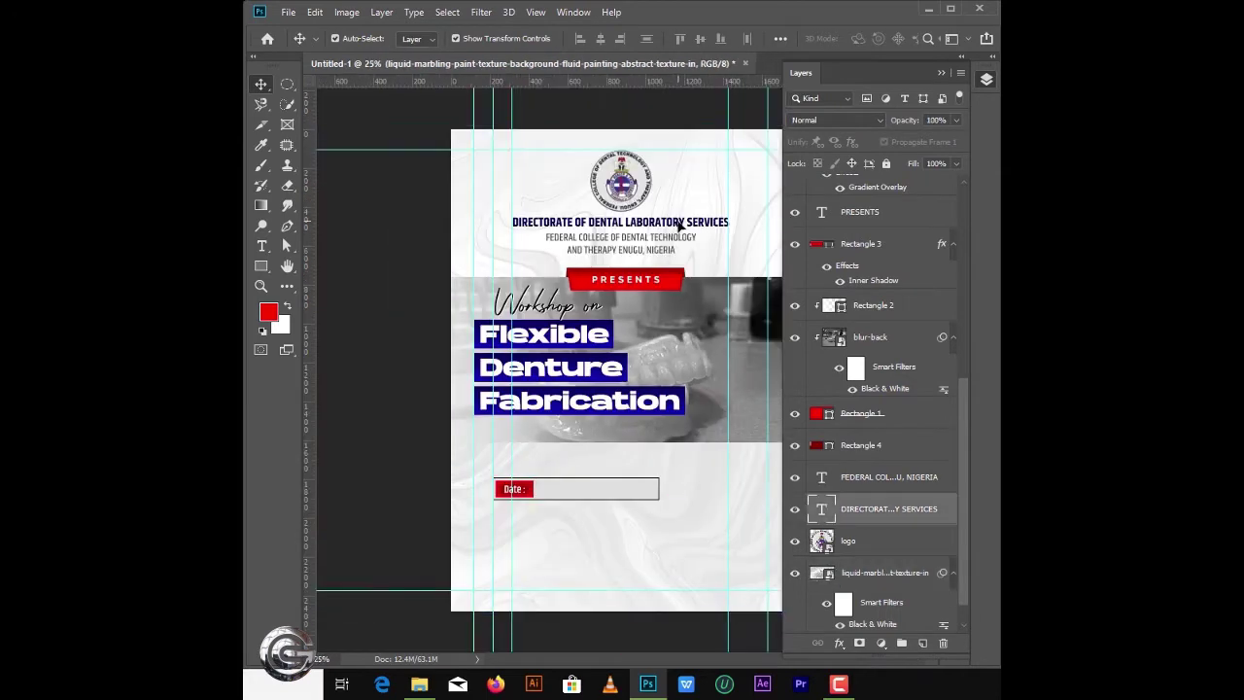
left_click_drag(677, 226, 714, 490)
key("ctrl+shift+bracketright")
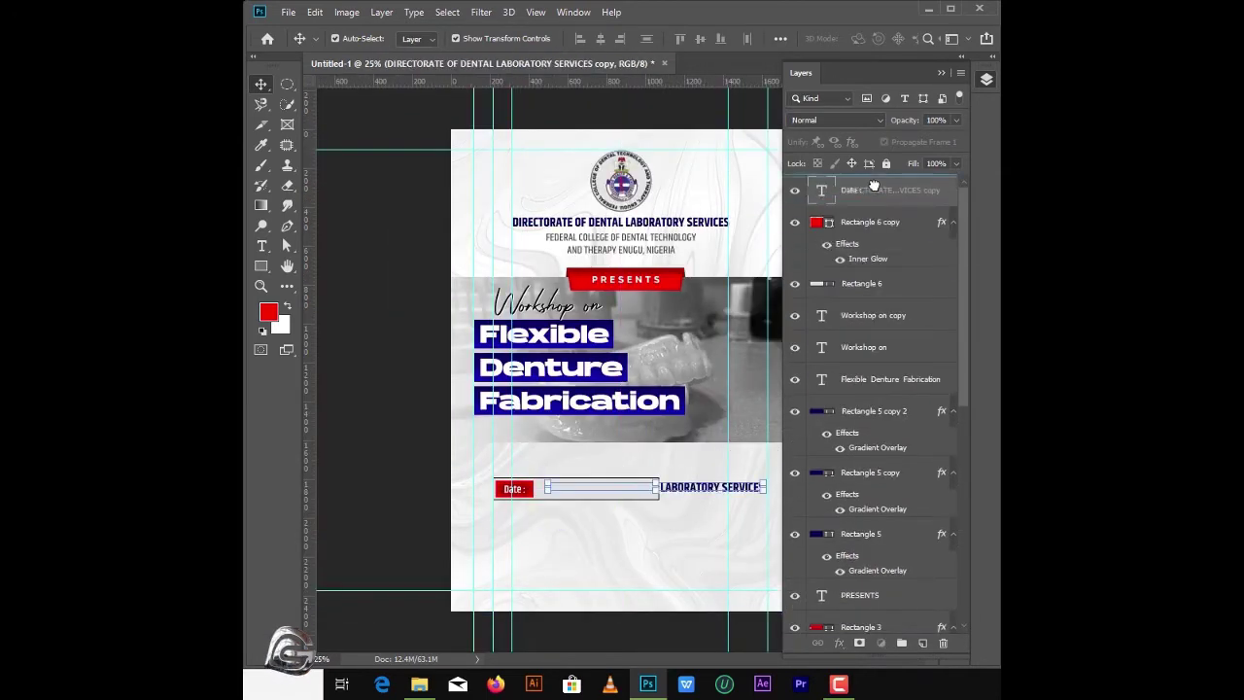
Step: Replace the copied heading text with "13th - 16th Sept. 2022"
double_click(693, 488)
key("ctrl+a")
type("13th - 16th")
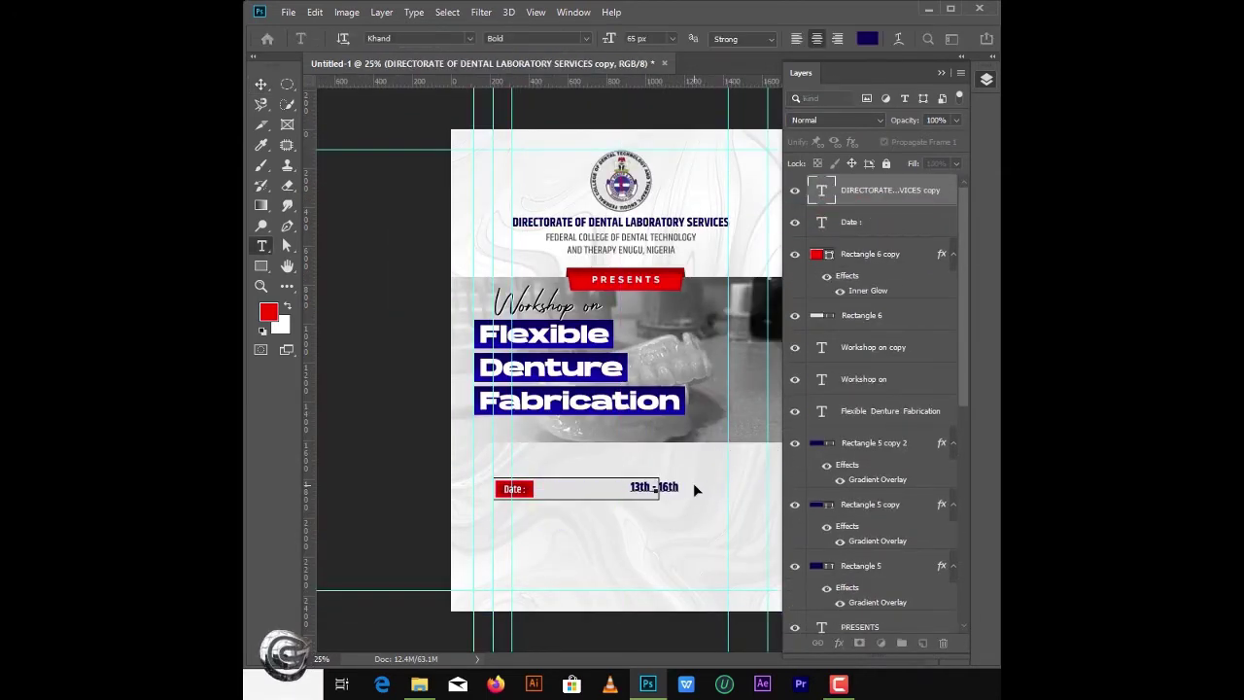
type(" Sept. 2022")
left_click(260, 84)
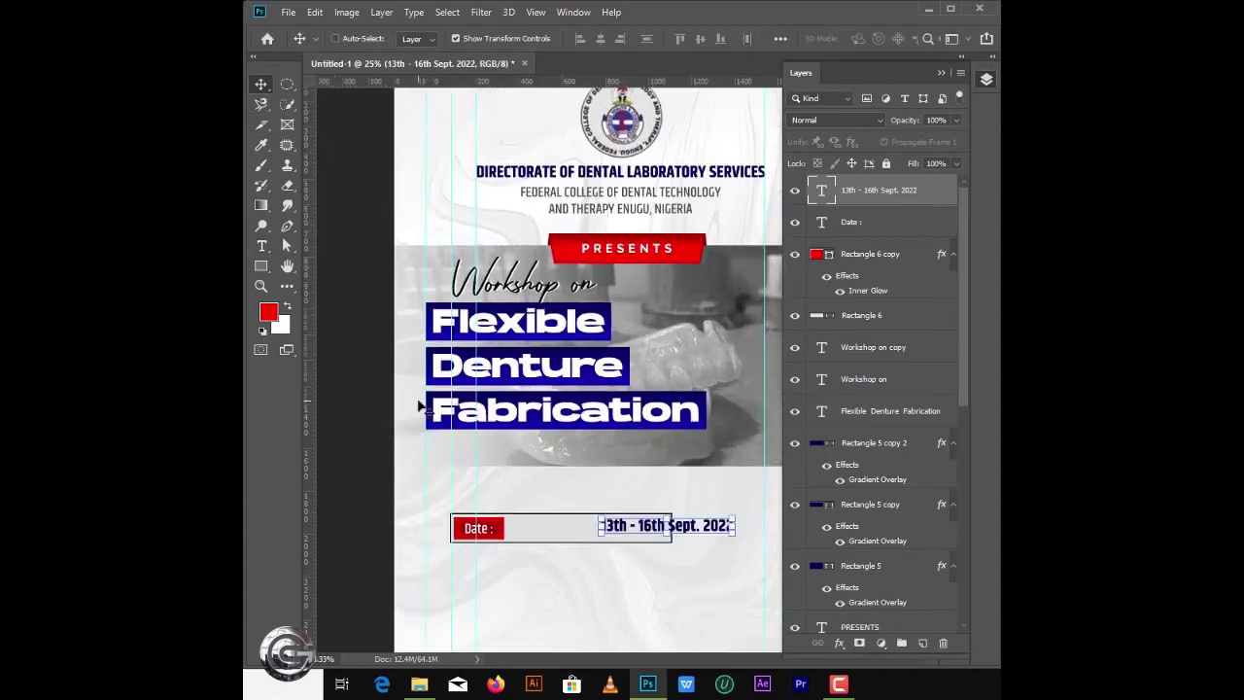
Step: Position the date text inside the grey rectangle, just right of the red "Date :" label
key("ctrl+plus")
key("ctrl+plus")
key("ctrl+plus")
left_click(940, 73)
scroll(777, 471, "down", 3)
left_click_drag(777, 471, 604, 477)
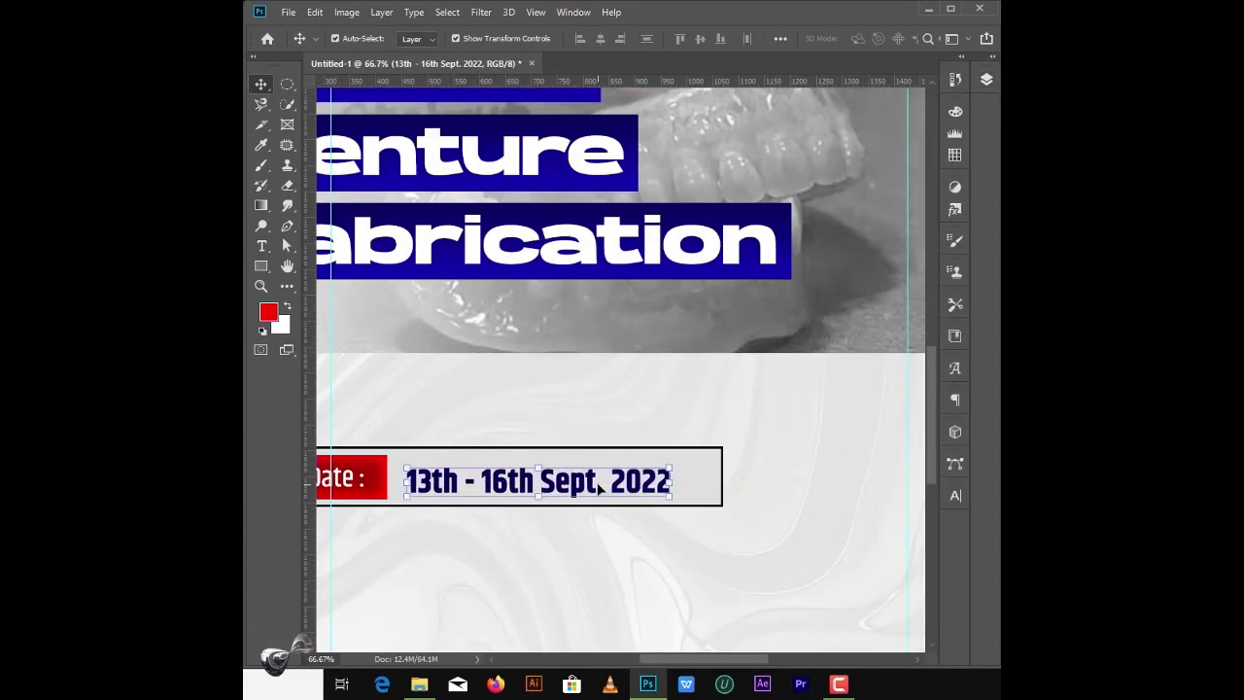
Step: Change the colour of the "13th - 16th Sept. 2022" text to black
double_click(539, 477)
left_click(867, 38)
left_click(938, 285)
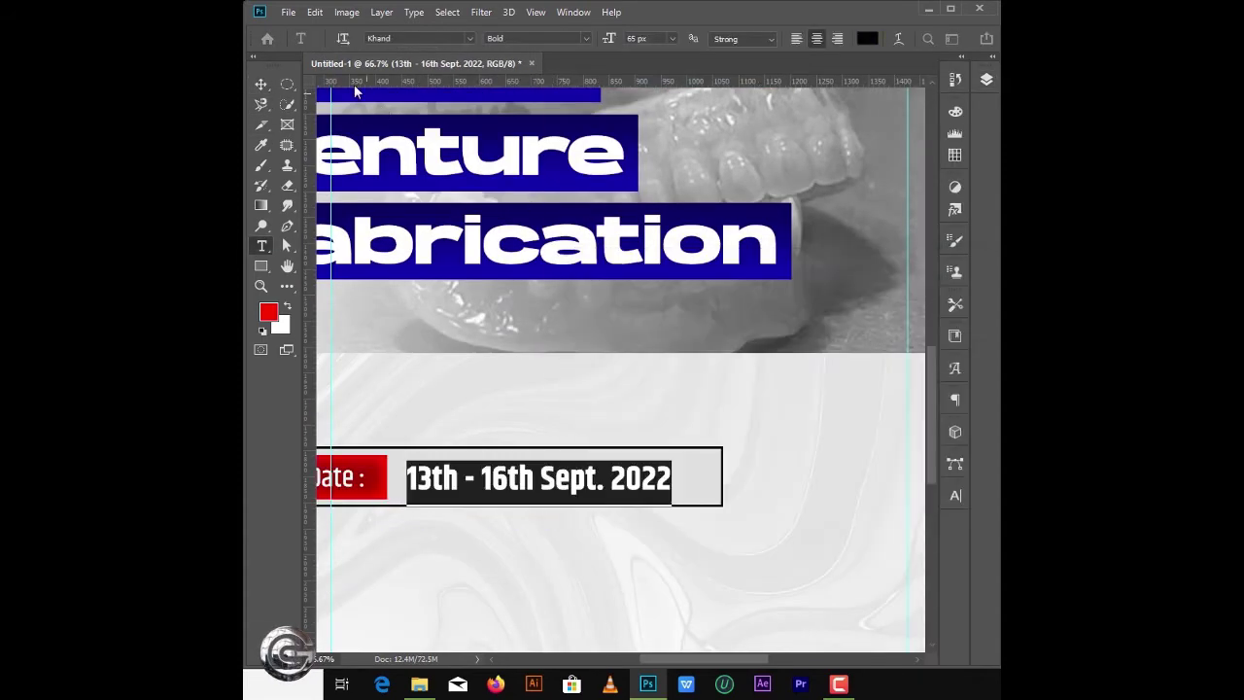
key("ctrl+Return")
Step: Shorten the grey rectangle to fit the date text and add a vertical guide at the text's left edge
key("v")
left_click_drag(710, 472, 684, 480)
key("ctrl+minus")
key("ctrl+minus")
key("ctrl+minus")
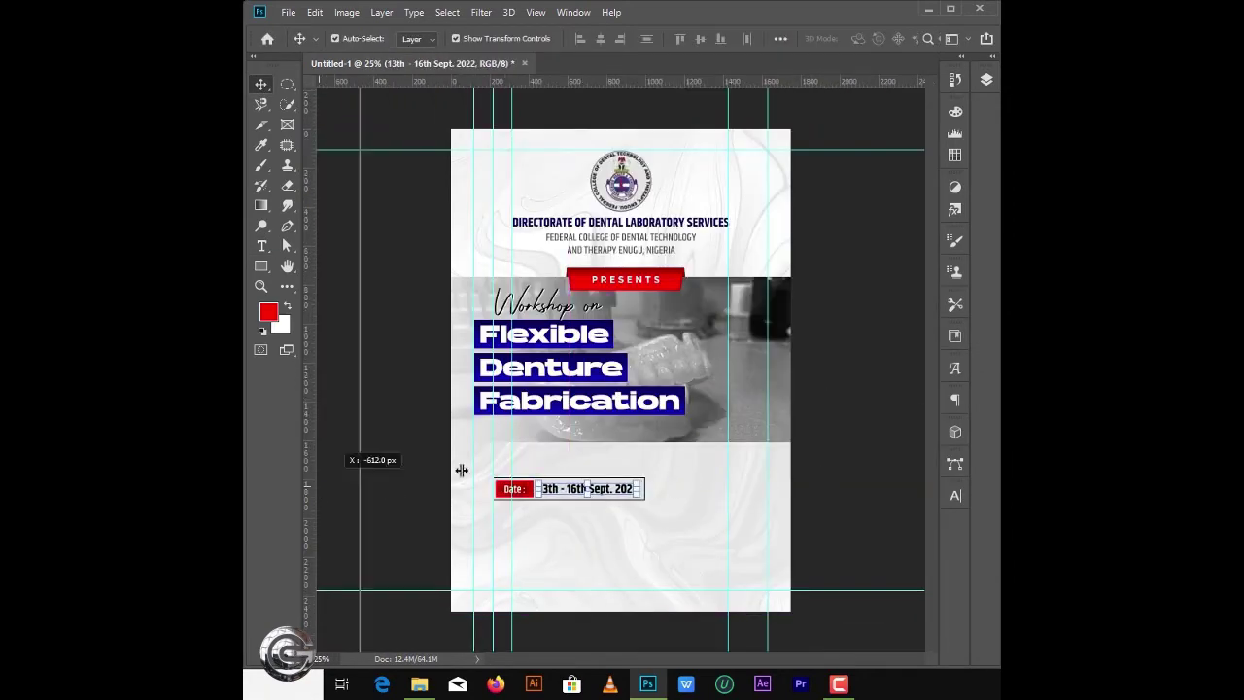
left_click_drag(462, 470, 619, 493)
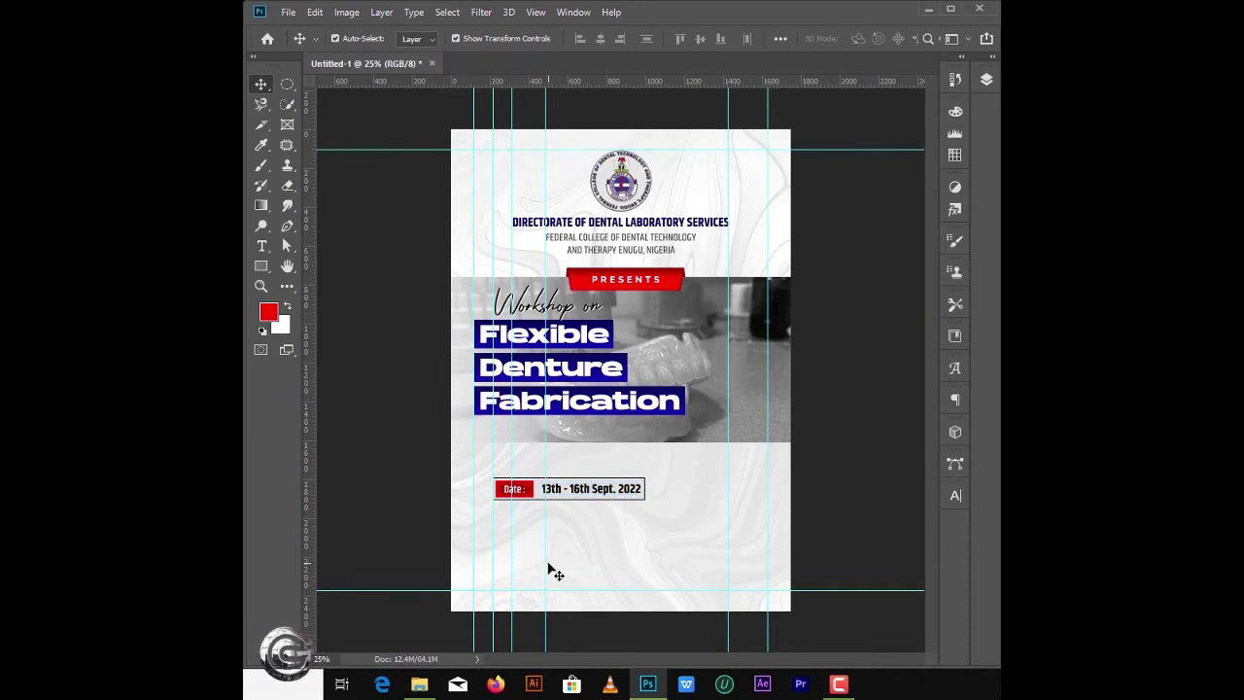
Step: Adjust the character formatting of the two-line college address text to make it slightly wider
key("ctrl+plus")
key("ctrl+plus")
scroll(555, 574, "up", 3)
double_click(619, 228)
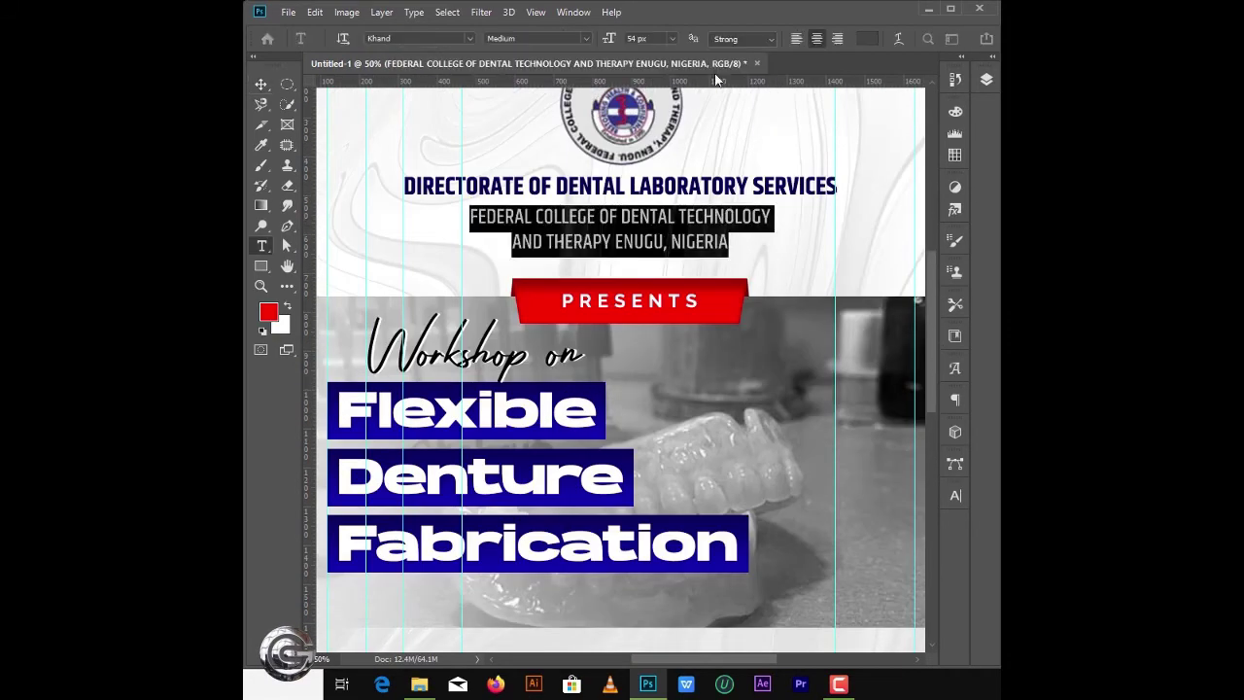
key("Return")
key("ctrl+Return")
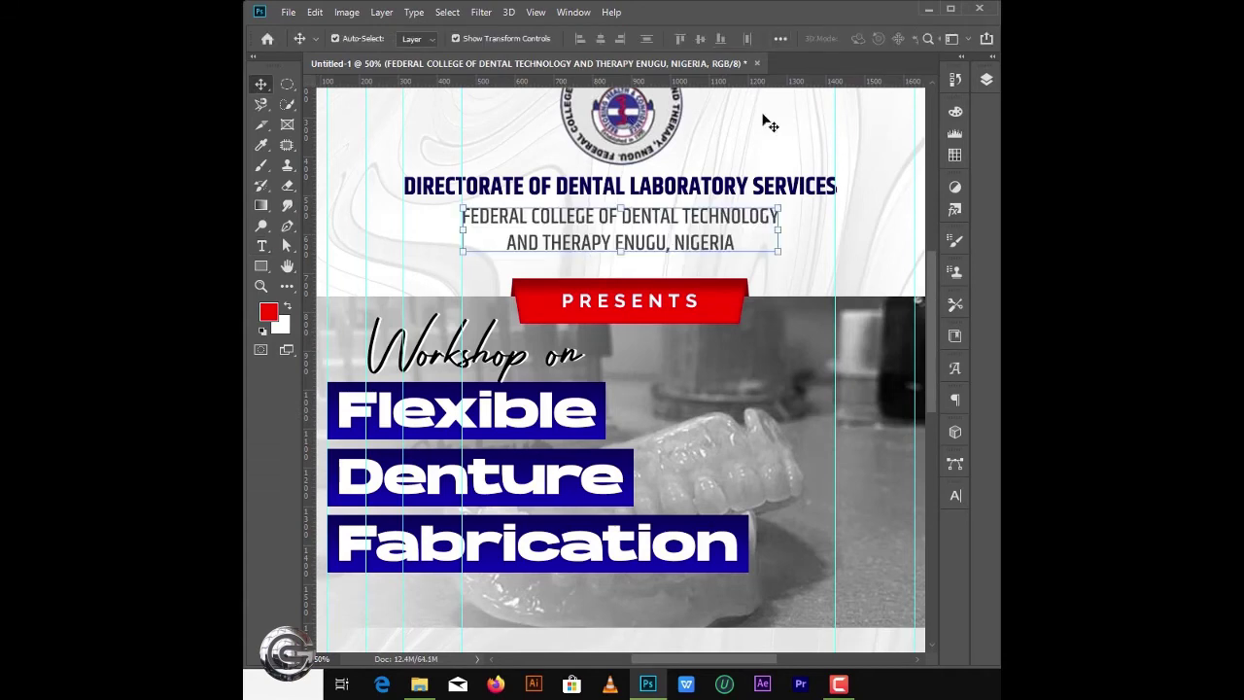
Step: Align the college address text to the horizontal centre of the canvas
key("a")
left_click(260, 83)
left_click(780, 39)
left_click(809, 206)
left_click(733, 80)
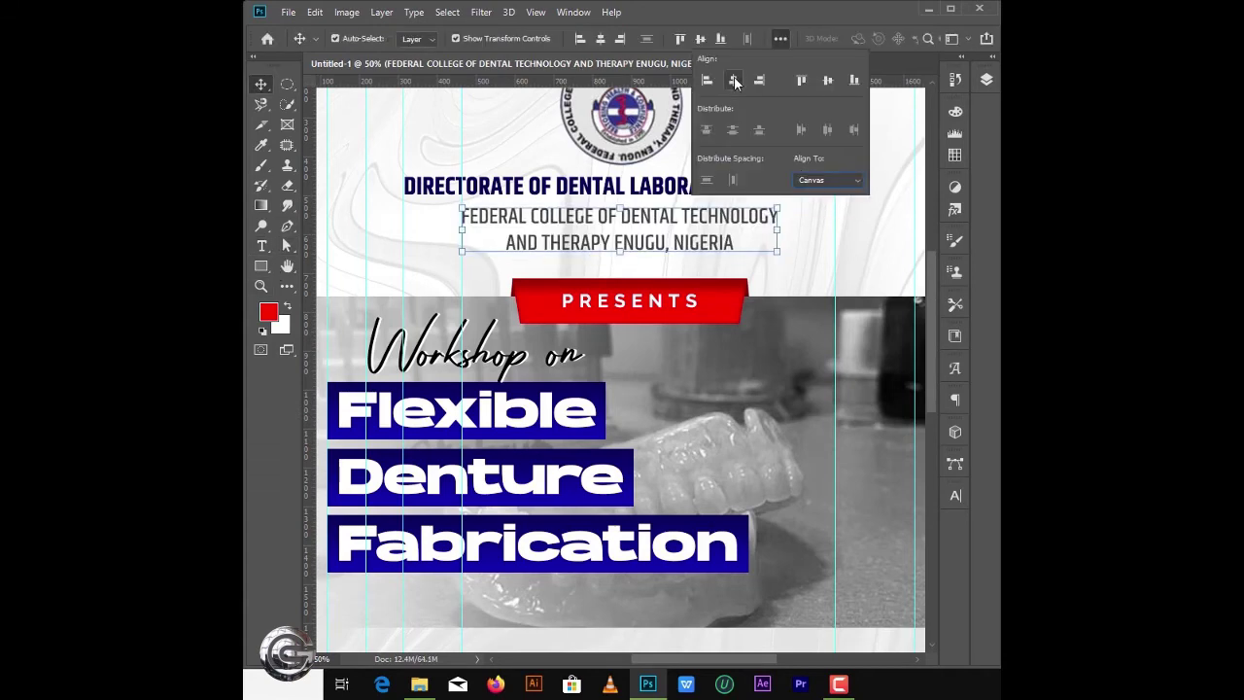
left_click(860, 274)
Step: Apply a lighter font weight to the "13th - 16th Sept. 2022" text
key("ctrl+minus")
key("ctrl+minus")
key("t")
left_click(592, 489)
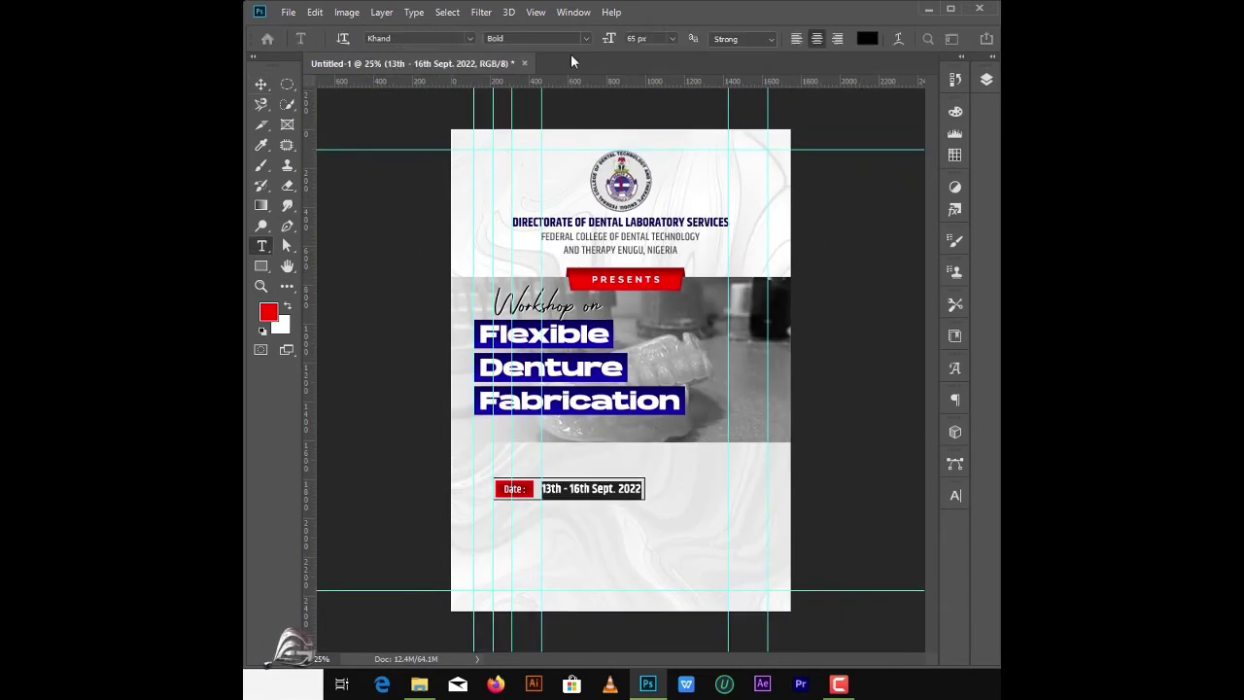
key("ctrl+Return")
key("v")
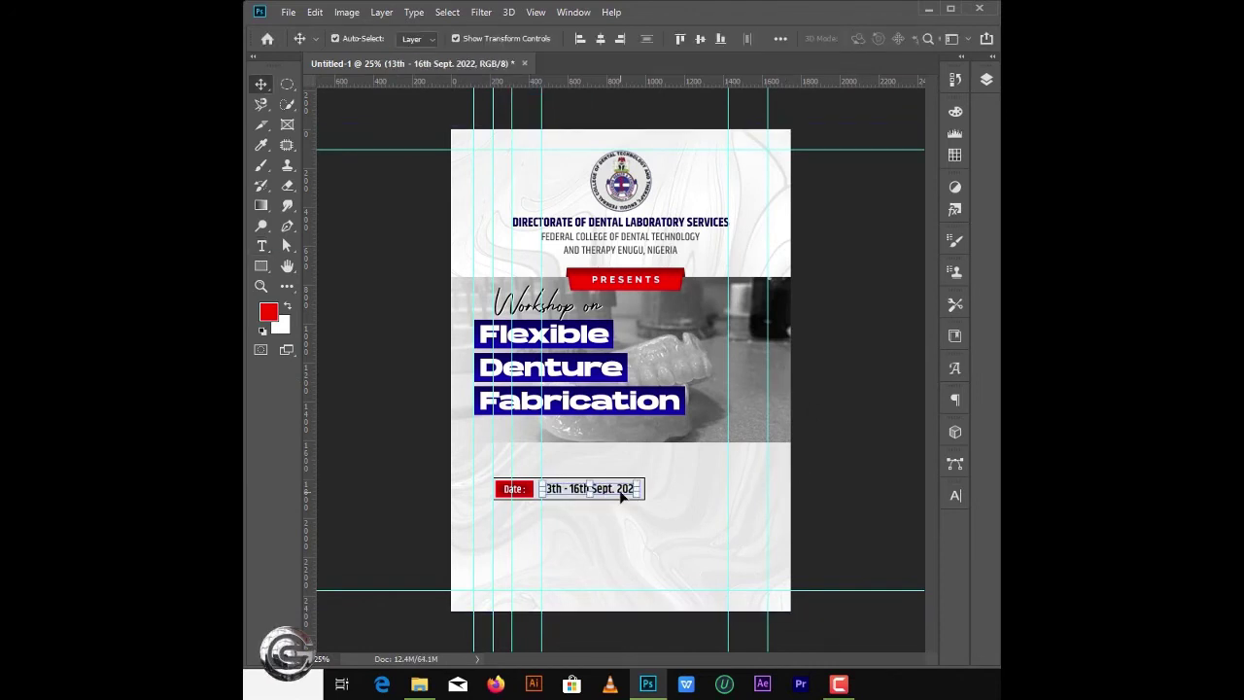
Step: Duplicate the complete date row, including both rectangles and both texts, and place the copy directly below the original
left_click(987, 80)
left_click(852, 254, "shift")
left_click(874, 317, "shift")
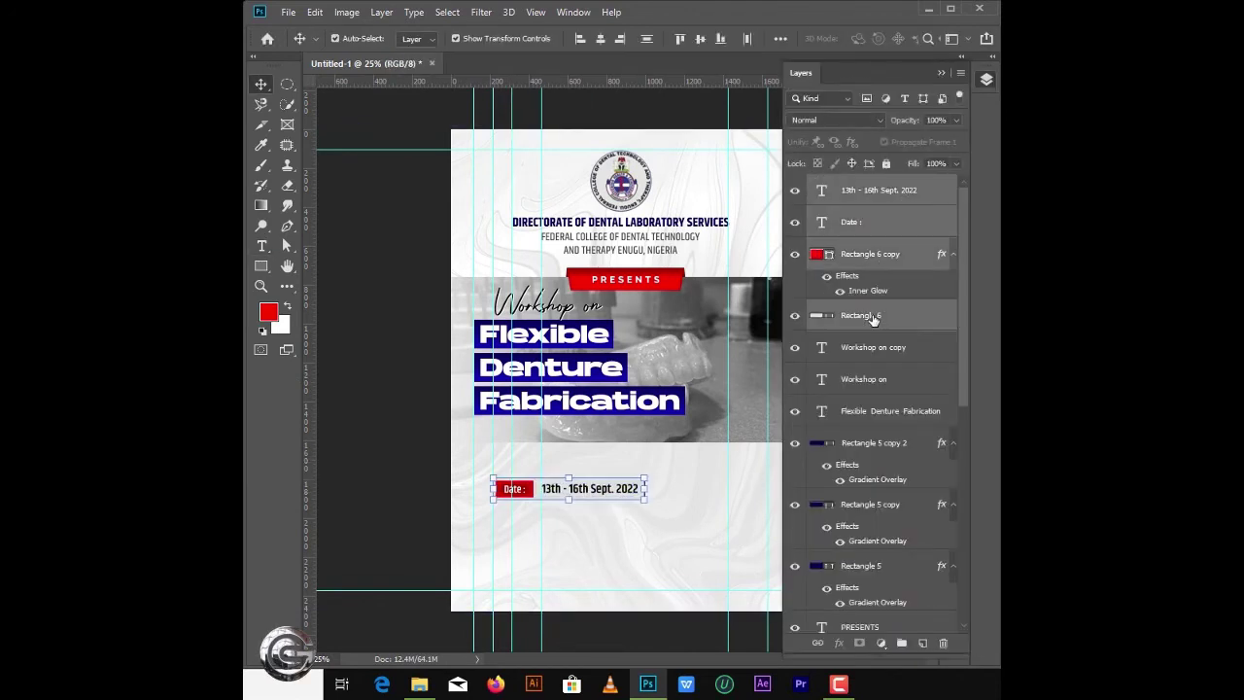
key("shift+Down")
key("shift+Down")
key("shift+Down")
key("shift+Down")
key("shift+Down")
key("shift+Down")
key("shift+Down")
key("shift+Down")
key("shift+Down")
key("shift+Down")
key("shift+Down")
key("shift+Down")
key("shift+Down")
key("shift+Down")
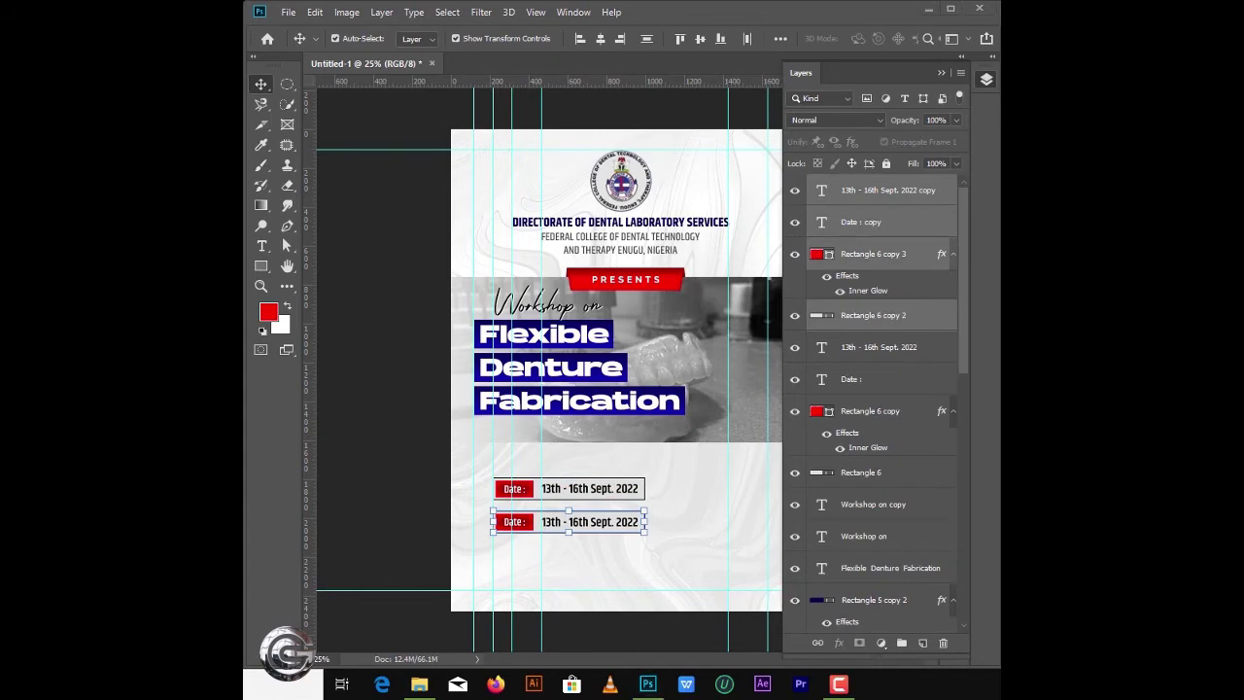
left_click(987, 80)
scroll(509, 533, "up", 5)
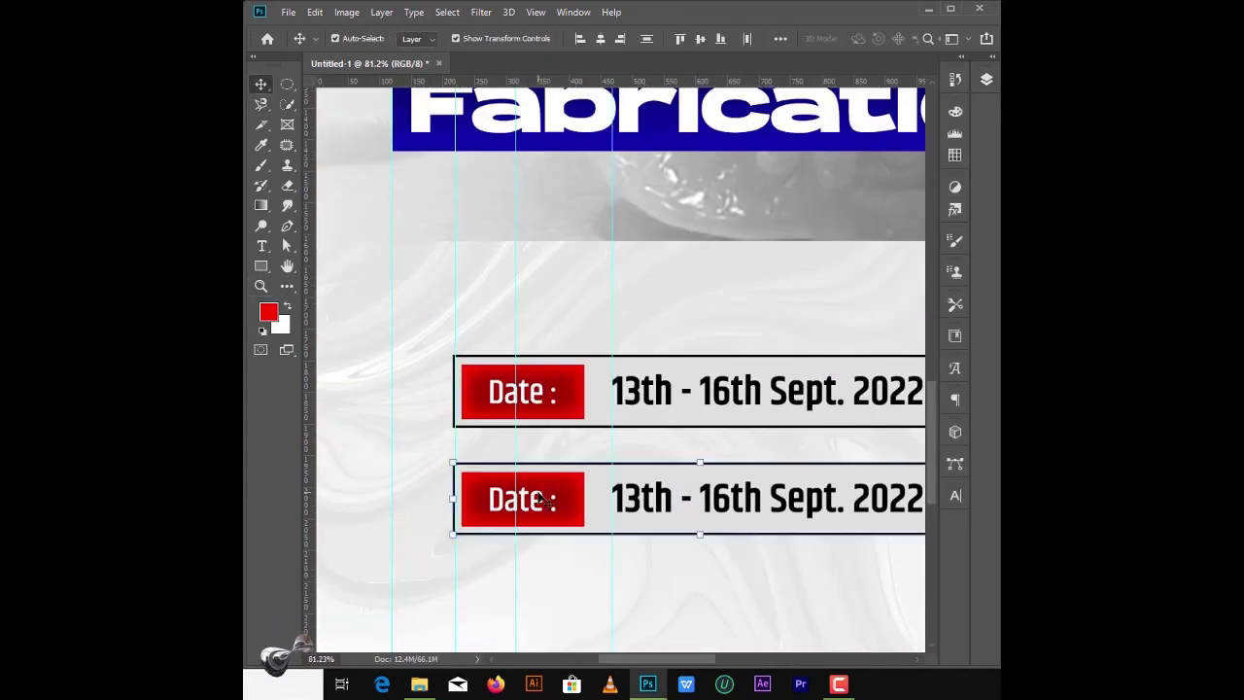
Step: Change the duplicated row's label to "Venue :" and centre it within its red rectangle
key("F7")
key("t")
left_click_drag(544, 499, 481, 497)
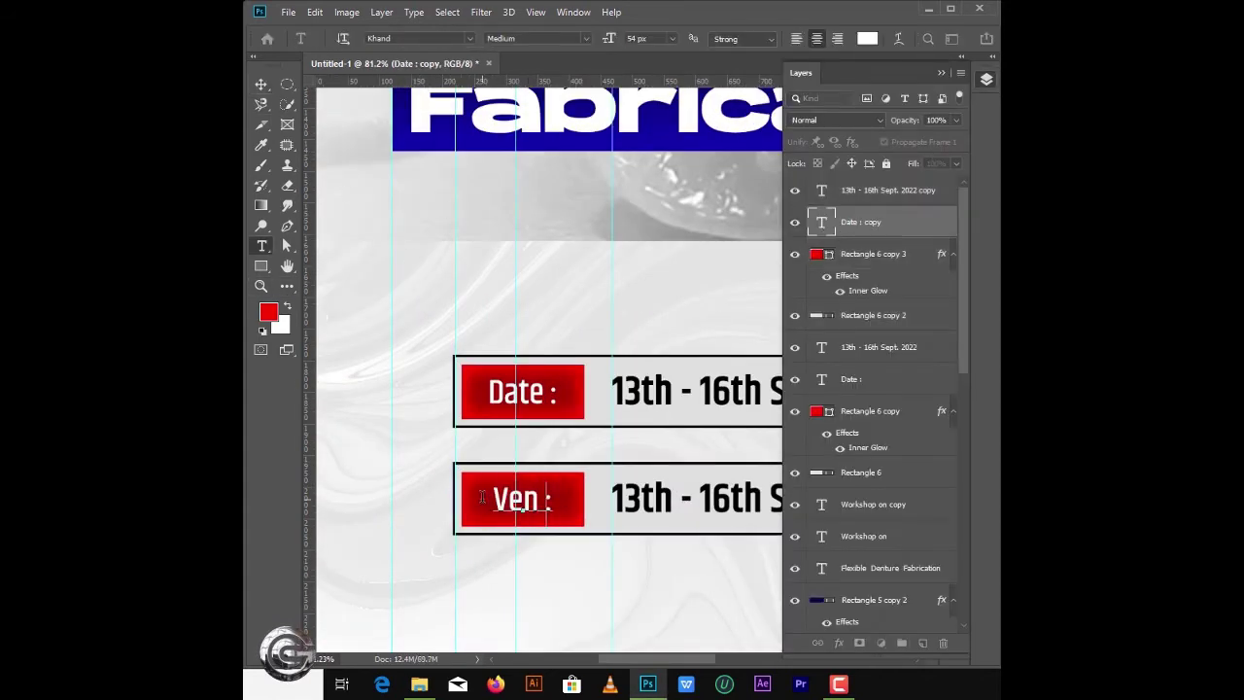
left_click(261, 84)
left_click(873, 253, "shift")
left_click(780, 38)
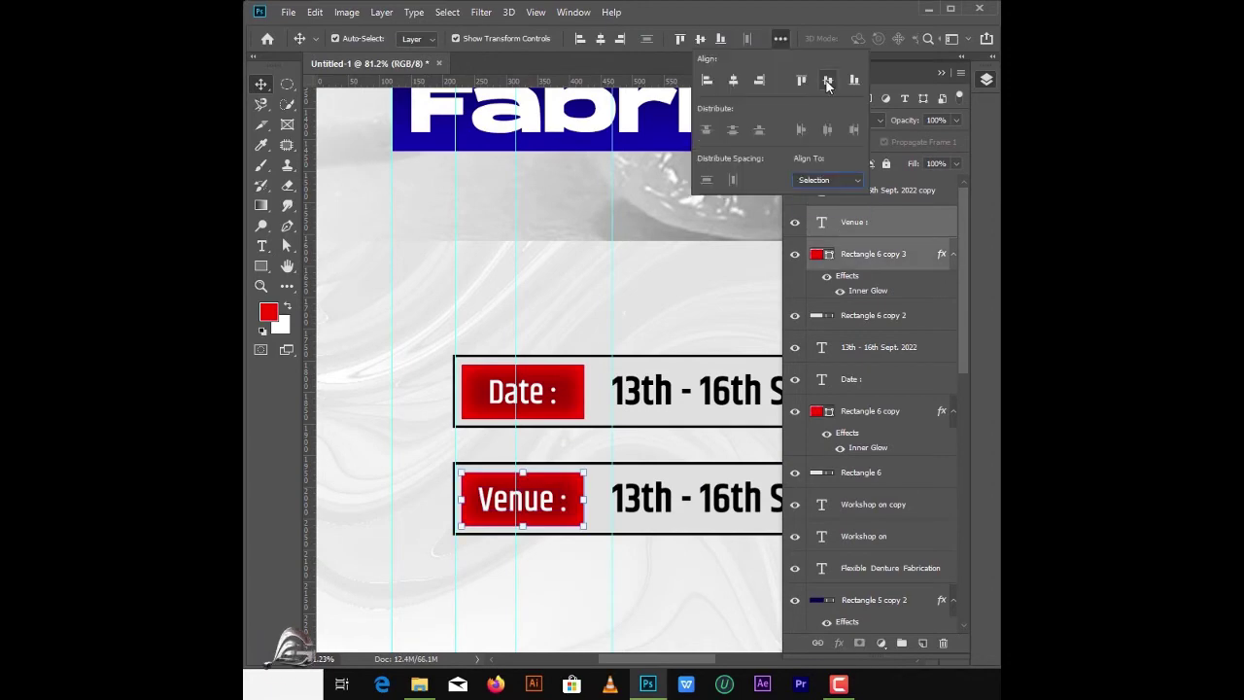
left_click(505, 319)
Step: Replace the duplicated date text with "College of Prosthodontics Laboratory" and shift it to start in line with the date text above
key("ctrl+minus")
key("ctrl+minus")
double_click(761, 456)
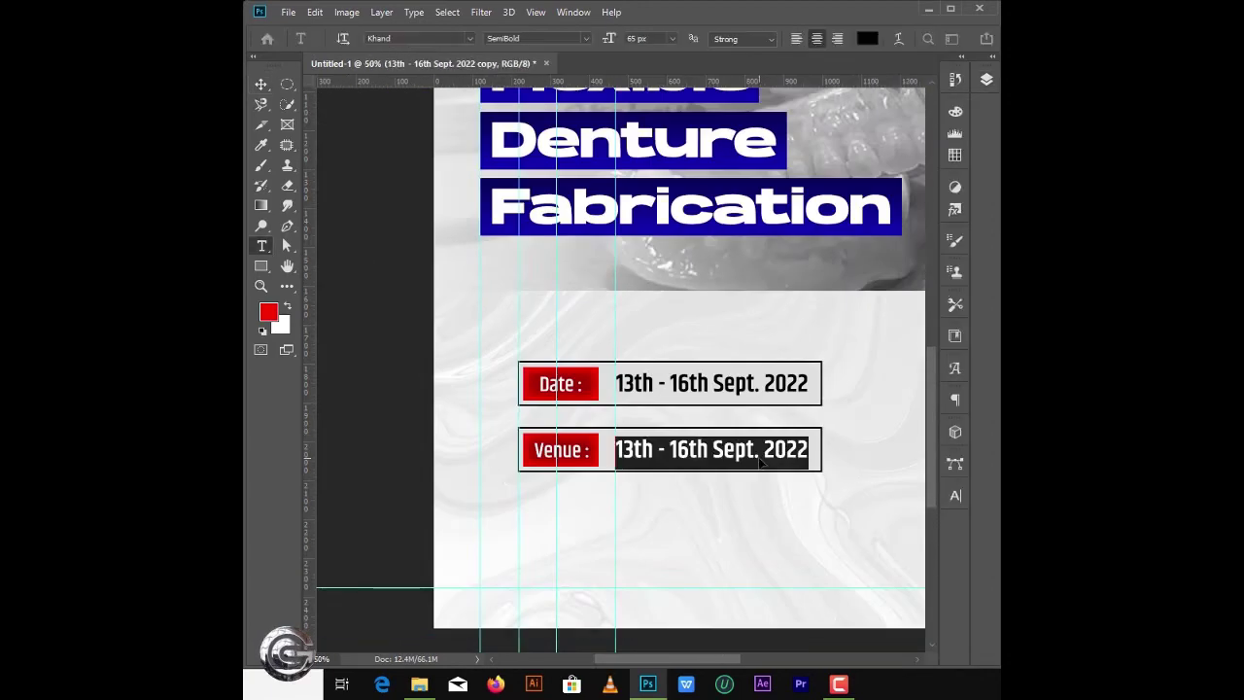
type("College of")
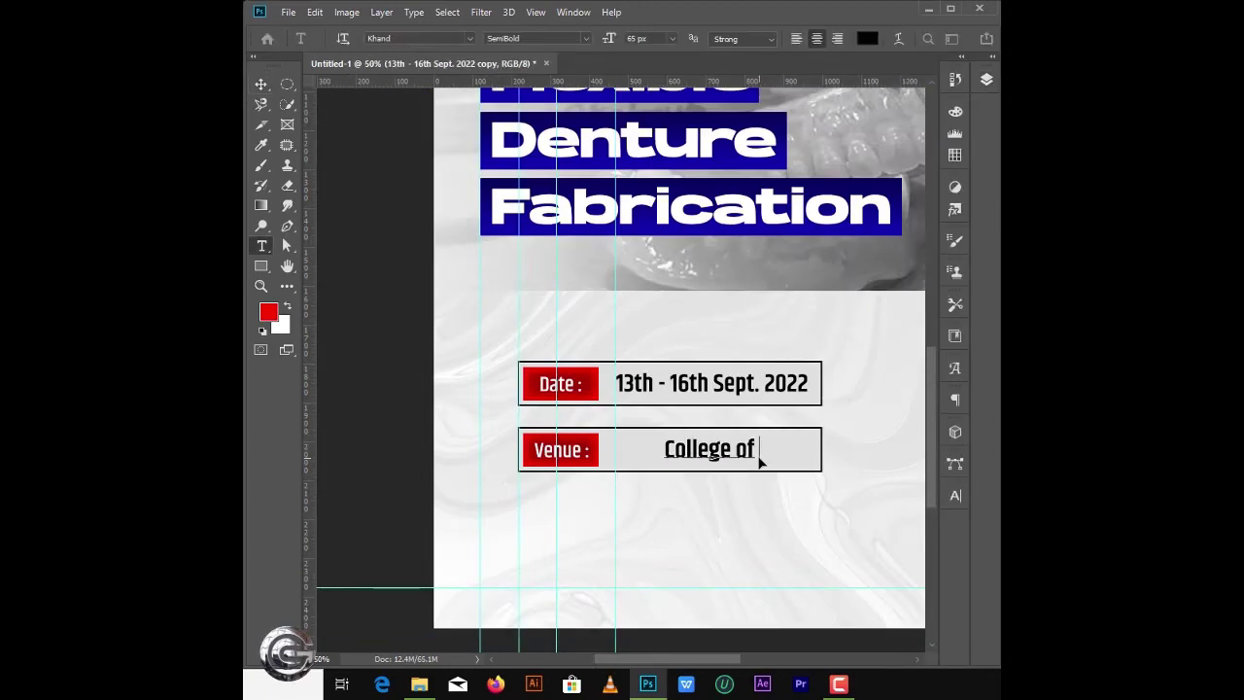
type(" Prosthodontics")
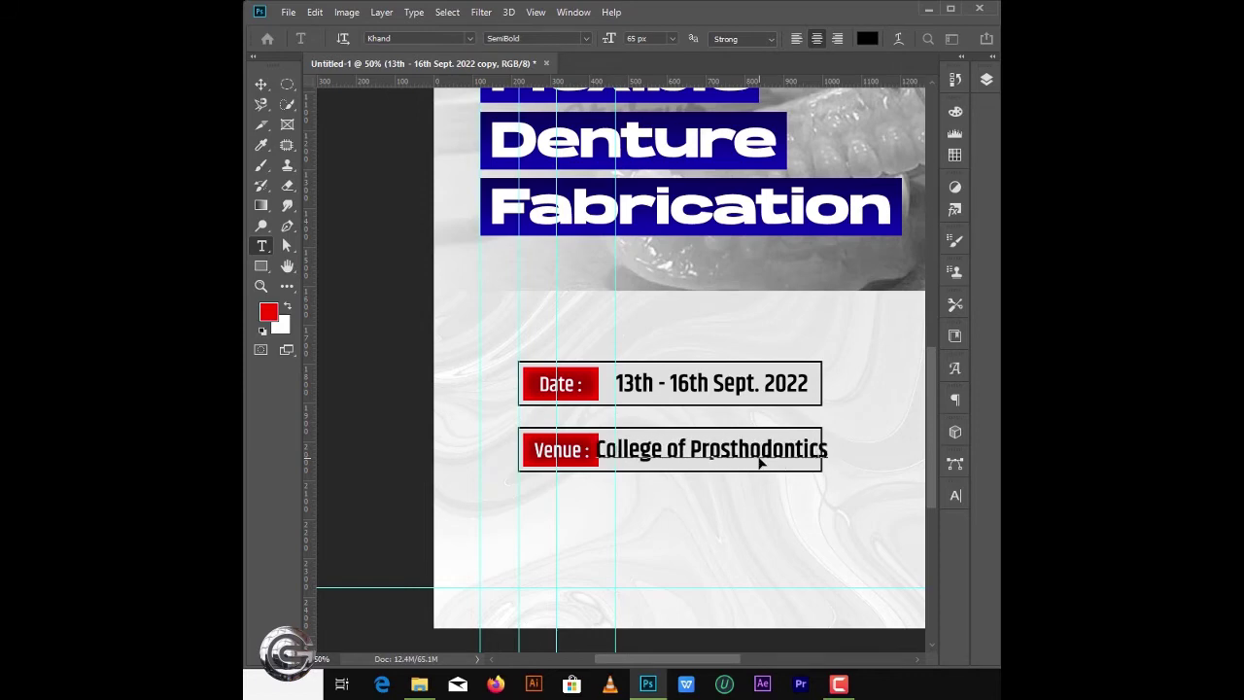
type(" L")
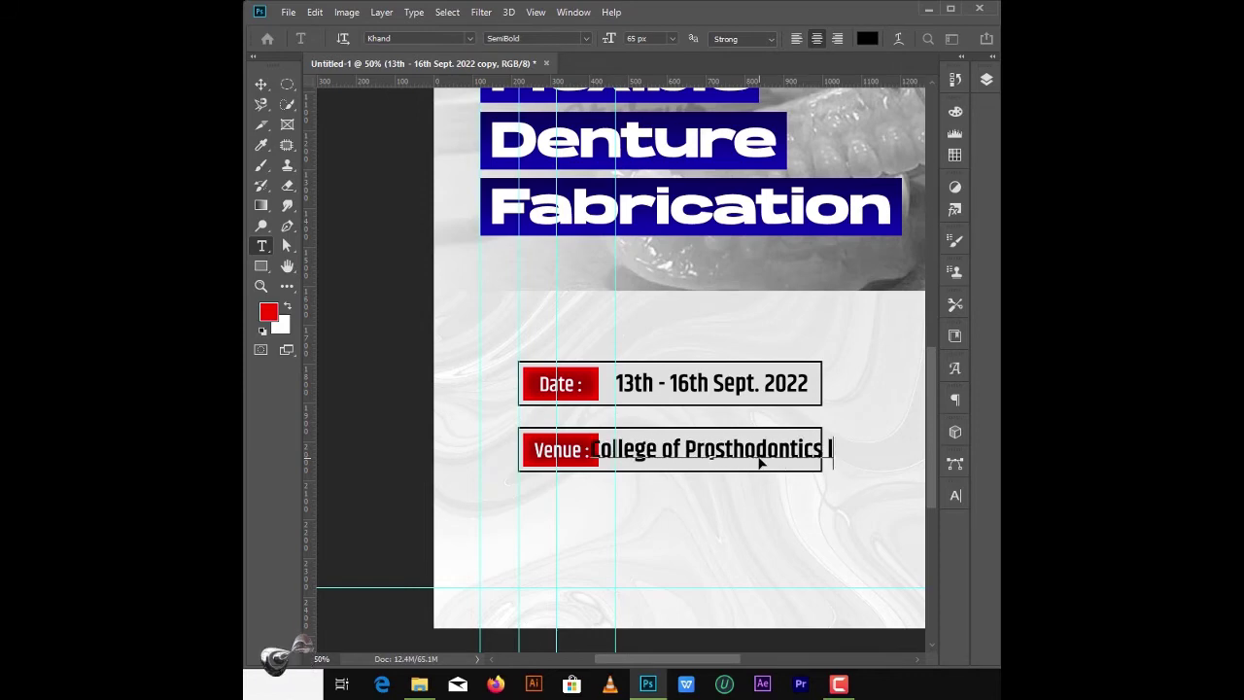
type("aboratory")
key("ctrl+Return")
key("v")
left_click_drag(671, 449, 756, 449)
Step: Widen the venue row's outlined rectangle so it encloses the whole college laboratory text
key("ctrl+minus")
key("ctrl+minus")
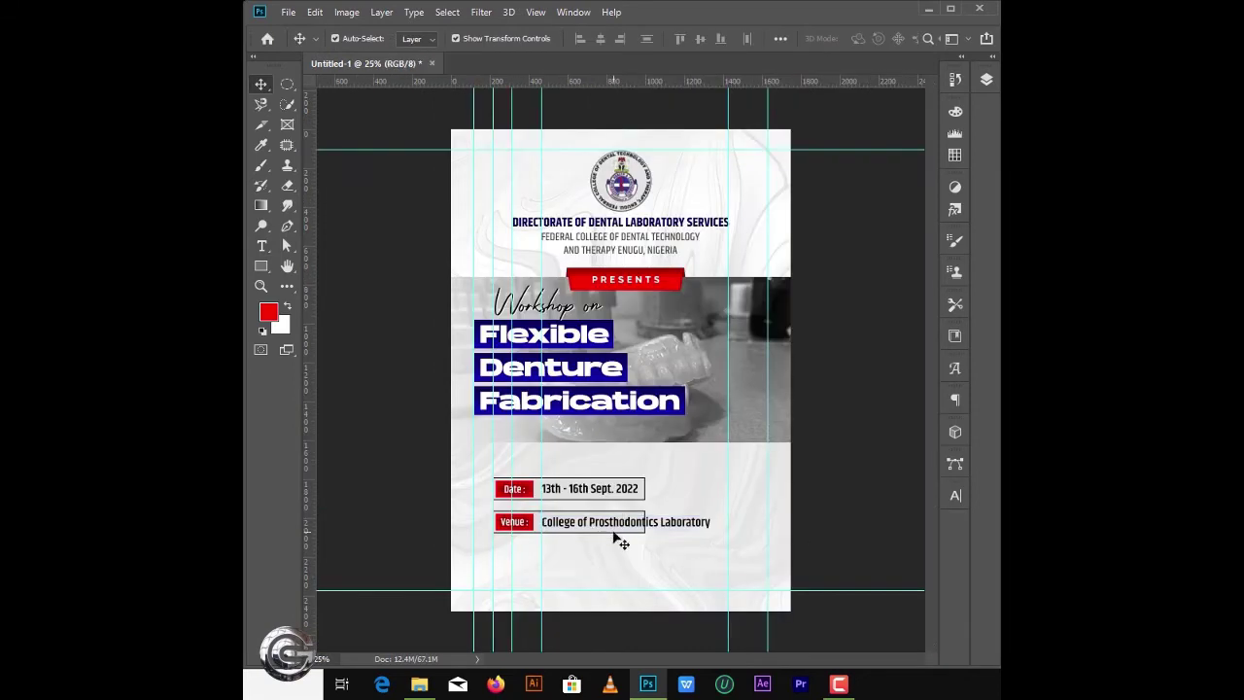
left_click(613, 532)
key("ctrl+t")
left_click_drag(644, 521, 719, 530)
key("Return")
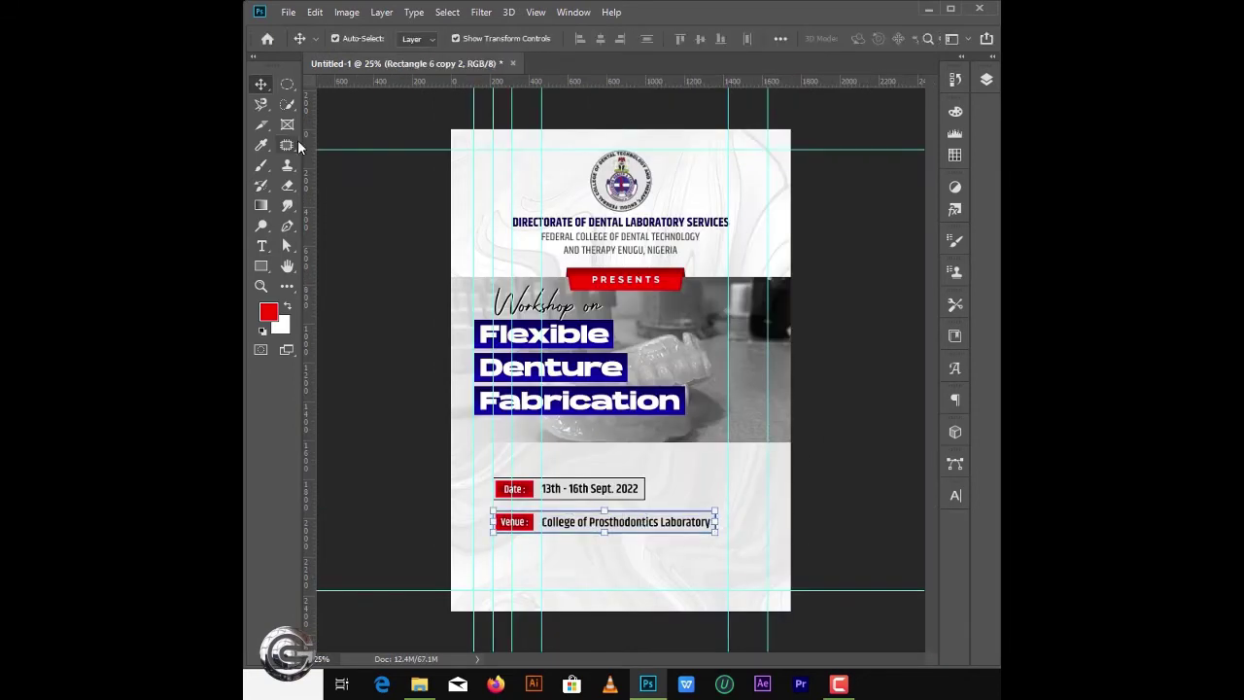
Step: Add the text "FREE FOR ALL DENTAL TECHNOLOGISTS" below the venue row and centre it horizontally on the canvas
key("a")
left_click(272, 248)
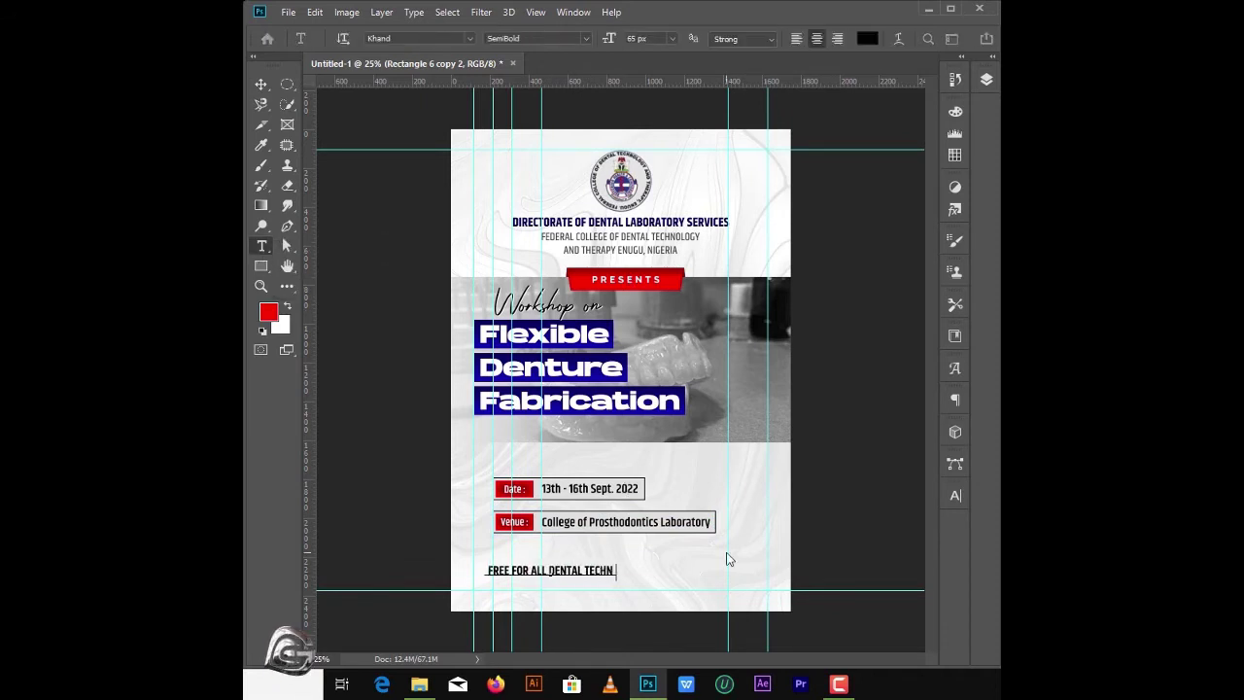
left_click(260, 84)
left_click(780, 38)
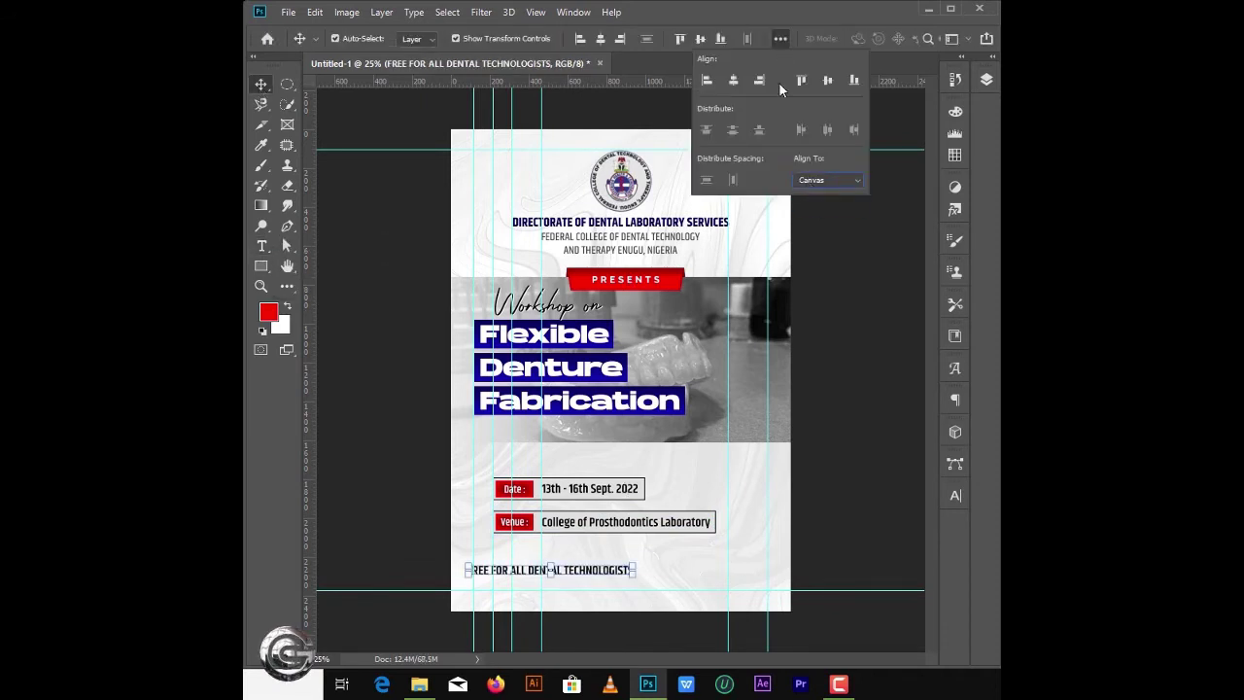
left_click(732, 80)
Step: Set the "FREE FOR ALL DENTAL TECHNOLOGISTS" text to 50 px and widen its letter spacing to roughly the header's width
double_click(688, 574)
left_click(954, 497)
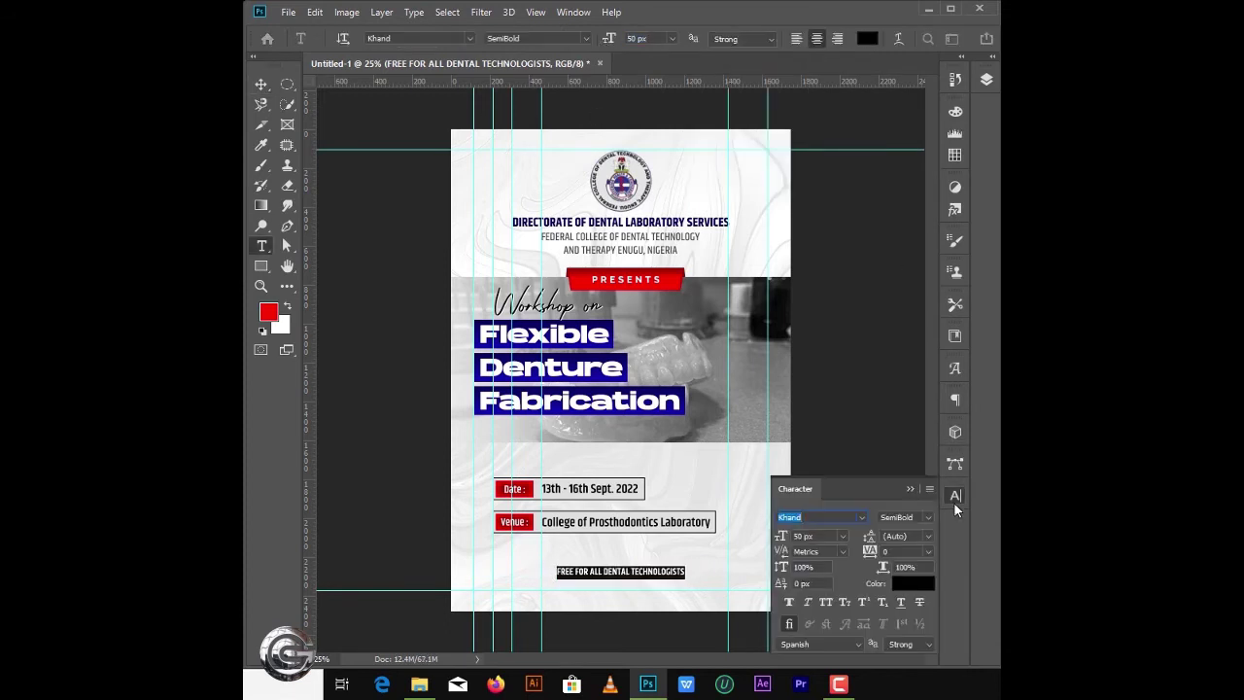
left_click(910, 488)
left_click(261, 85)
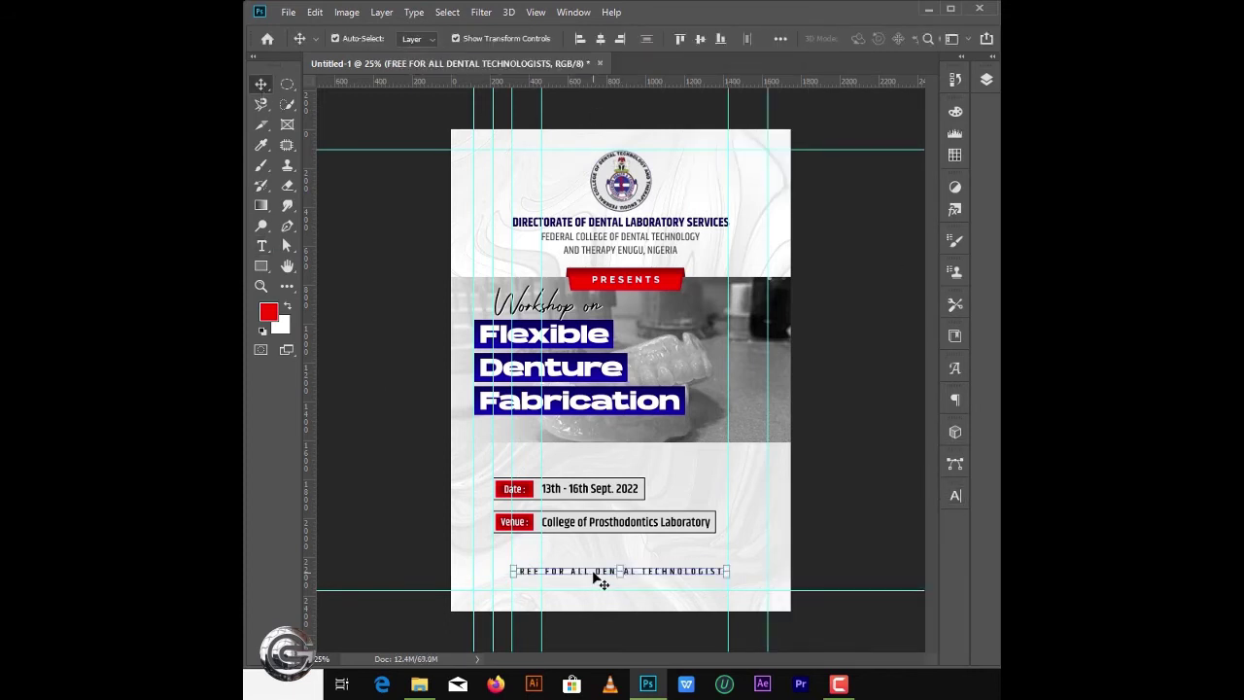
left_click(841, 456)
Step: Recolour the "FREE FOR ALL DENTAL TECHNOLOGISTS" text with the red sampled from the PRESENTS ribbon
double_click(577, 579)
left_click(867, 38)
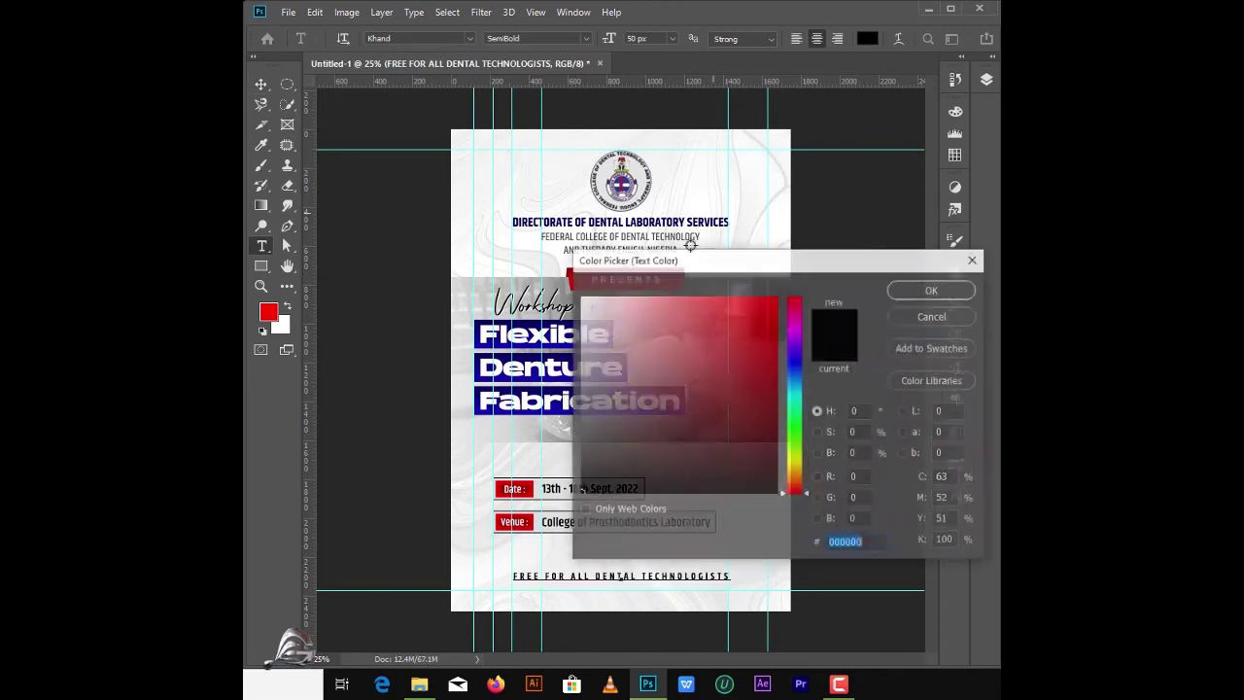
left_click(678, 280)
key("Return")
left_click(357, 121)
Step: Draw a thin straight horizontal line beneath the "FREE FOR ALL DENTAL TECHNOLOGISTS" text with the Pen tool as a stroked shape
key("p")
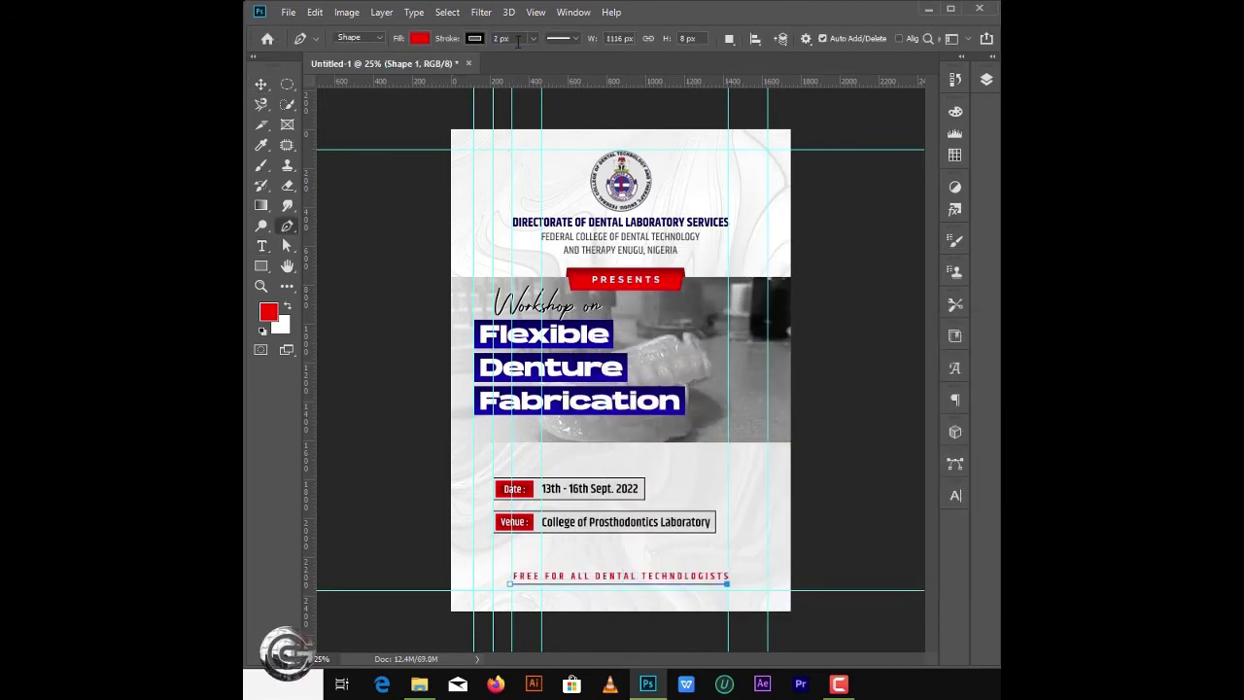
left_click(434, 39)
key("v")
left_click(438, 342)
left_click(680, 589)
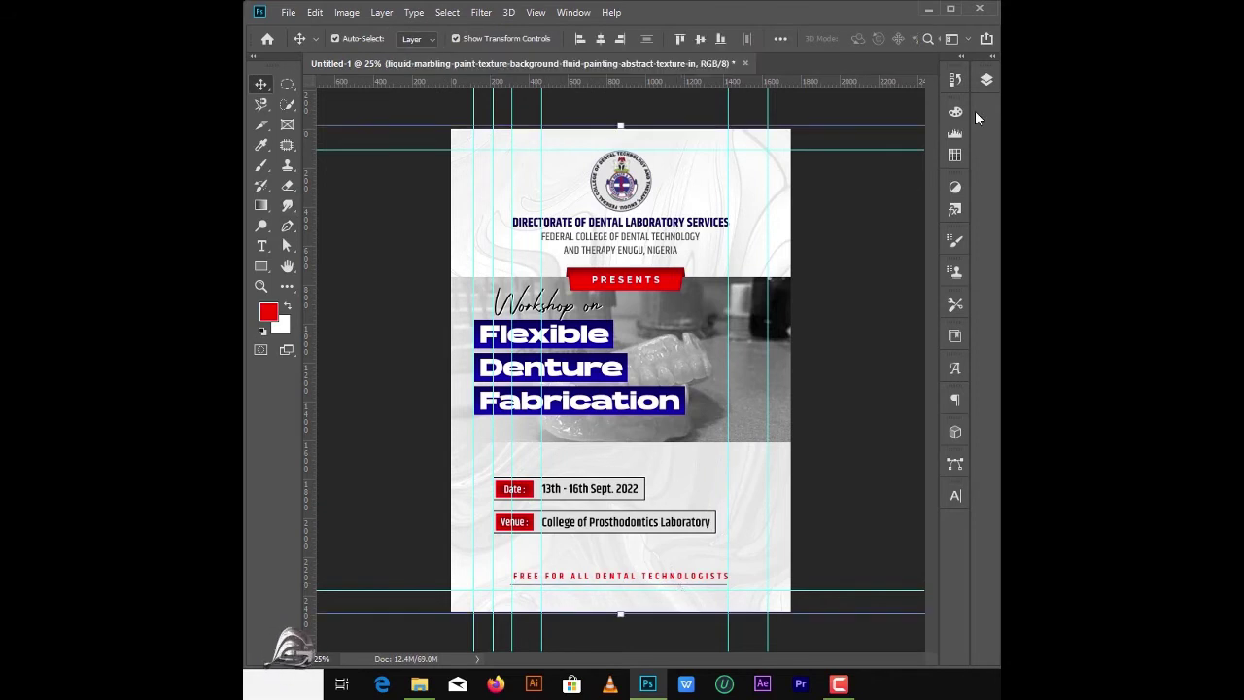
Step: Move the underline's shape layer to the top of the layer stack
left_click(986, 80)
scroll(958, 274, "up", 5)
left_click_drag(874, 315, 892, 186)
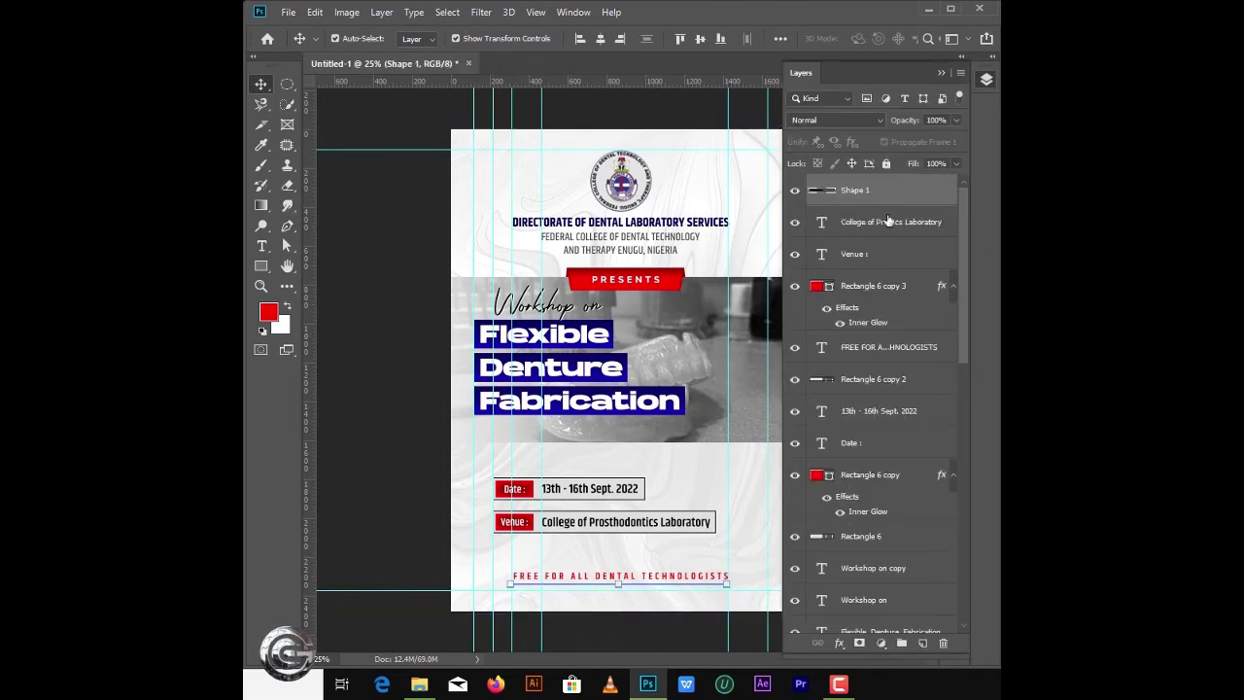
left_click(940, 73)
key("a")
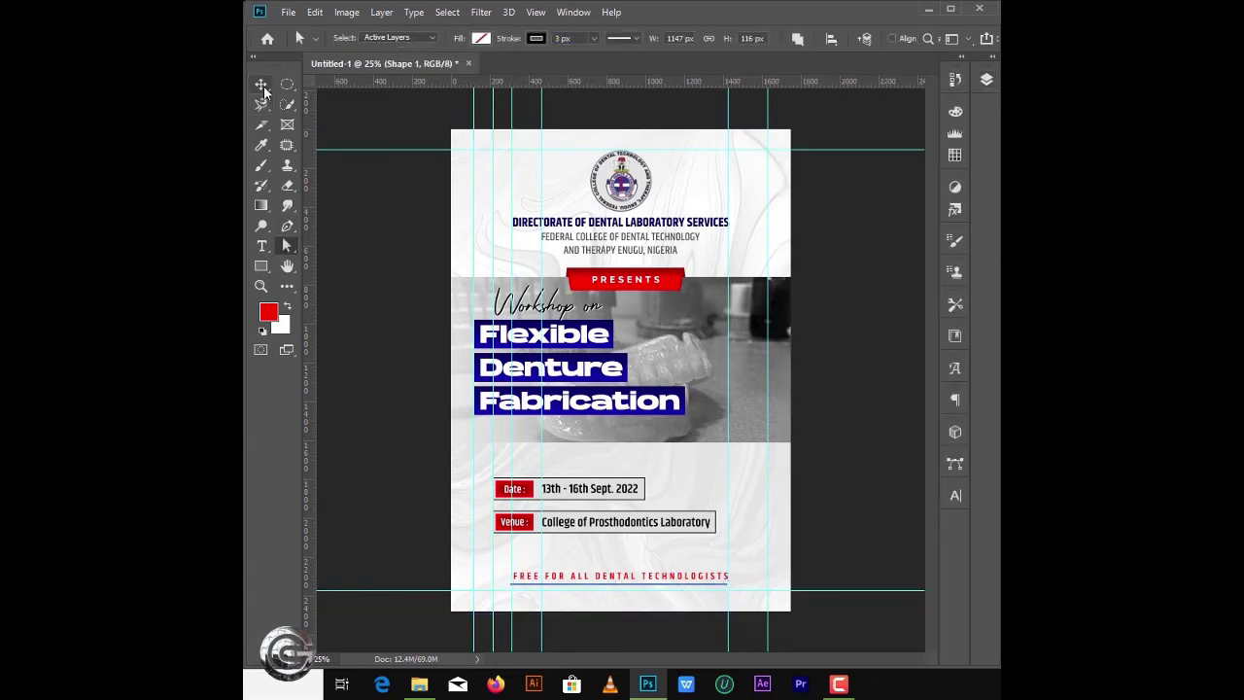
left_click(261, 86)
Step: Place the tagline text layer directly beneath the line's layer and shift both down until the line meets the lower margin guide
left_click(654, 574)
key("ctrl+plus")
scroll(785, 526, "down", 5)
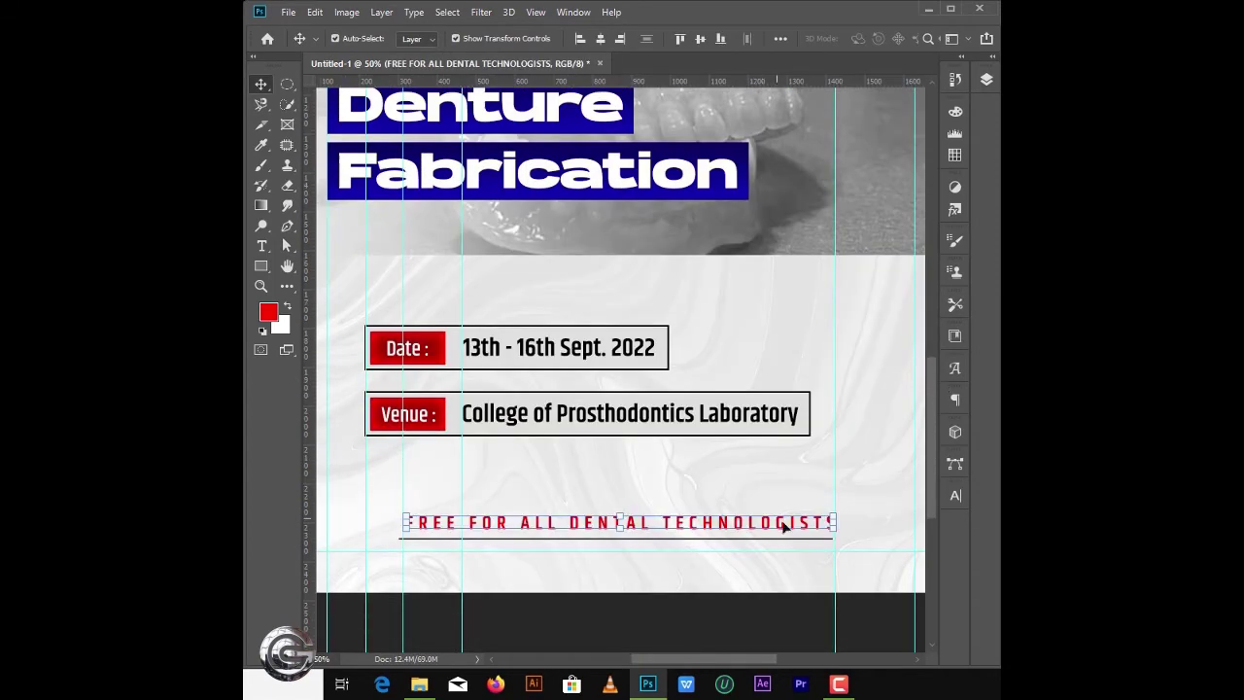
left_click(986, 79)
left_click_drag(874, 344, 875, 219)
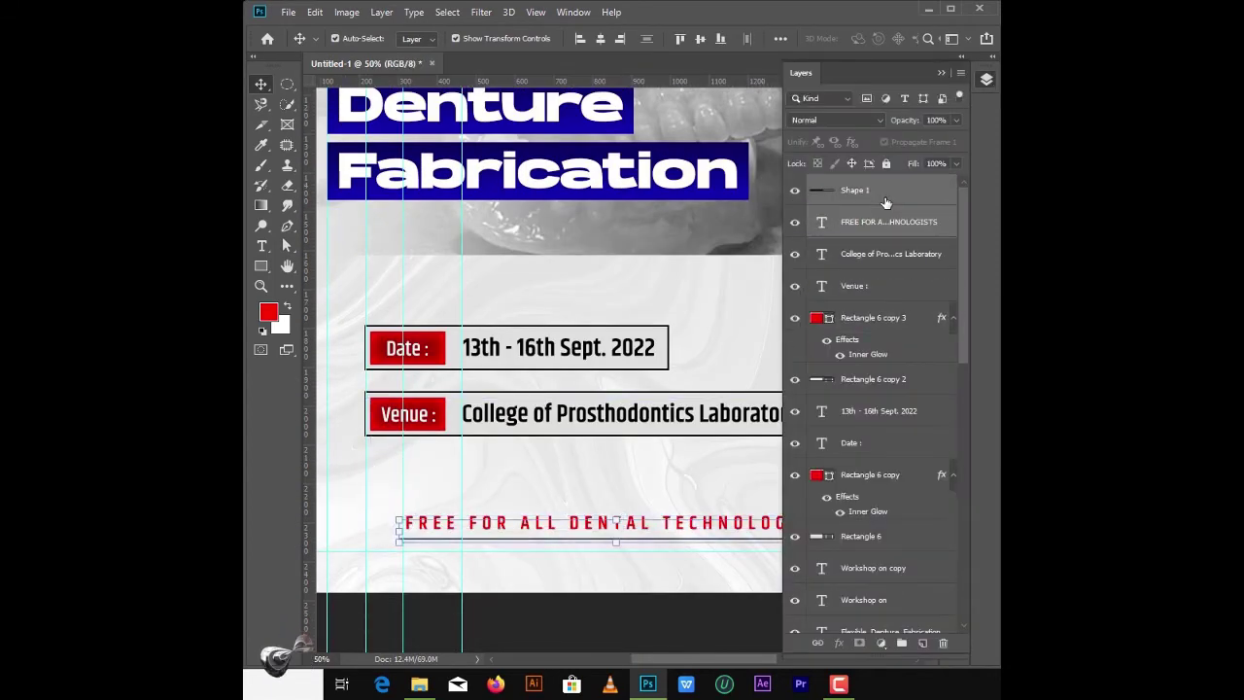
key("ctrl+minus")
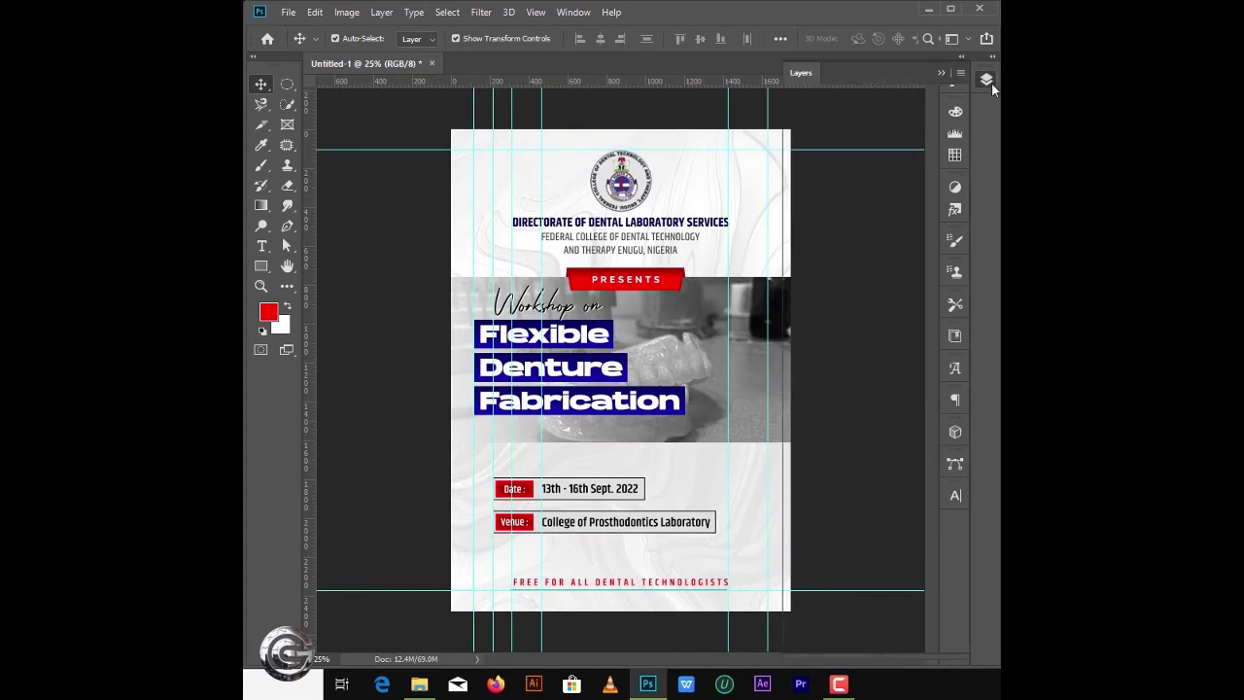
Step: Select all layers of the date and venue rows and nudge them down together towards the tagline
left_click(986, 80)
left_click(874, 535, "shift")
key("shift+Down")
key("shift+Down")
key("shift+Down")
key("shift+Down")
key("shift+Down")
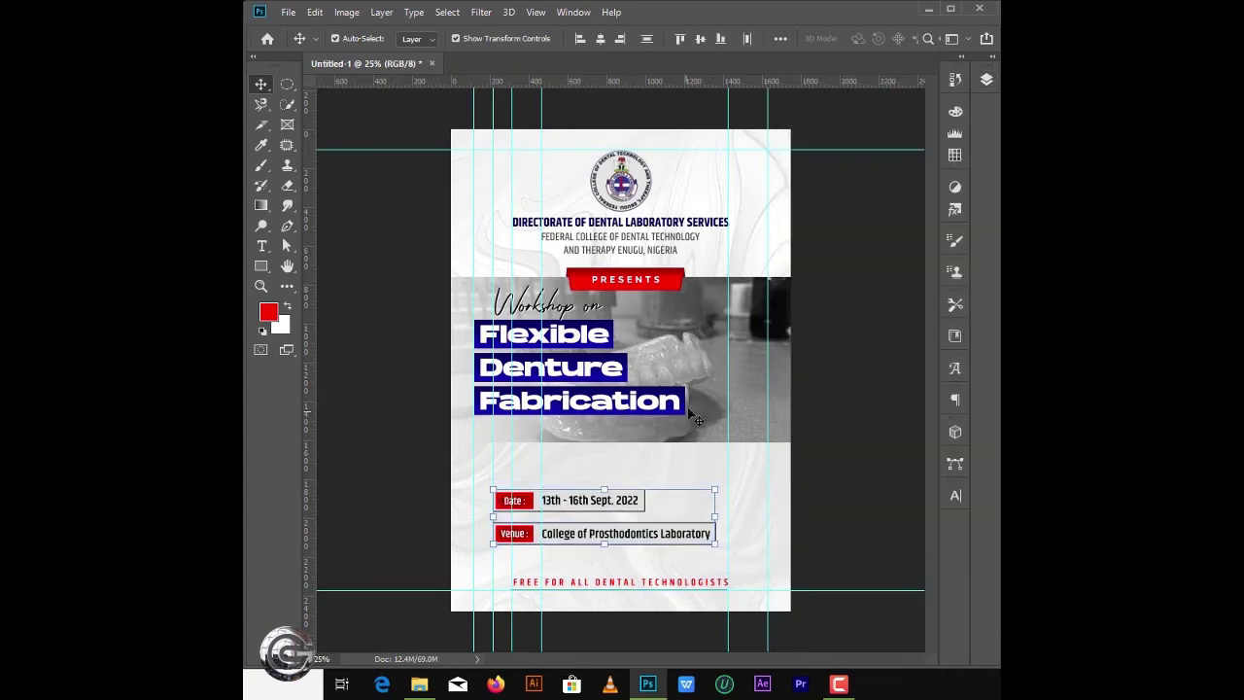
Step: Select the workshop title, blue bars, PRESENTS ribbon and grey denture band layers and nudge them down together
left_click(696, 418)
left_click(987, 79)
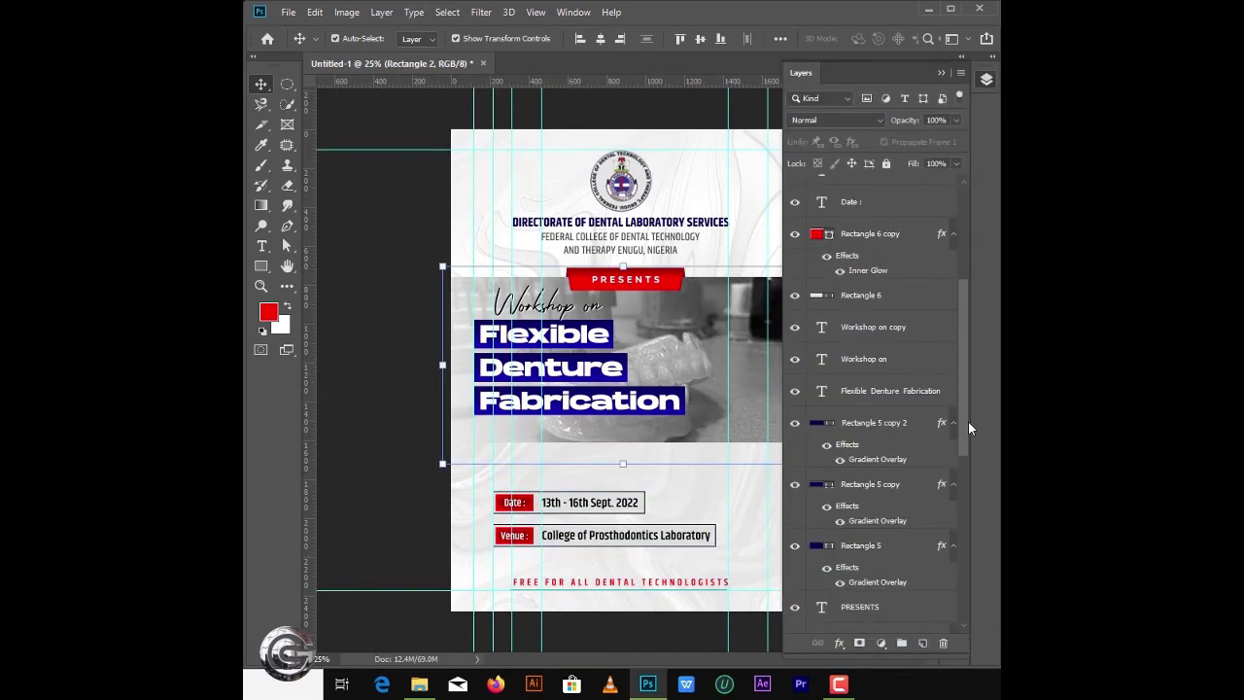
left_click(879, 423)
left_click(894, 331)
left_click(904, 240)
left_click(890, 330)
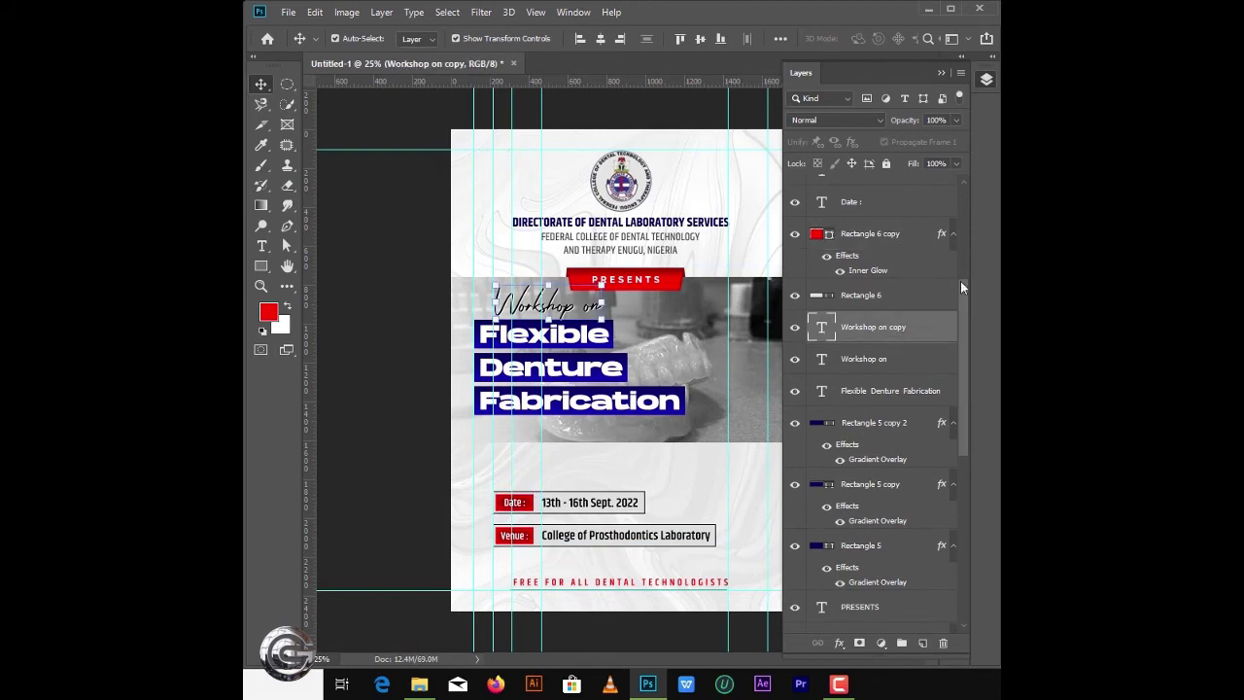
left_click_drag(960, 287, 975, 409)
left_click(880, 565, "shift")
key("shift+Down")
key("shift+Down")
key("shift+Down")
key("shift+Down")
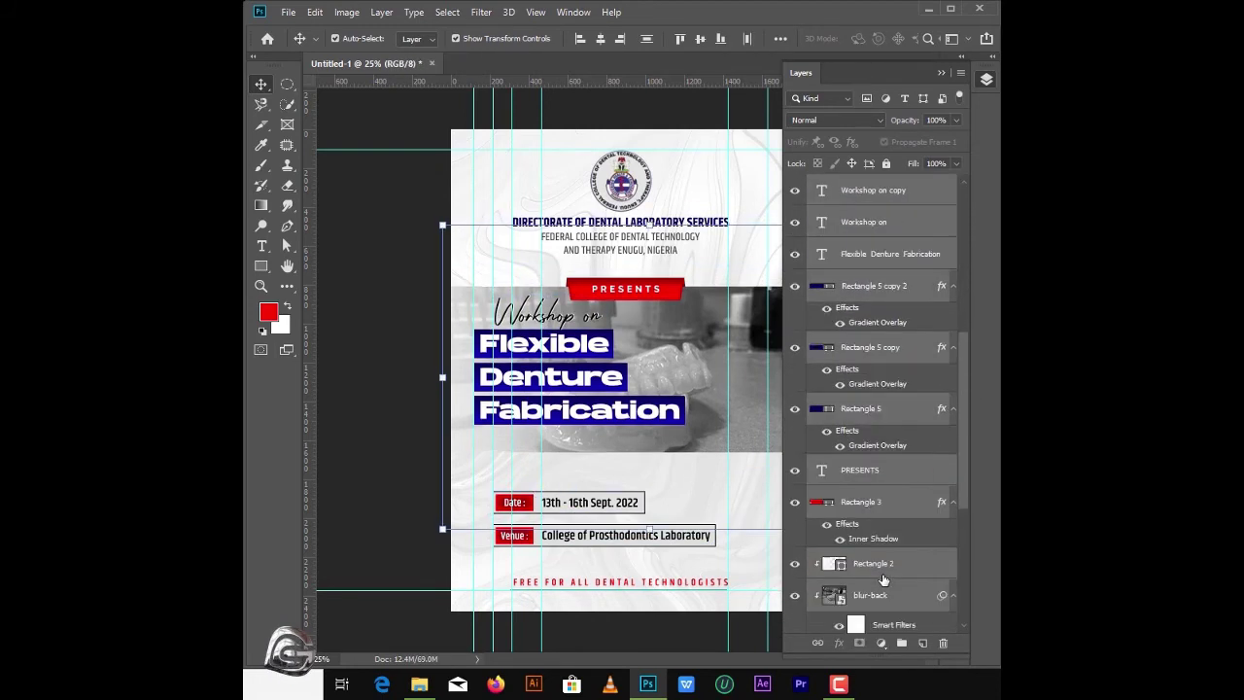
key("shift+Down")
key("shift+Down")
left_click(941, 73)
Step: Nudge the college address text and the "DIRECTORATE OF DENTAL LABORATORY SERVICES" heading down slightly
left_click(735, 229)
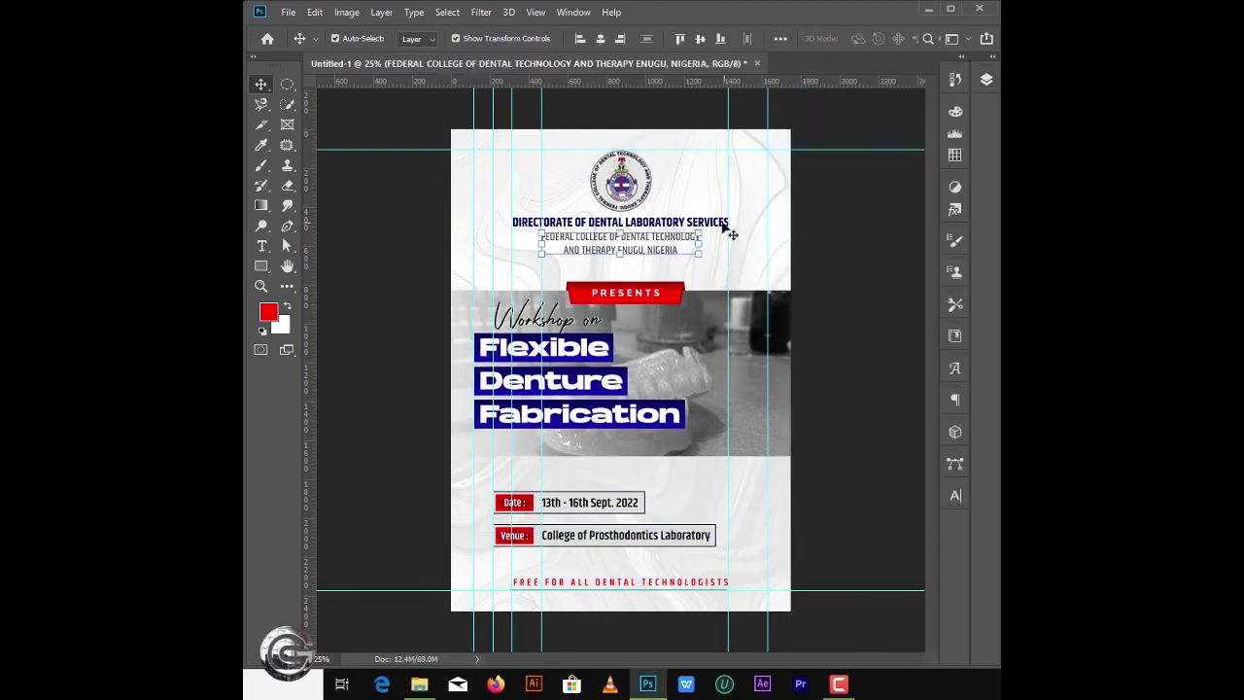
key("shift+Down")
key("shift+Down")
key("shift+Down")
left_click(717, 225)
key("shift+Down")
key("shift+Down")
key("shift+Down")
Step: Enlarge the college logo slightly, filling the space between the upper margin guide and the directorate heading
left_click(620, 181)
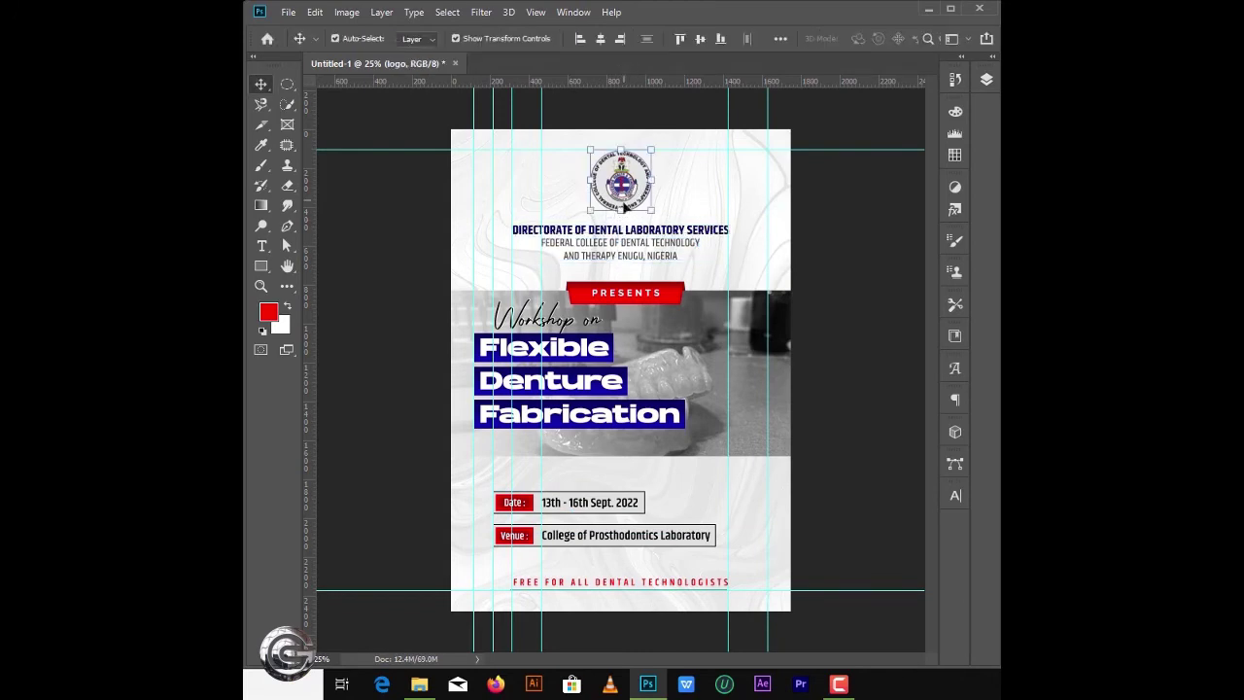
key("shift+Down")
key("shift+Down")
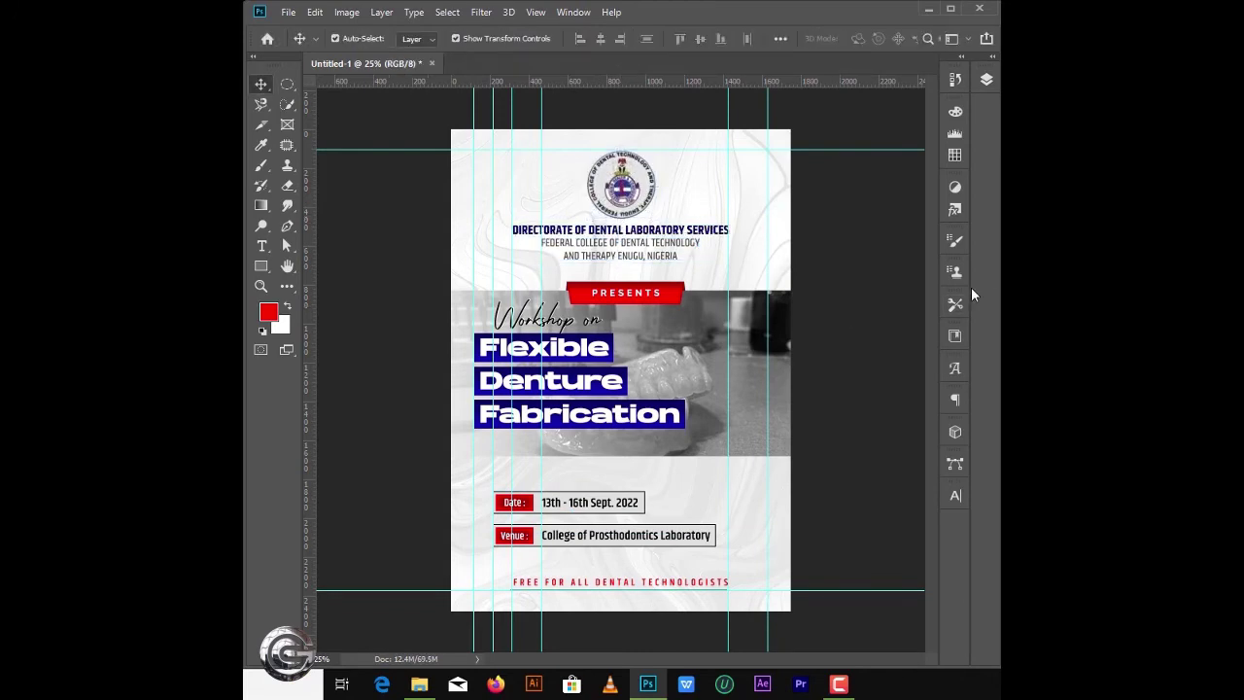
Step: Place the valplast-ss2 image from the resourcess folder above the Rectangle 2 layer and clip it to the denture band
key("ctrl+plus")
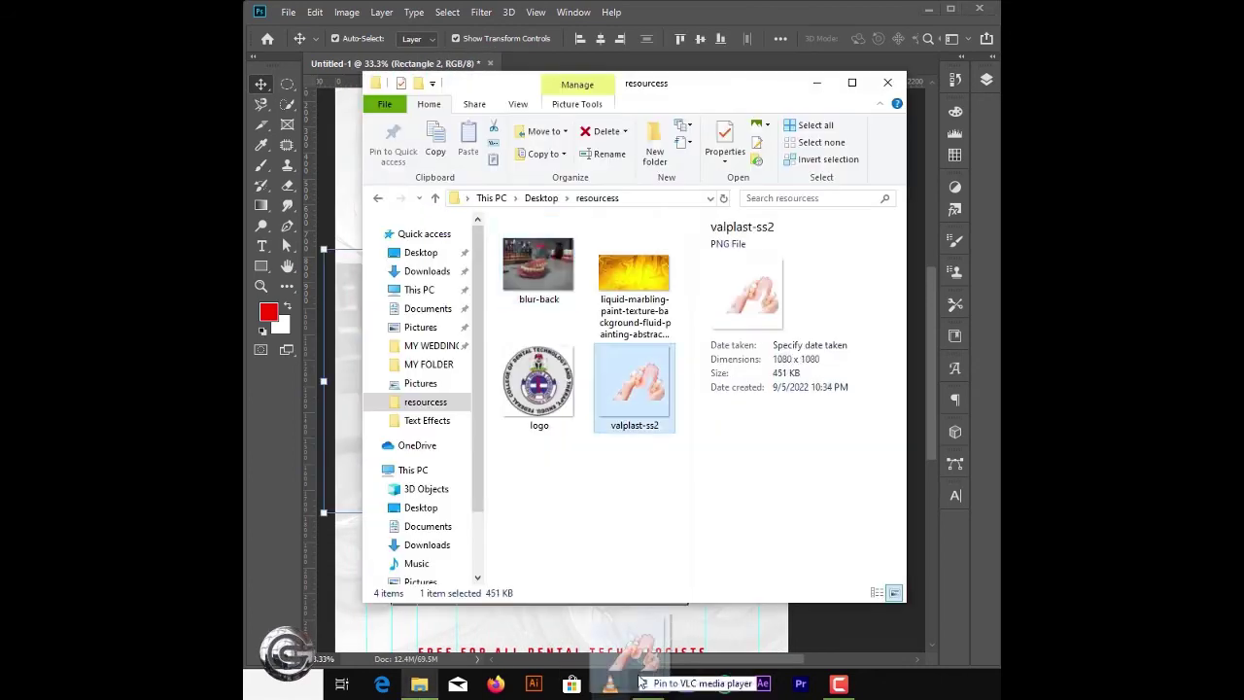
left_click_drag(639, 661, 625, 464)
key("F7")
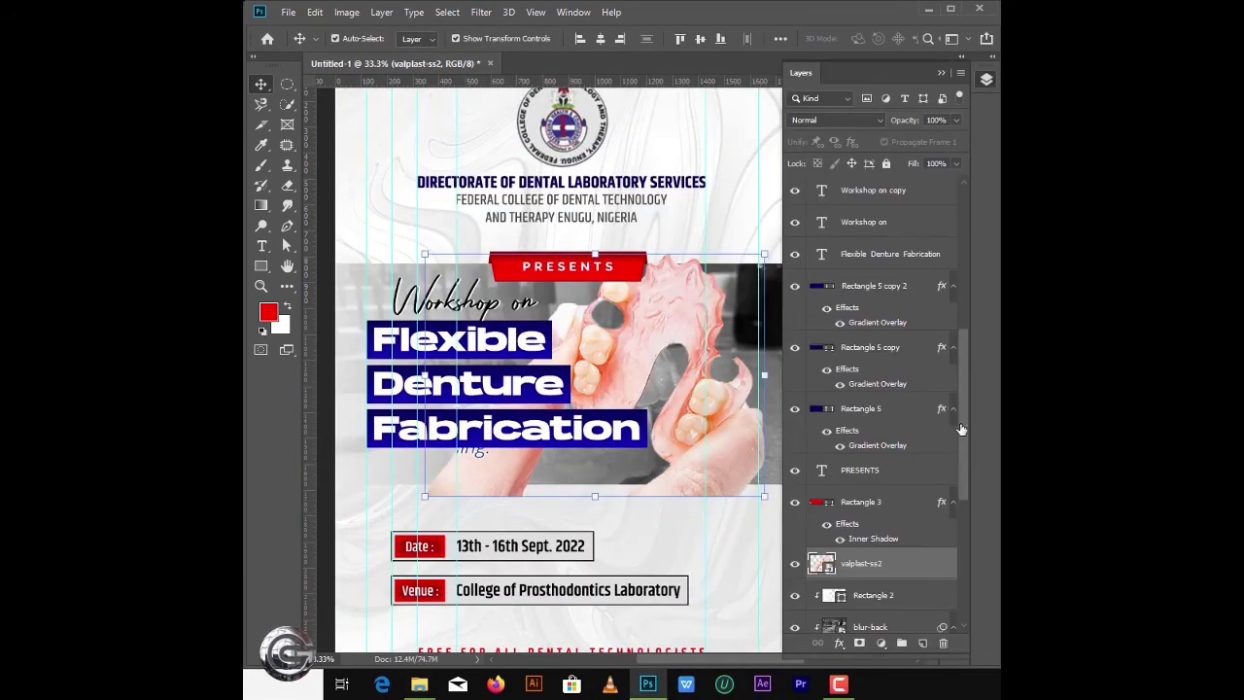
scroll(910, 478, "down", 2)
right_click(910, 478)
left_click(948, 349)
scroll(712, 376, "right", 2)
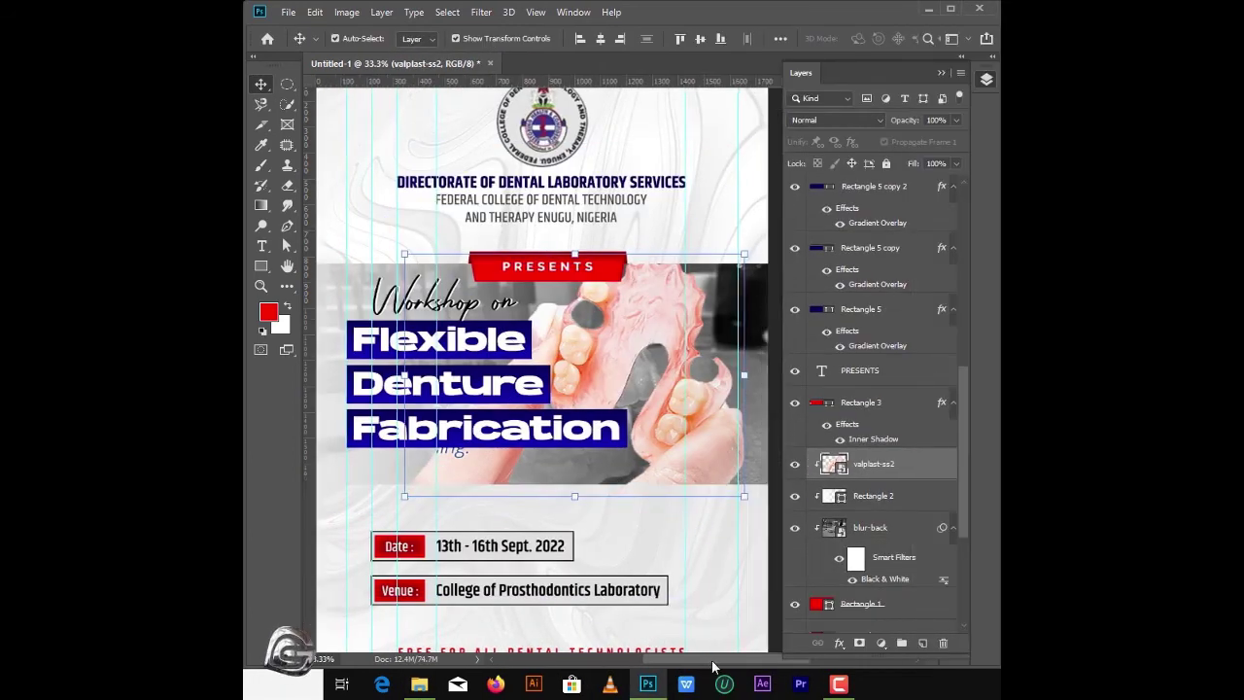
Step: Scale the valplast-ss2 image down and position it at the right end of the denture band, beside the title
left_click_drag(712, 376, 724, 373)
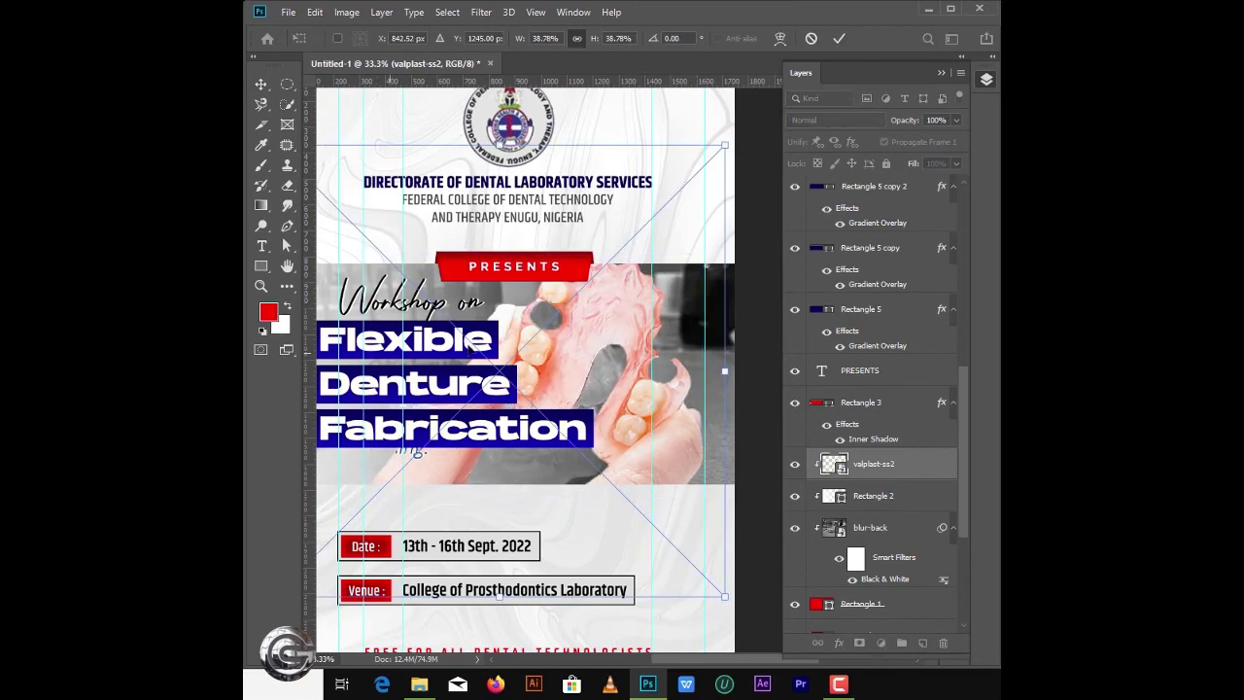
key("ctrl+minus")
left_click_drag(444, 372, 562, 372)
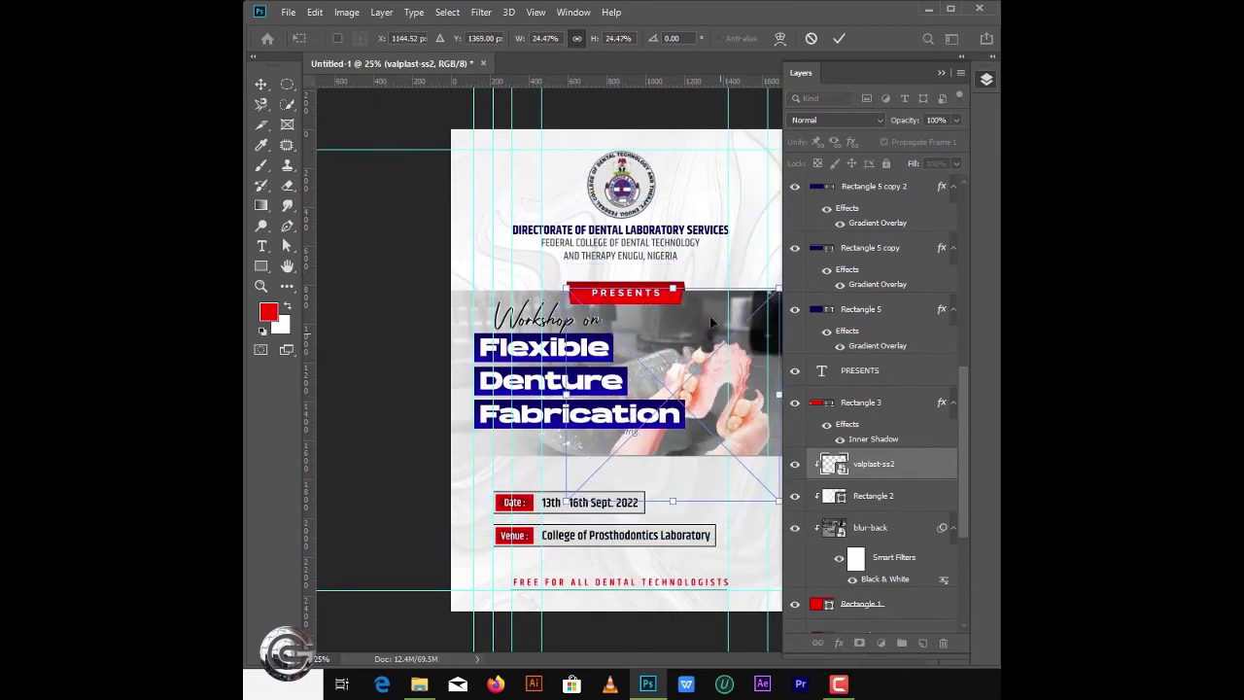
left_click_drag(672, 262, 689, 335)
key("Return")
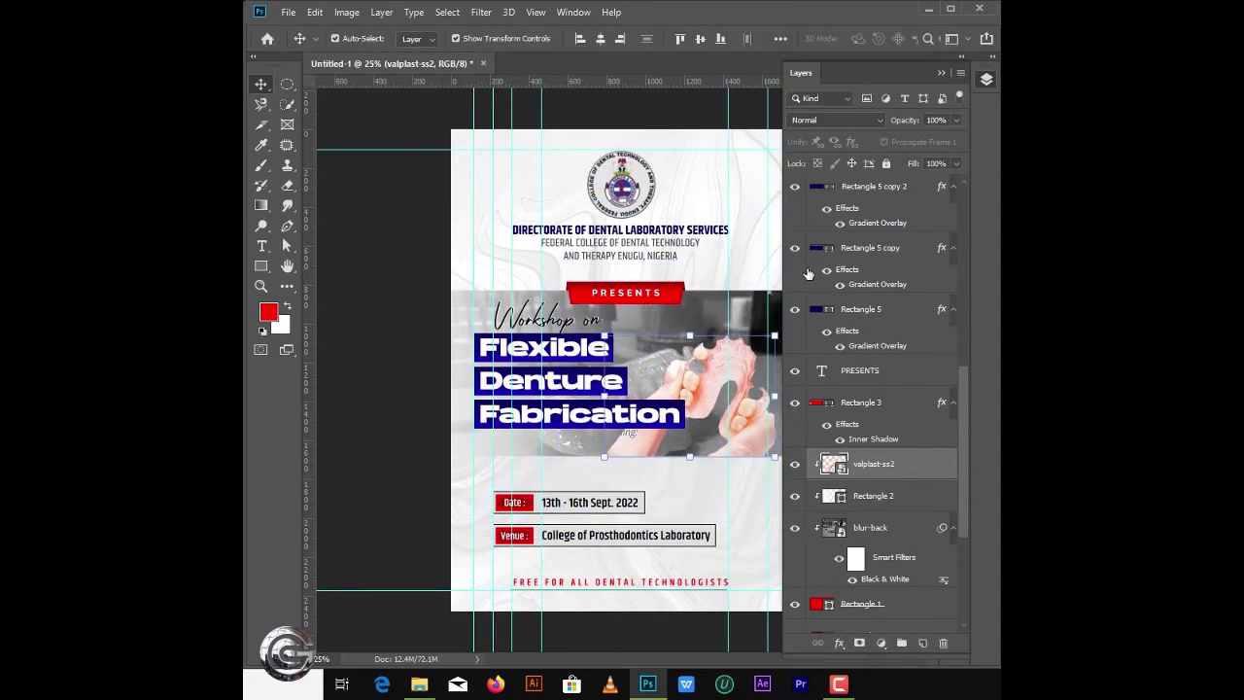
Step: Select the "Flexible Denture Fabrication" text with its three blue rectangles and nudge them down, away from "Workshop on"
key("ctrl+plus")
key("ctrl+plus")
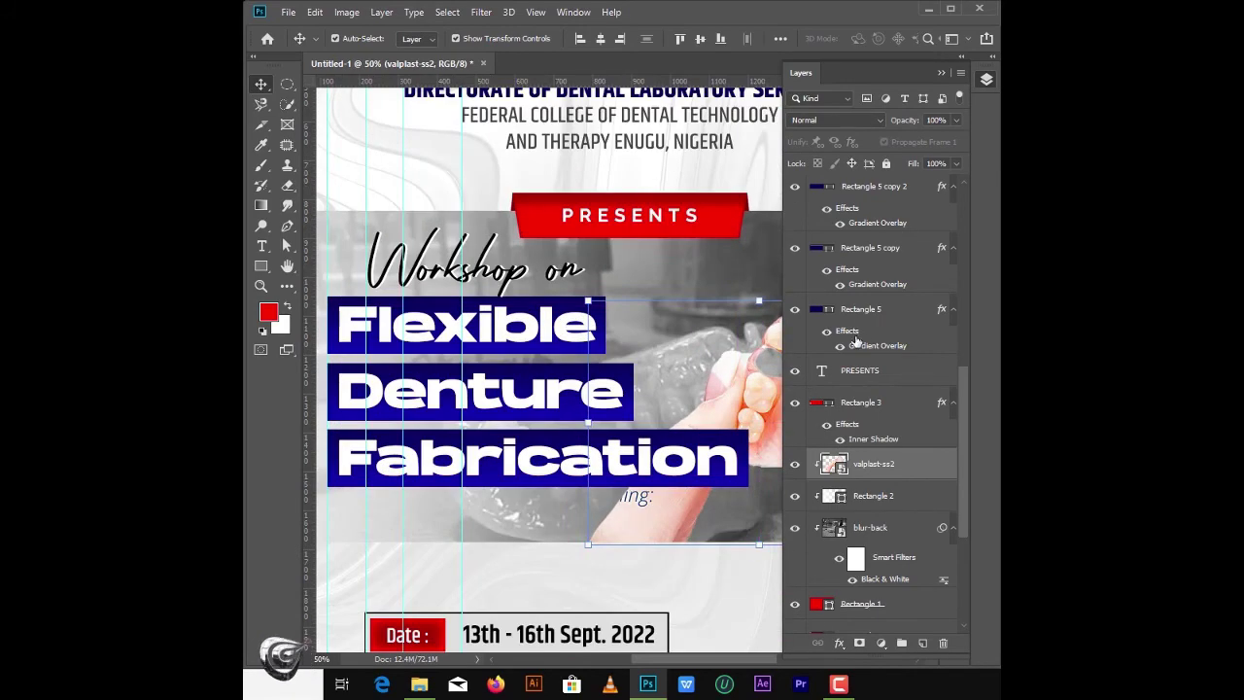
scroll(968, 357, "up", 5)
left_click(883, 333)
key("shift+Down")
key("shift+Down")
key("shift+Down")
key("shift+Down")
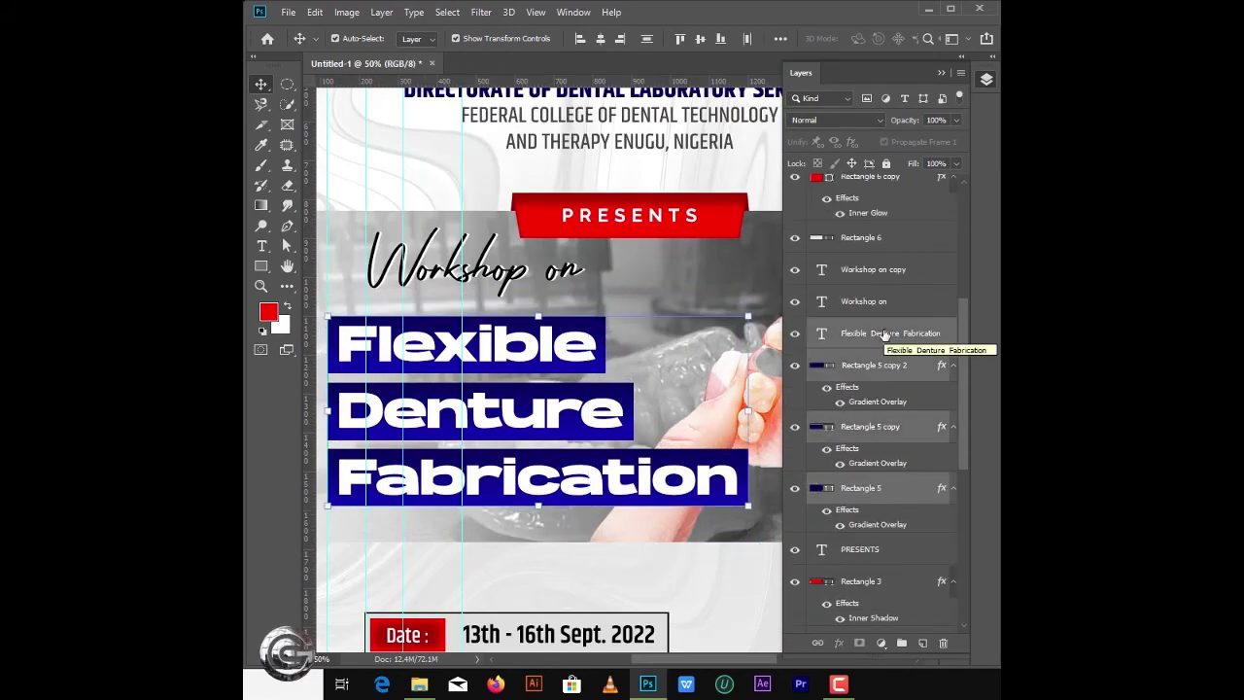
Step: Enlarge the "Flexible Denture Fabrication" text together with its three blue rectangles slightly, keeping the block against the left margin guide
left_click(940, 73)
key("ctrl+t")
left_click_drag(747, 316, 760, 308)
key("Return")
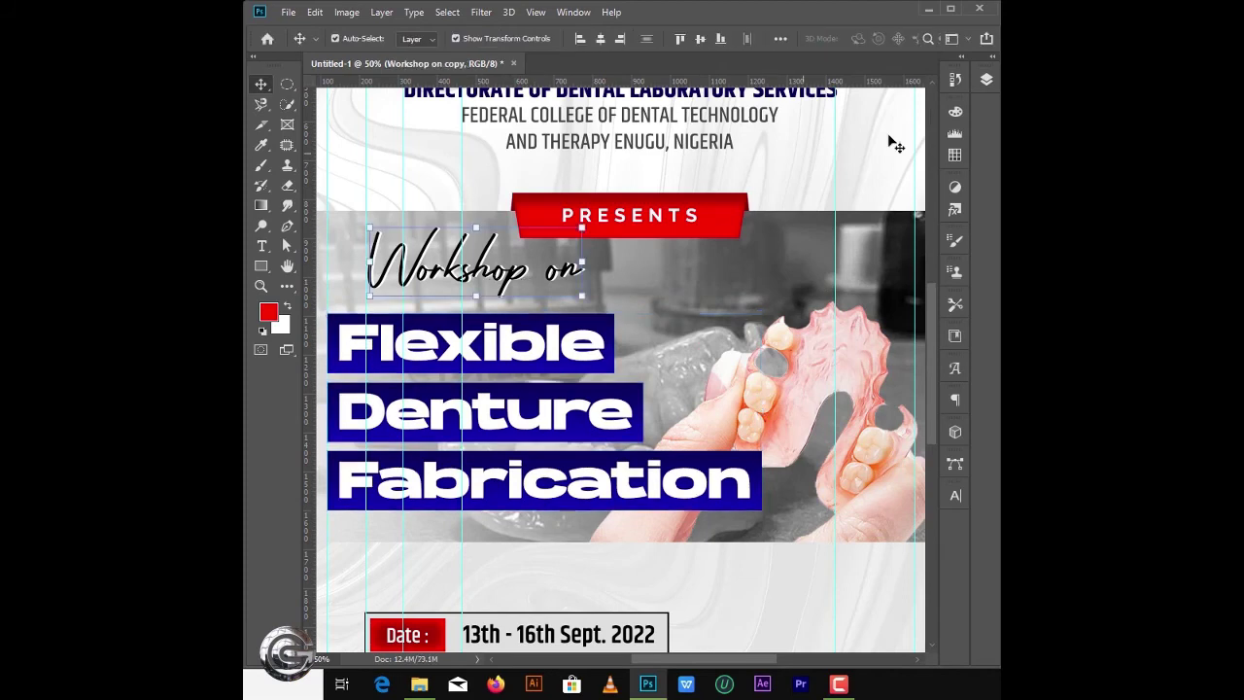
Step: Select both "Workshop on" text layers, enlarge them to about 104.5% and move them down, just above the "Flexible" bar
key("F7")
left_click(868, 301, "shift")
left_click_drag(525, 277, 537, 294)
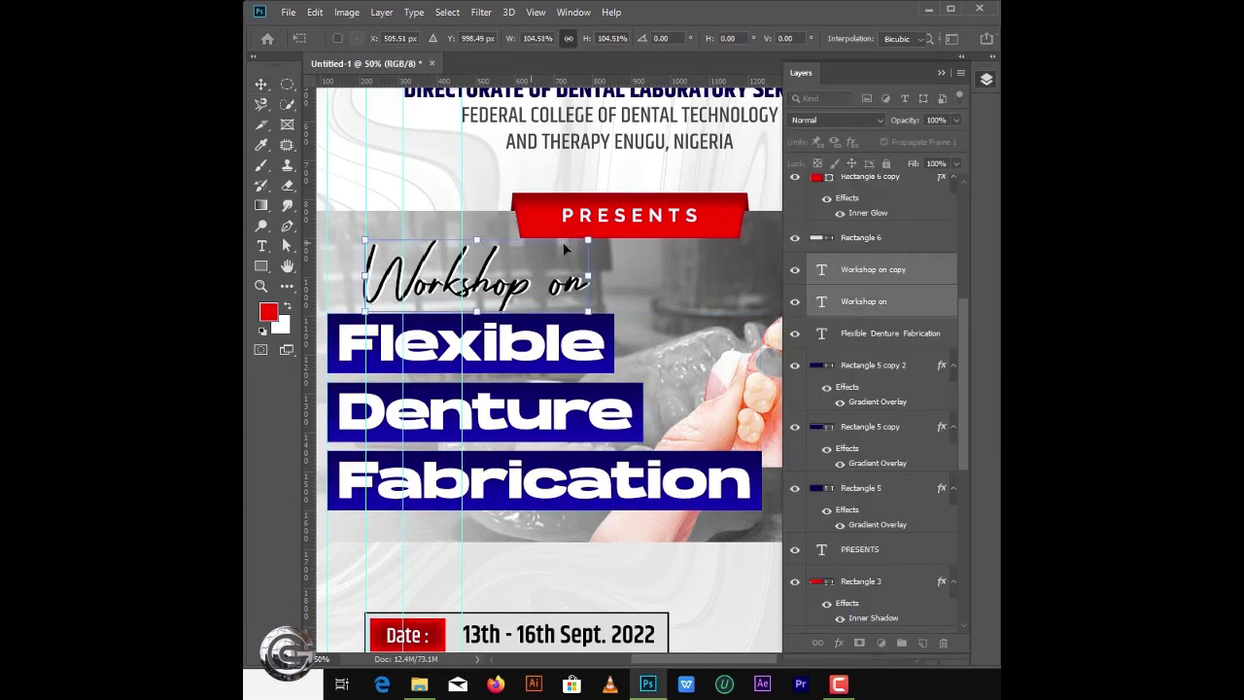
Step: Reposition the Rectangle 2 linear gradient fill over the denture band, shifting its white fade leftwards
double_click(650, 305)
left_click_drag(610, 361, 513, 397)
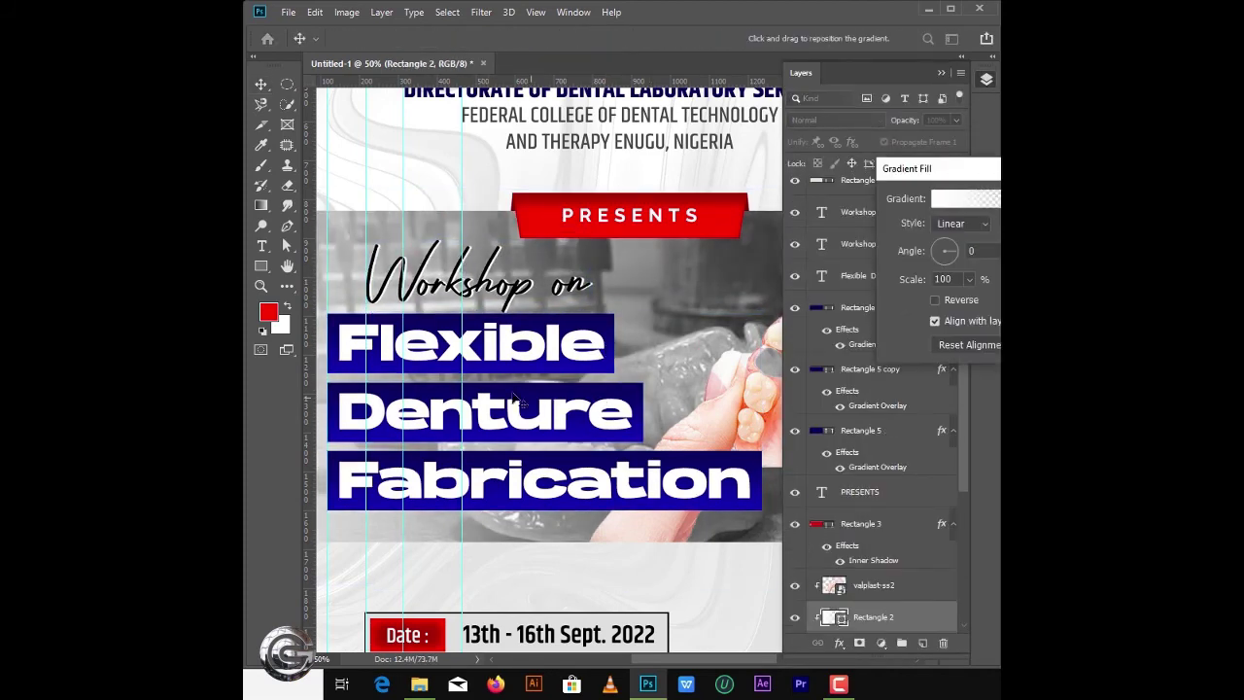
key("Return")
Step: Raise the Reds value in the Black & White smart filter of the blur-back photo
scroll(874, 535, "down", 5)
double_click(884, 556)
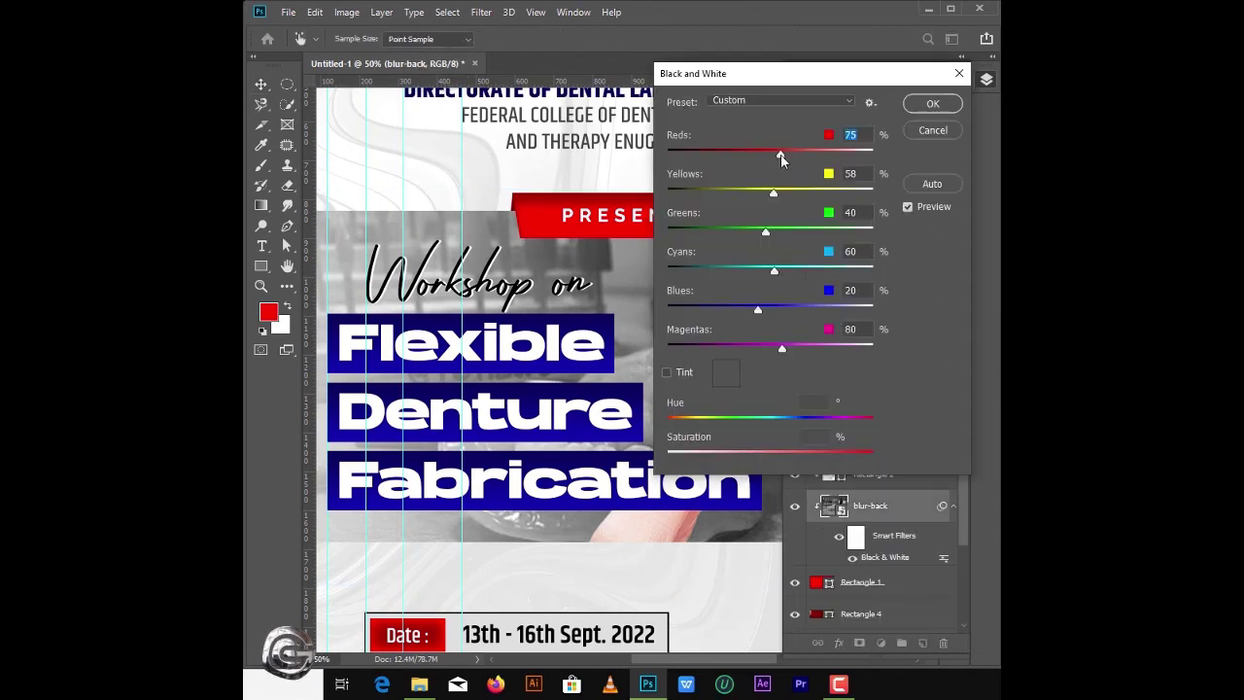
left_click_drag(789, 156, 805, 158)
left_click(932, 103)
Step: Select the date and venue rows from Rectangle 6 up to the College of Prosthodontics Laboratory text and scale them down slightly
key("ctrl+0")
key("ctrl+minus")
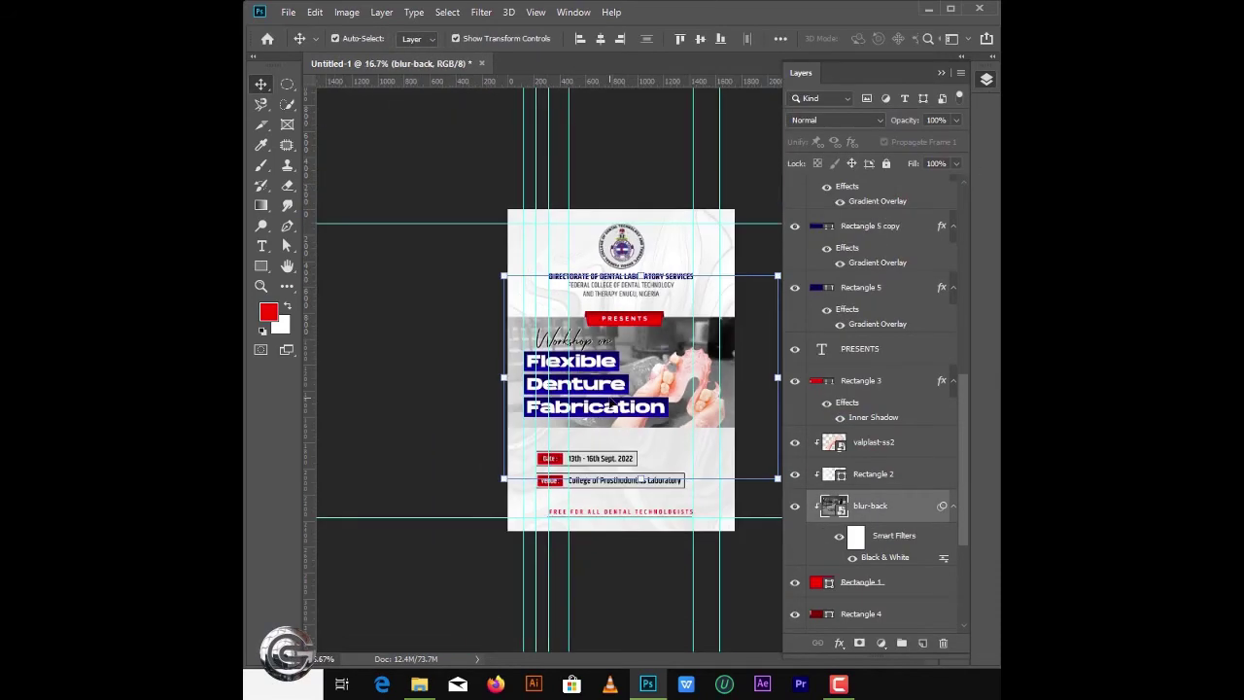
left_click(667, 540)
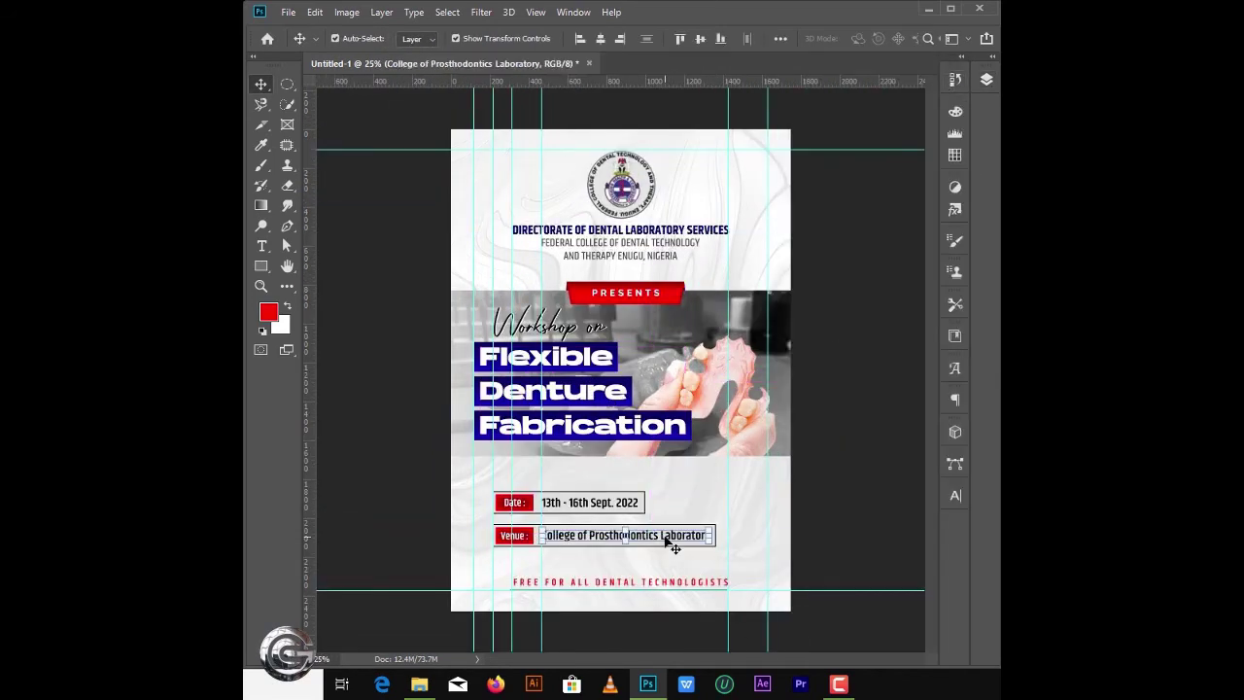
scroll(875, 340, "up", 10)
left_click(865, 535)
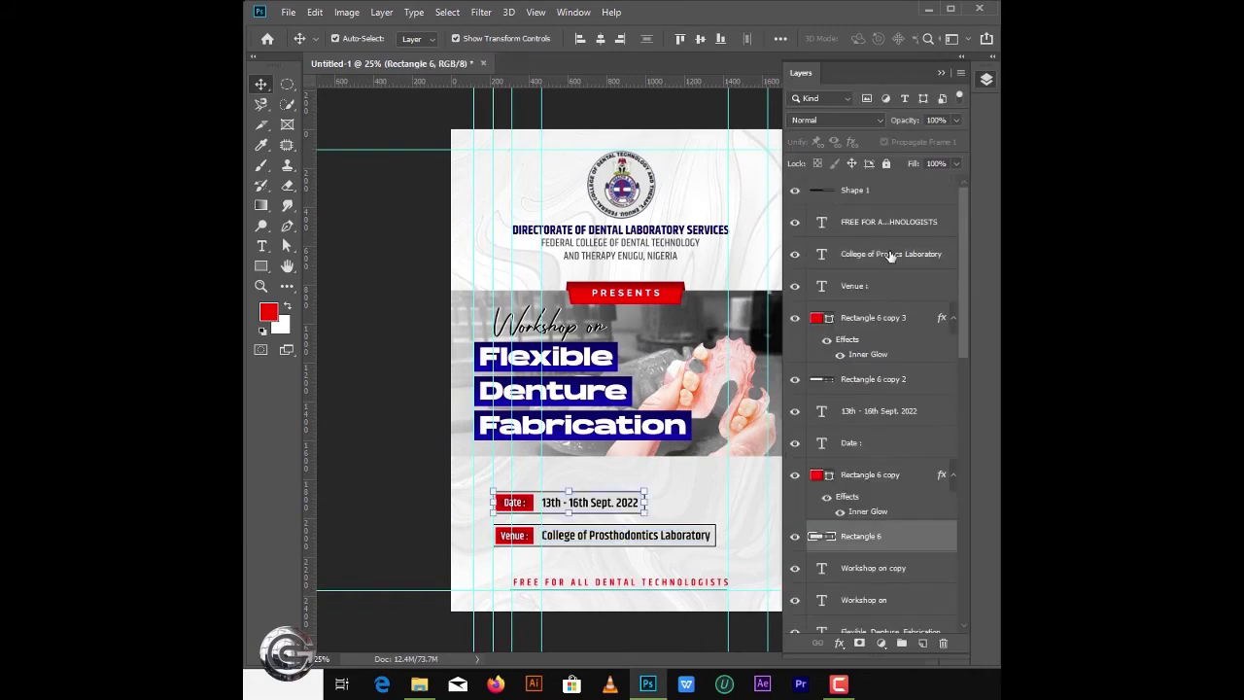
left_click(891, 254, "shift")
left_click_drag(719, 521, 703, 521)
Step: Add a Vibrance adjustment layer set to +30 above the valplast-ss2 image and clip it to the image
left_click(748, 387)
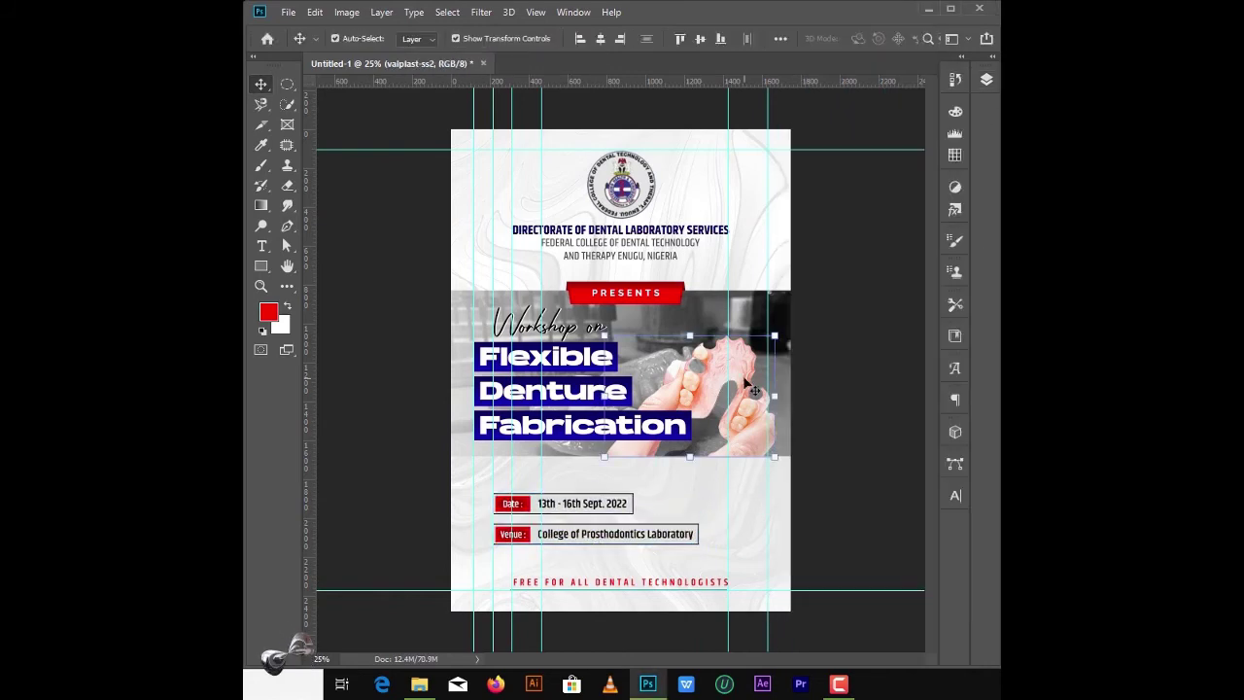
left_click(986, 80)
left_click_drag(964, 355, 925, 461)
left_click(880, 642)
left_click(913, 473)
left_click_drag(367, 425, 403, 424)
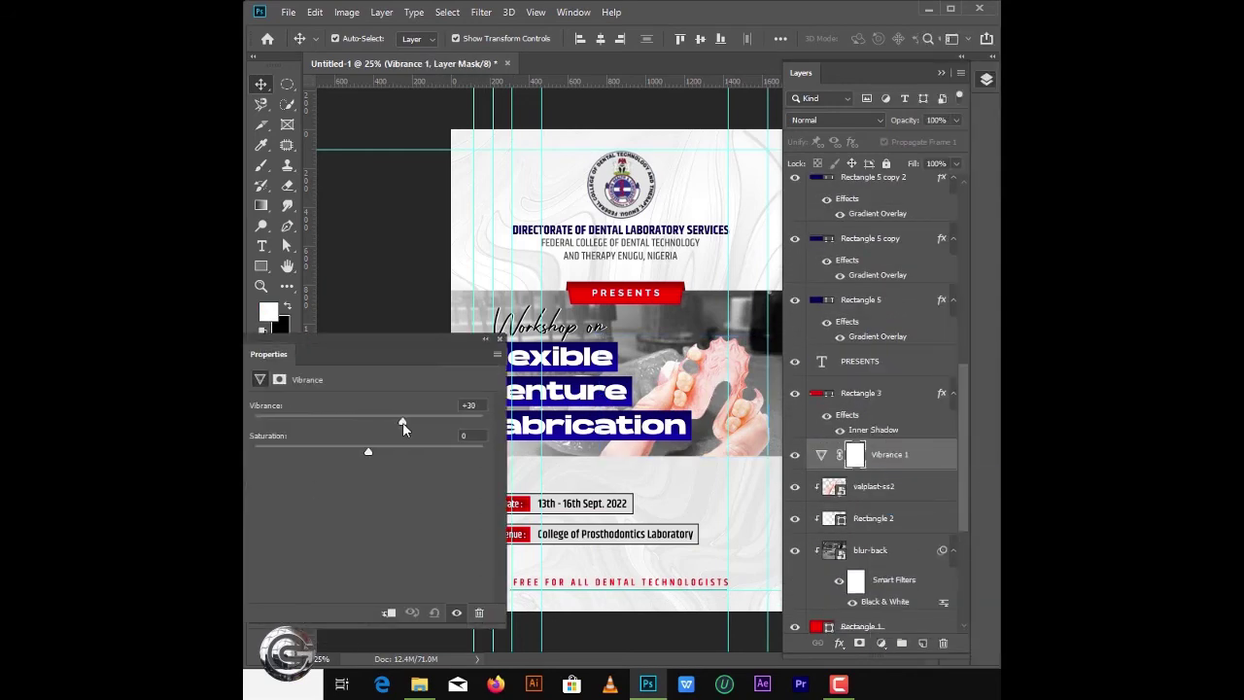
left_click(486, 338)
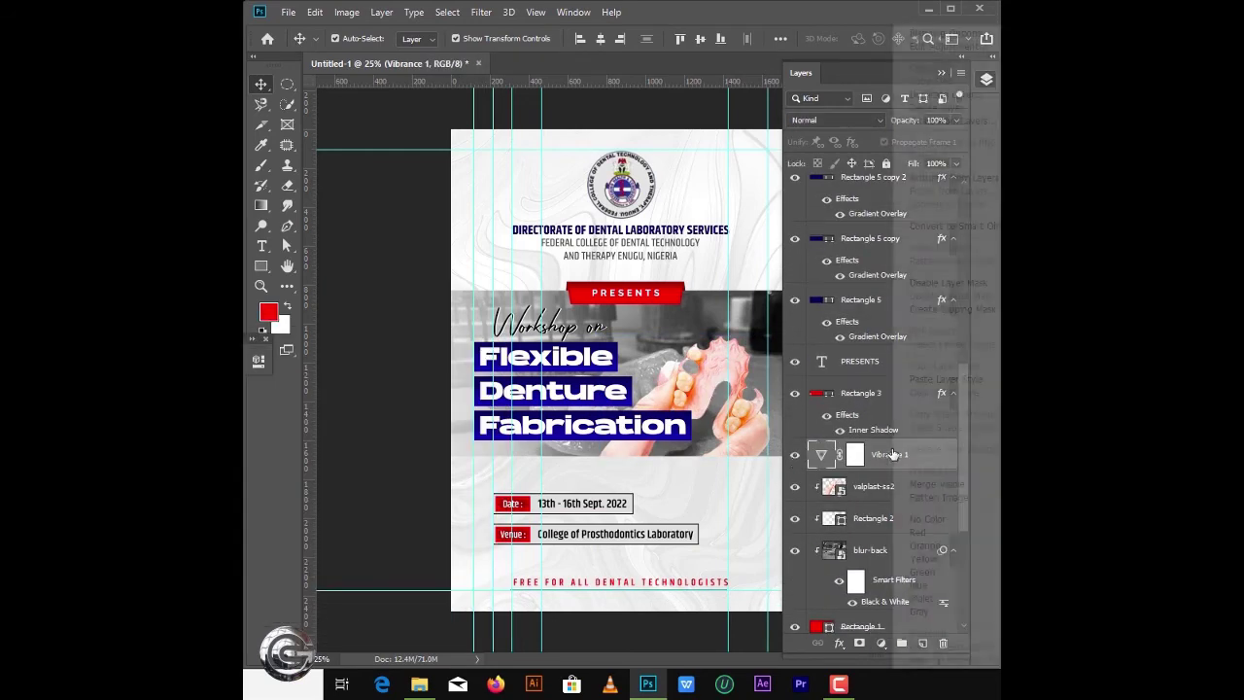
key("ctrl+alt+g")
left_click(822, 335)
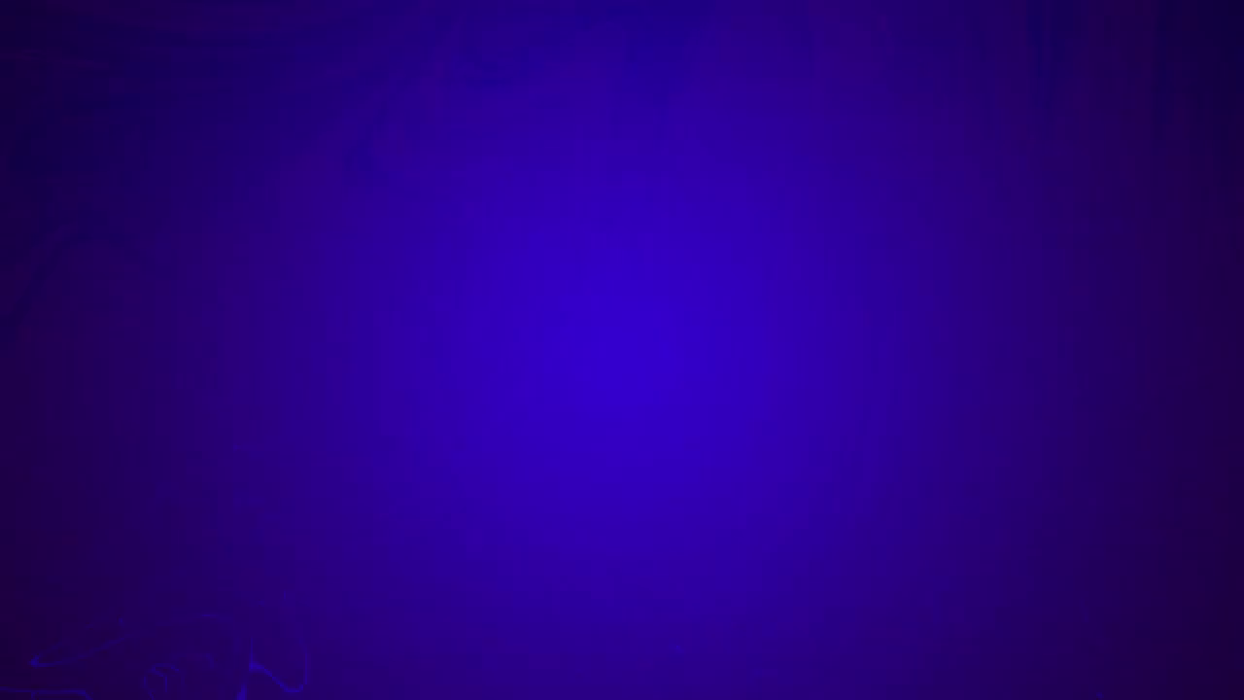